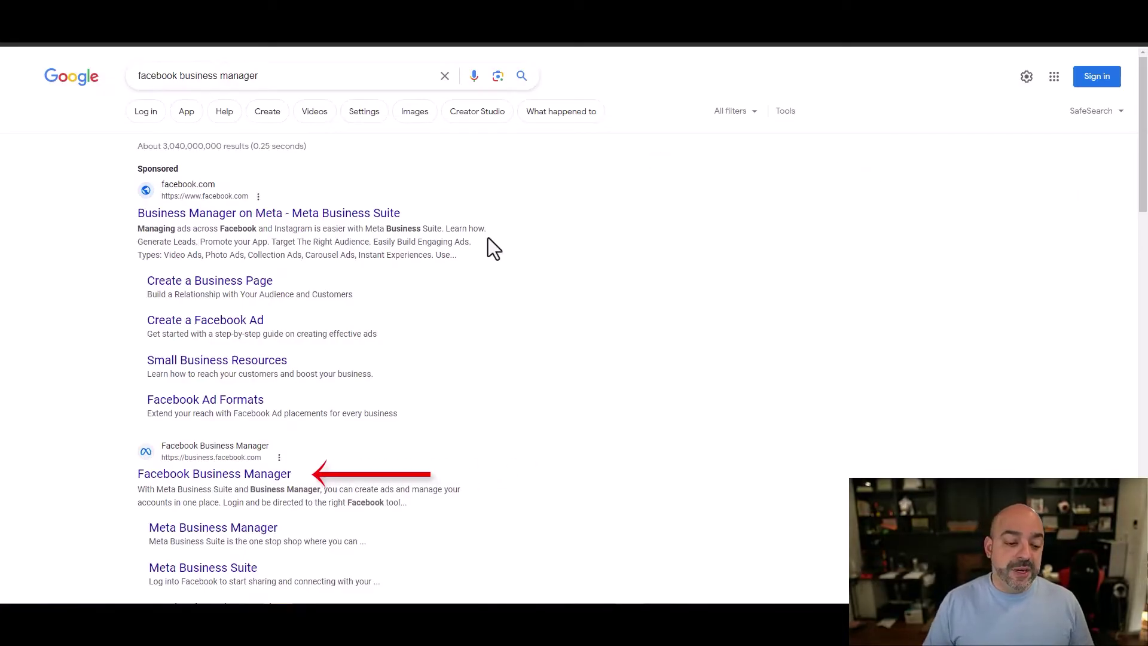
Step: Open Facebook Business Manager from the search results and log in with Facebook
click(263, 479)
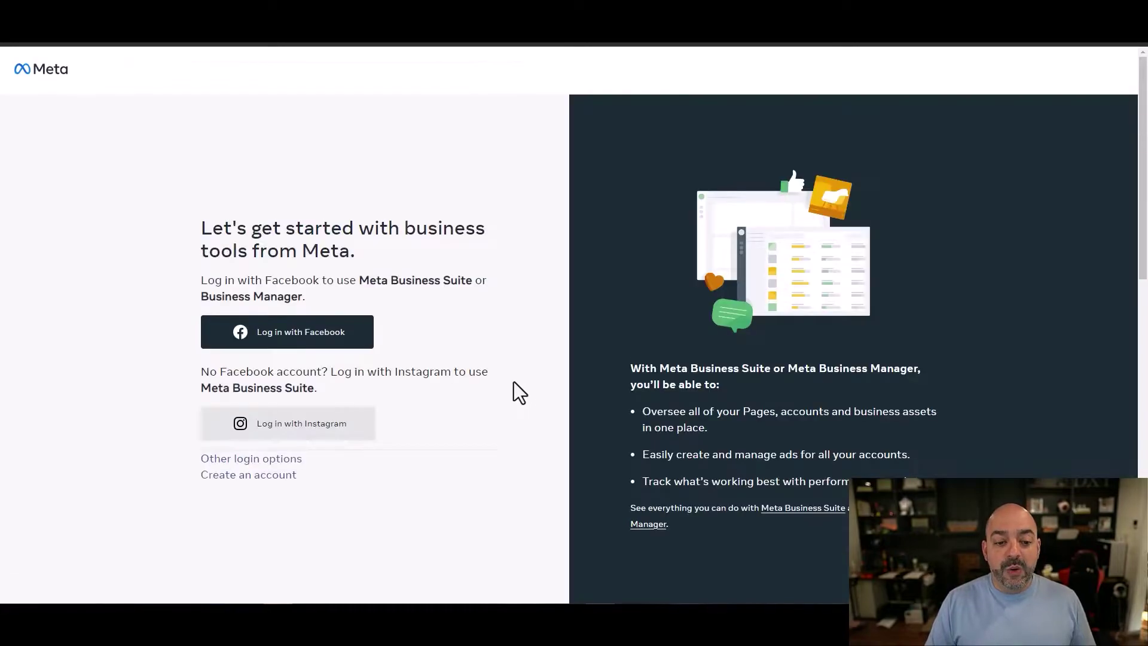
click(322, 340)
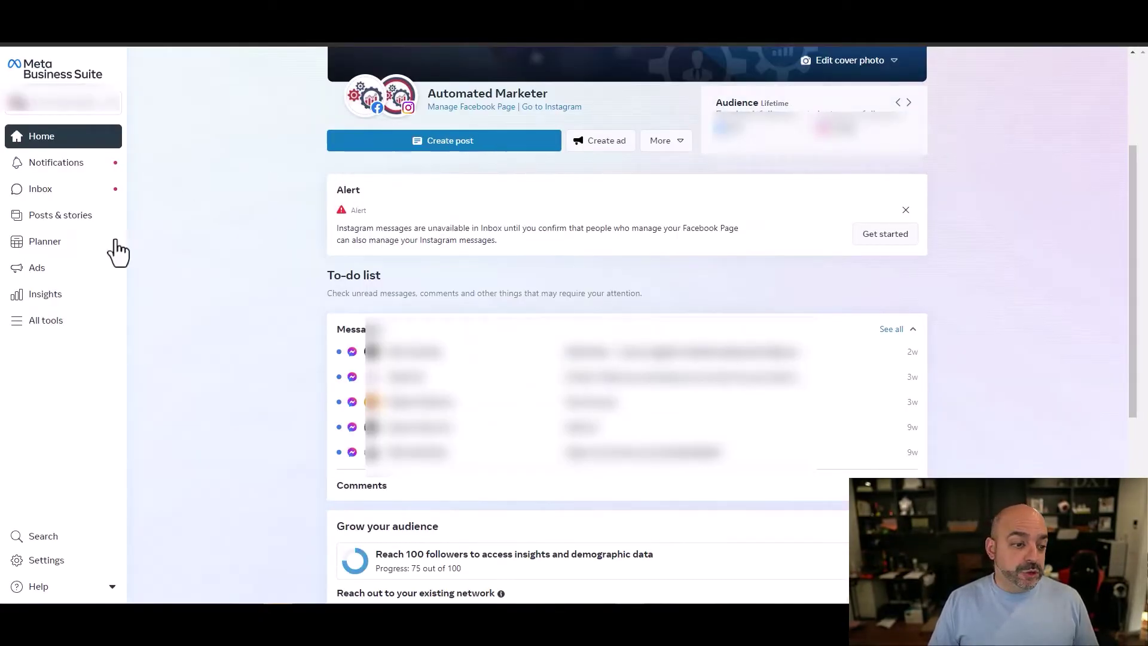
Step: Open the business settings and show the Pixels section of the data sources
click(53, 323)
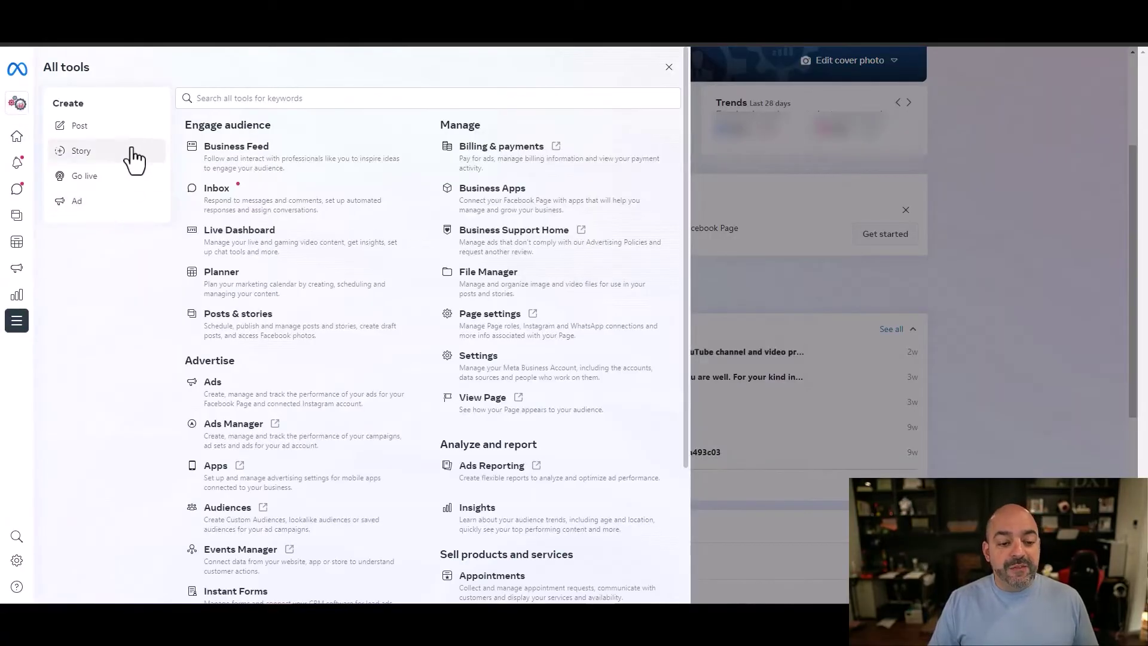
scroll(349, 122, down, 2)
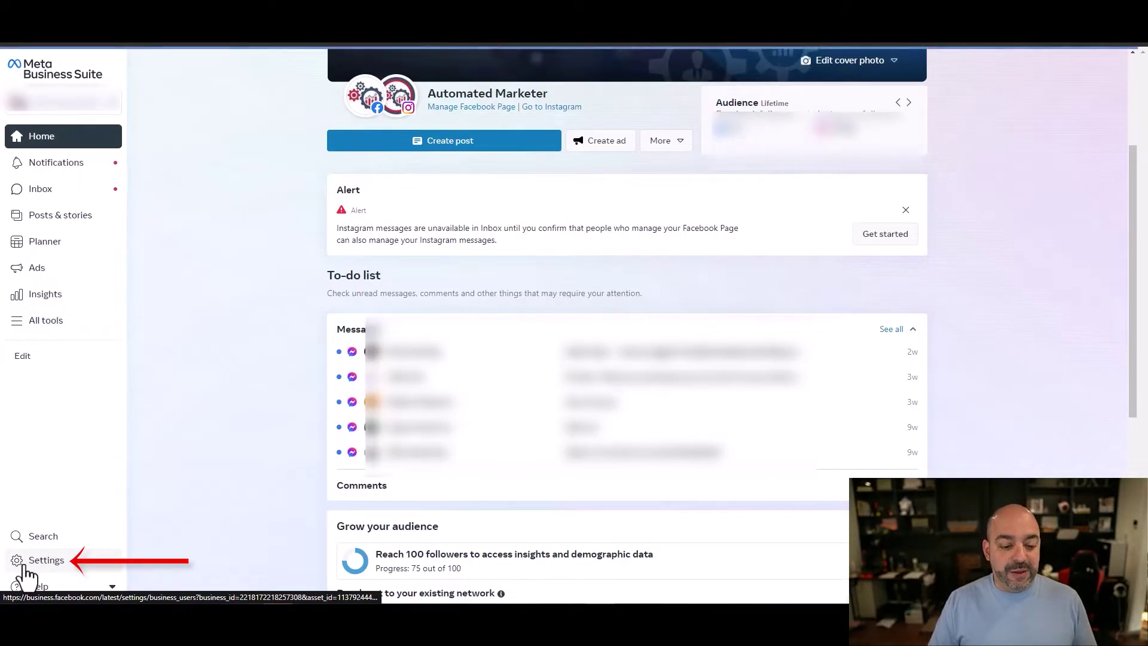
click(26, 569)
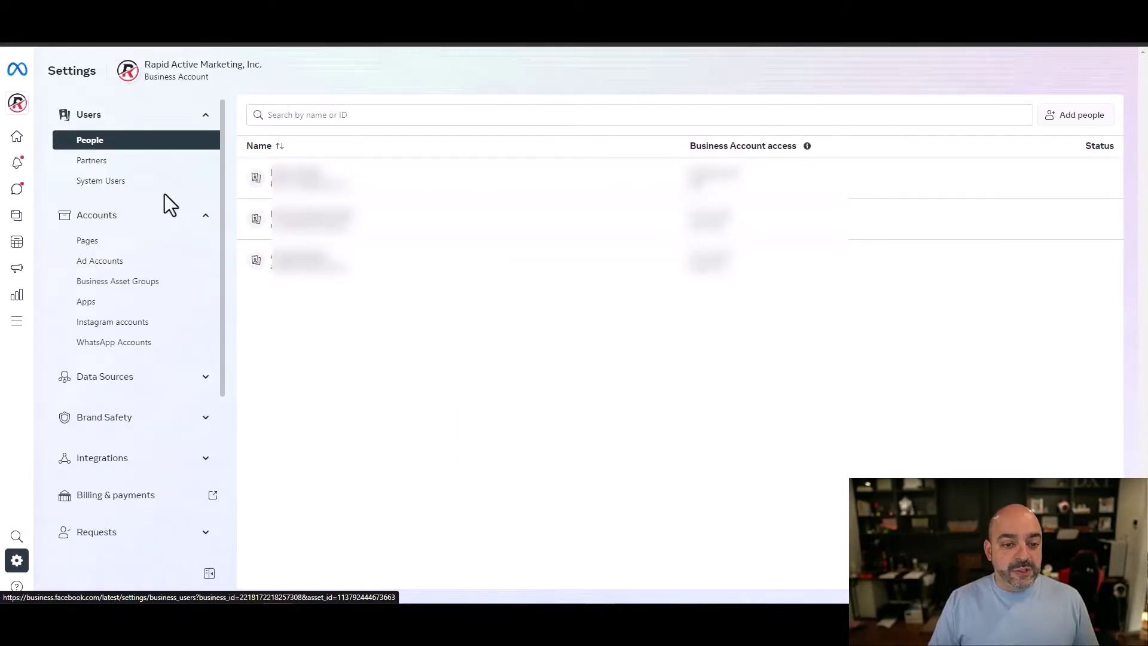
scroll(149, 238, down, 2)
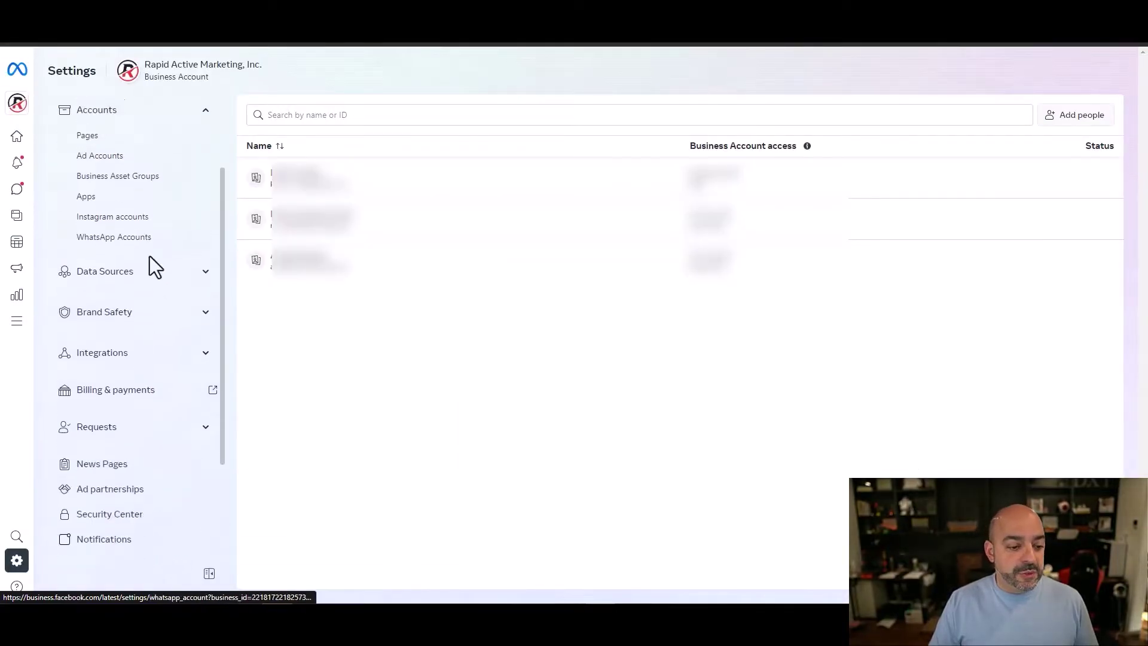
click(143, 272)
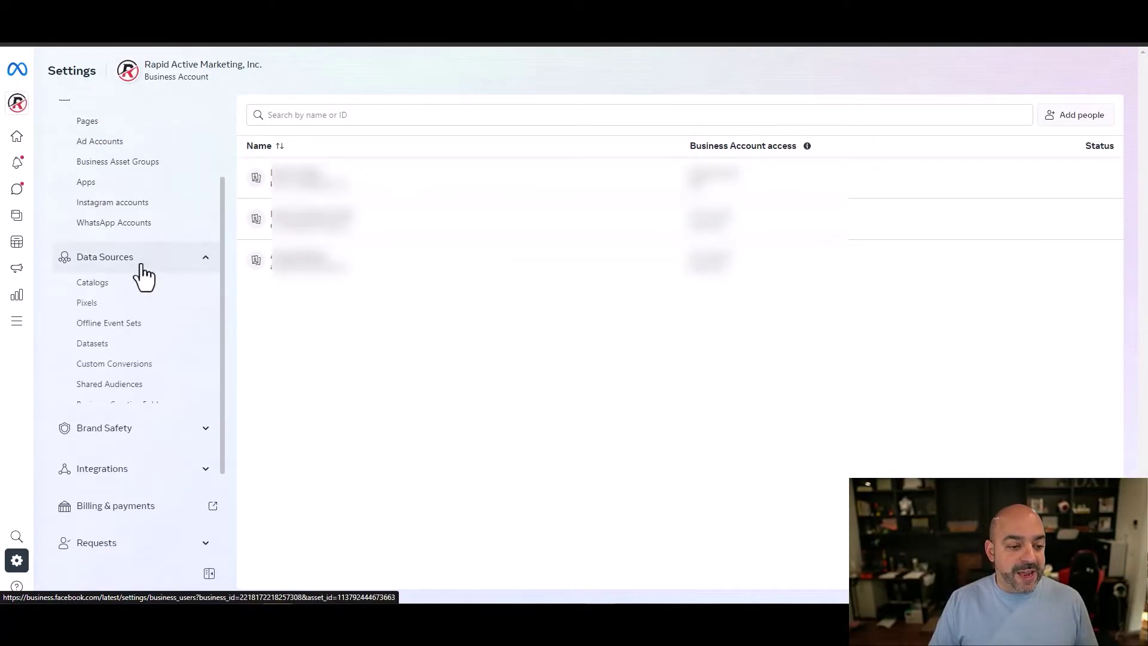
click(136, 303)
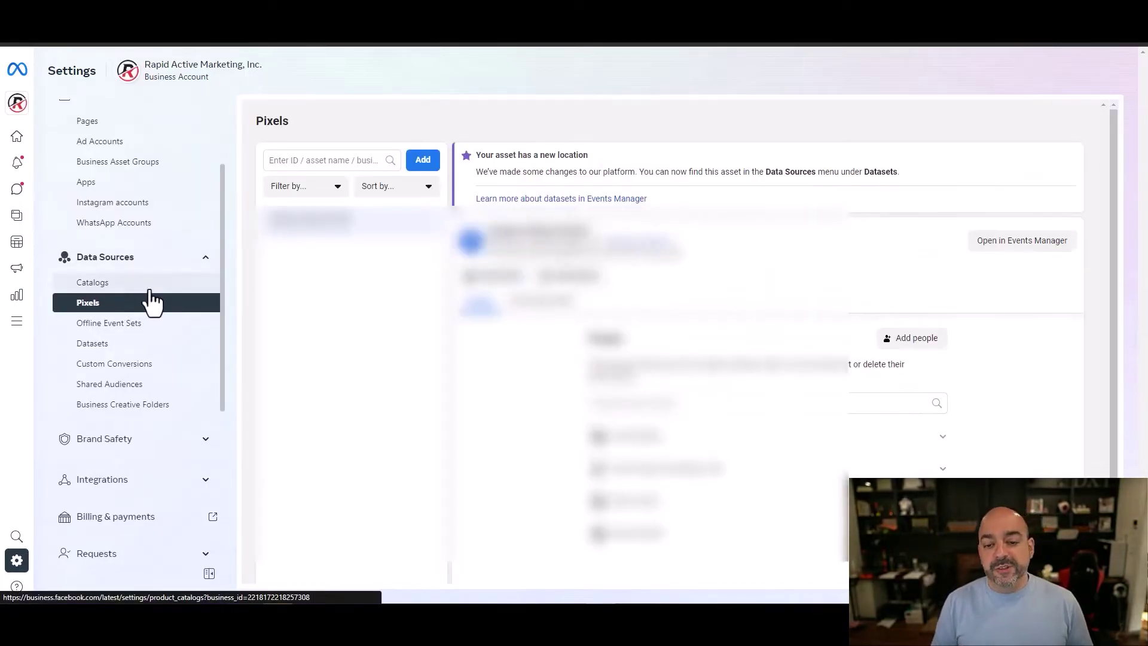
Step: Add a new pixel named Automated Marketer Pixel without entering a website URL
click(422, 162)
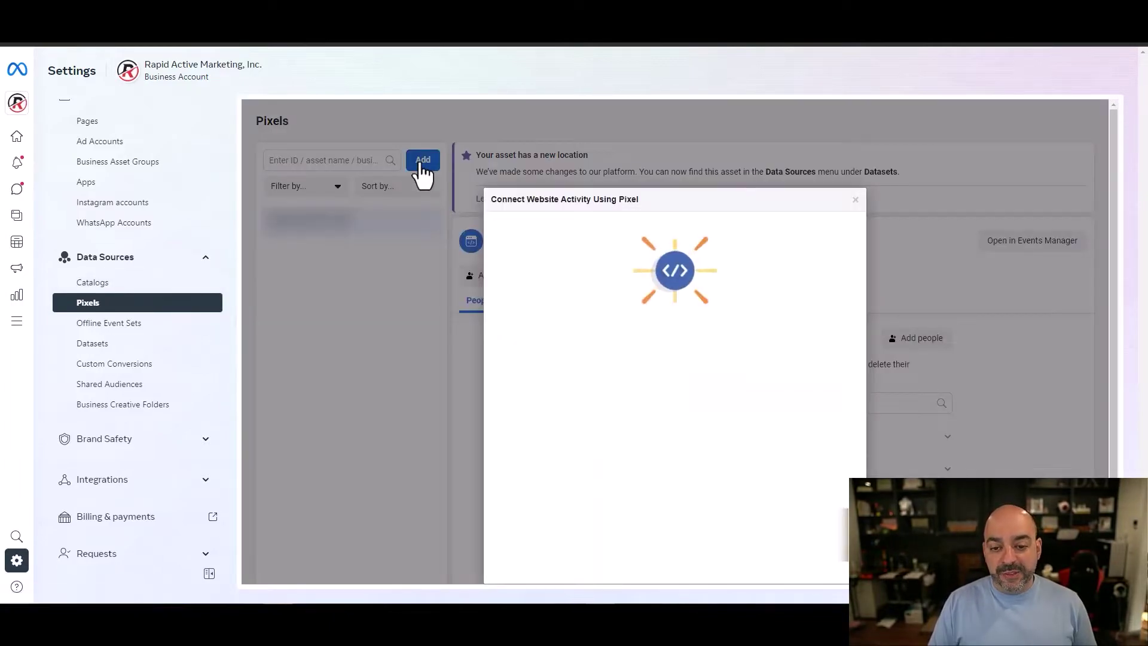
drag(677, 353, 464, 355)
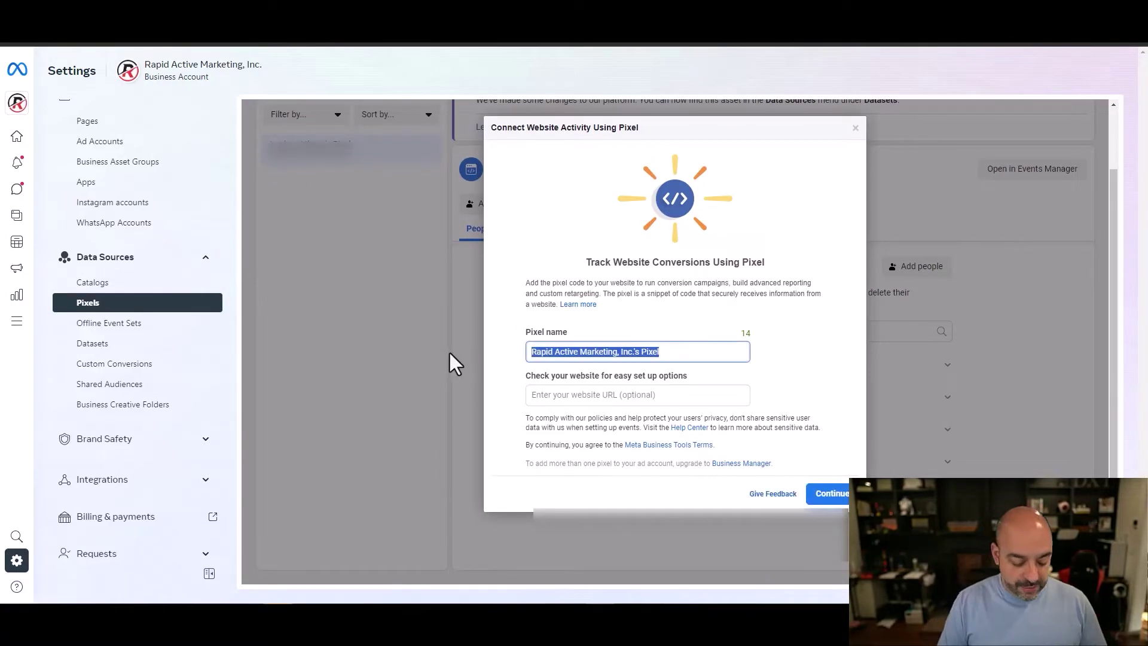
text(Automatred M)
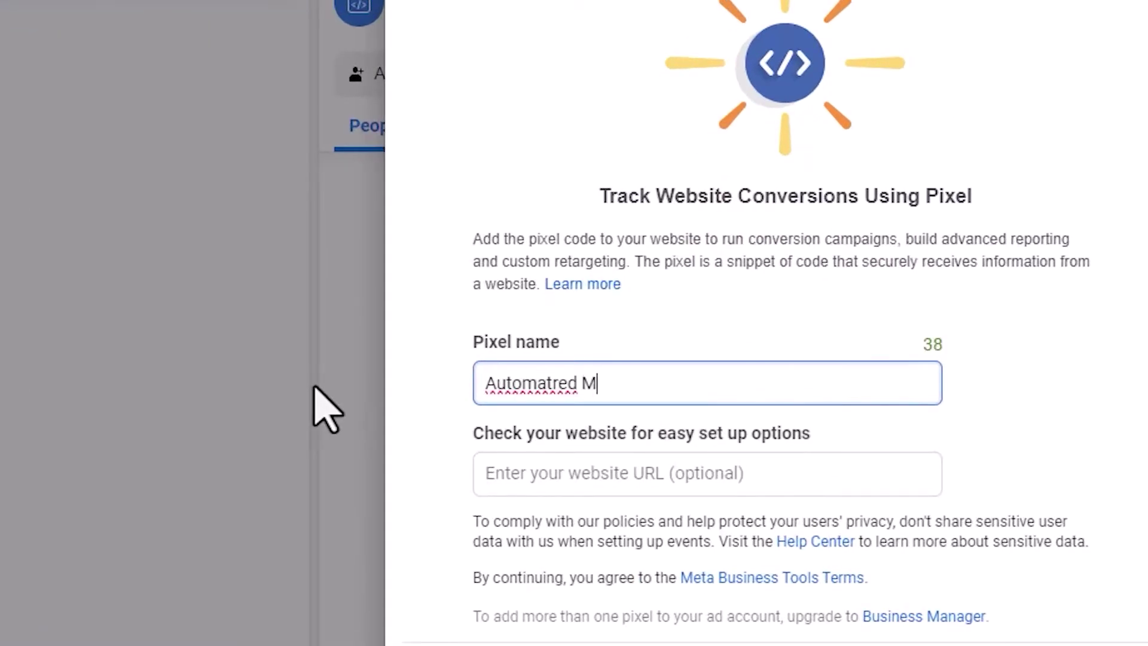
key(BackSpace)
key(BackSpace)
key(BackSpace)
key(BackSpace)
key(BackSpace)
text(ed Marketer Pixel)
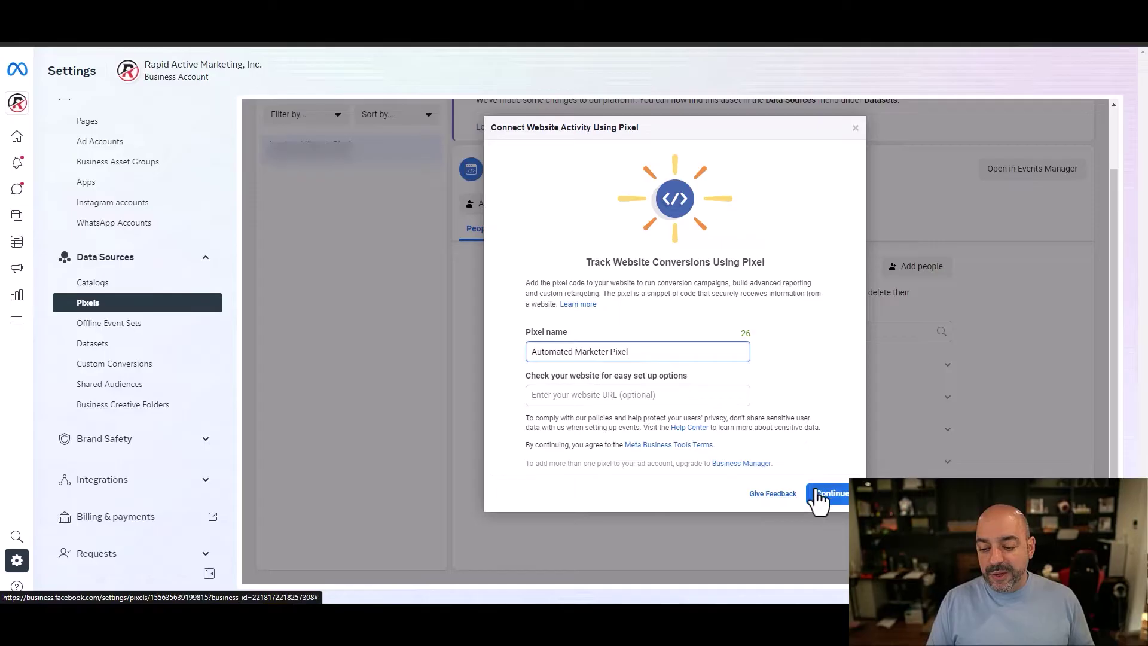
click(829, 494)
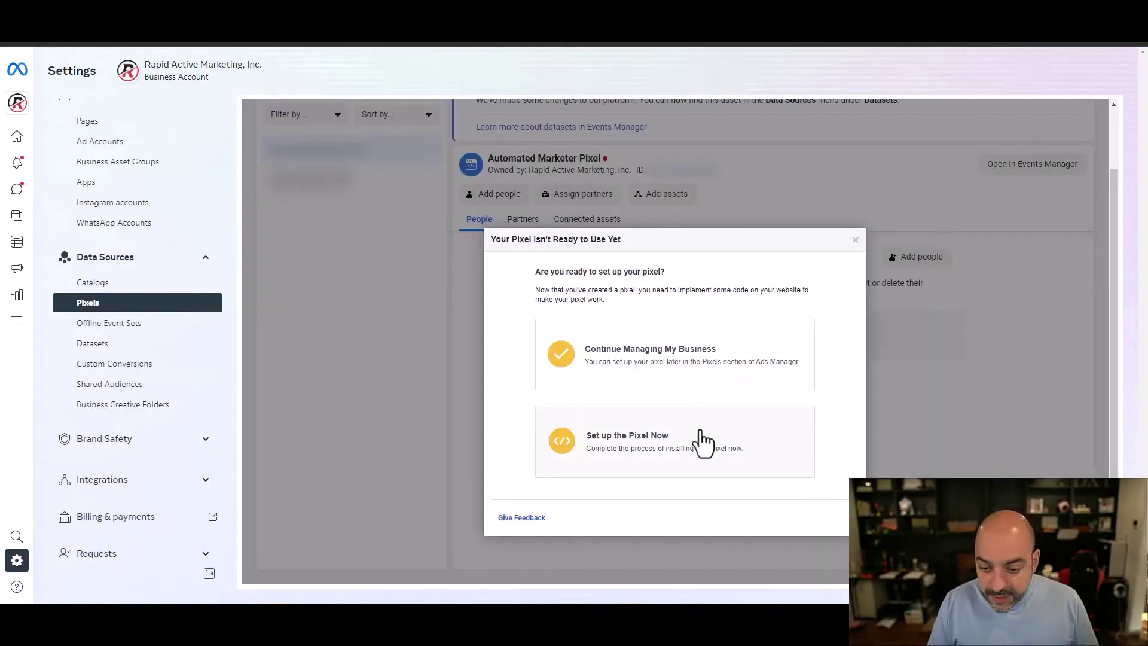
Step: Choose to set up the pixel now by manually adding code to the website, and copy the base code
click(699, 440)
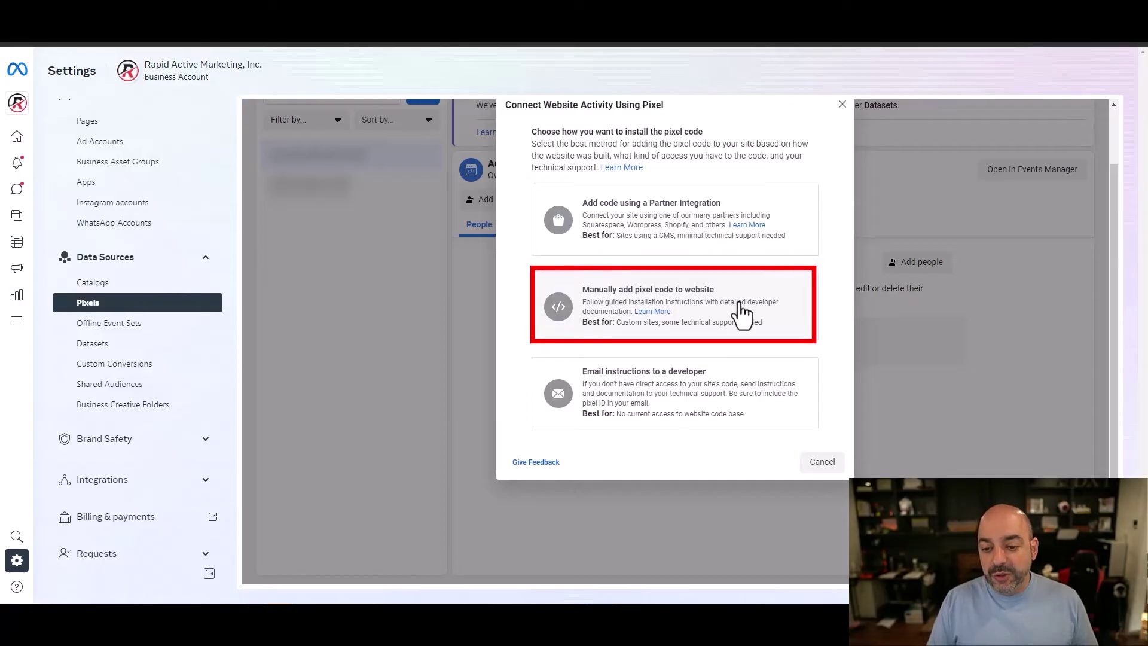
click(740, 305)
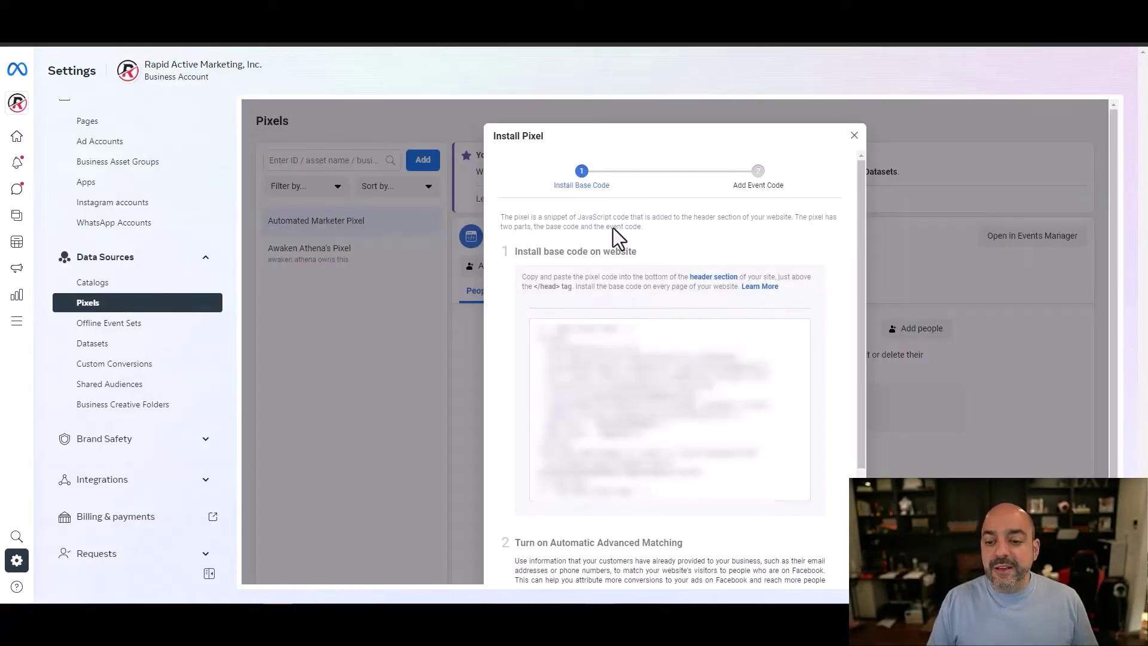
click(652, 352)
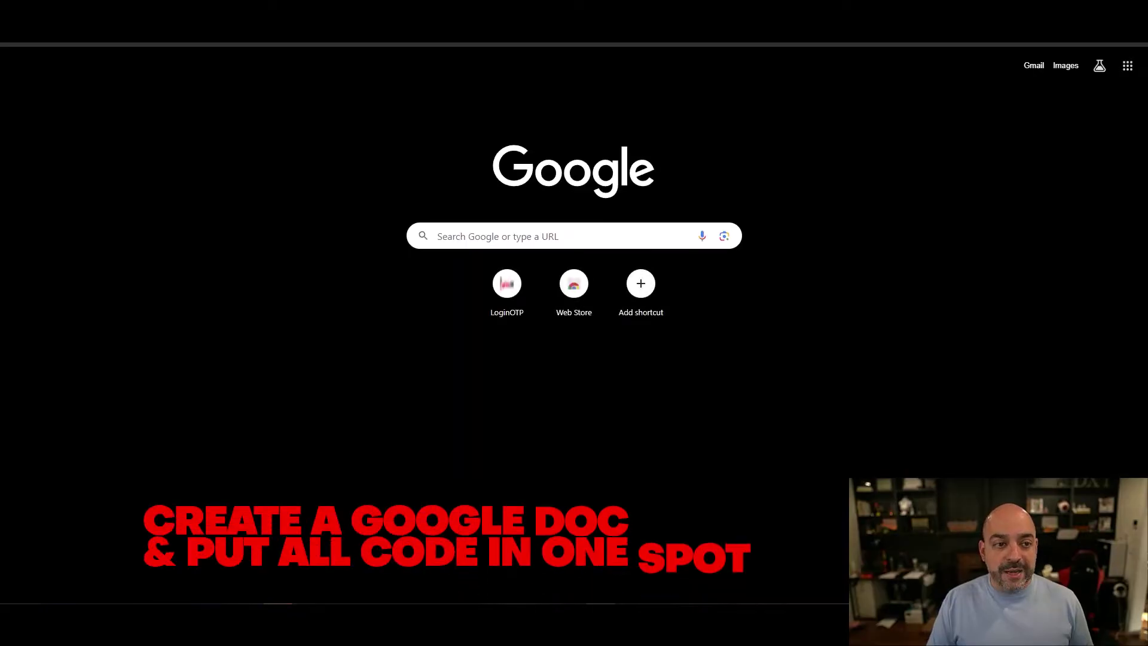
Step: Search the web for google docs, switch to Google Docs and create a blank document
click(332, 43)
text(doc)
key(BackSpace)
key(BackSpace)
key(BackSpace)
text(google)
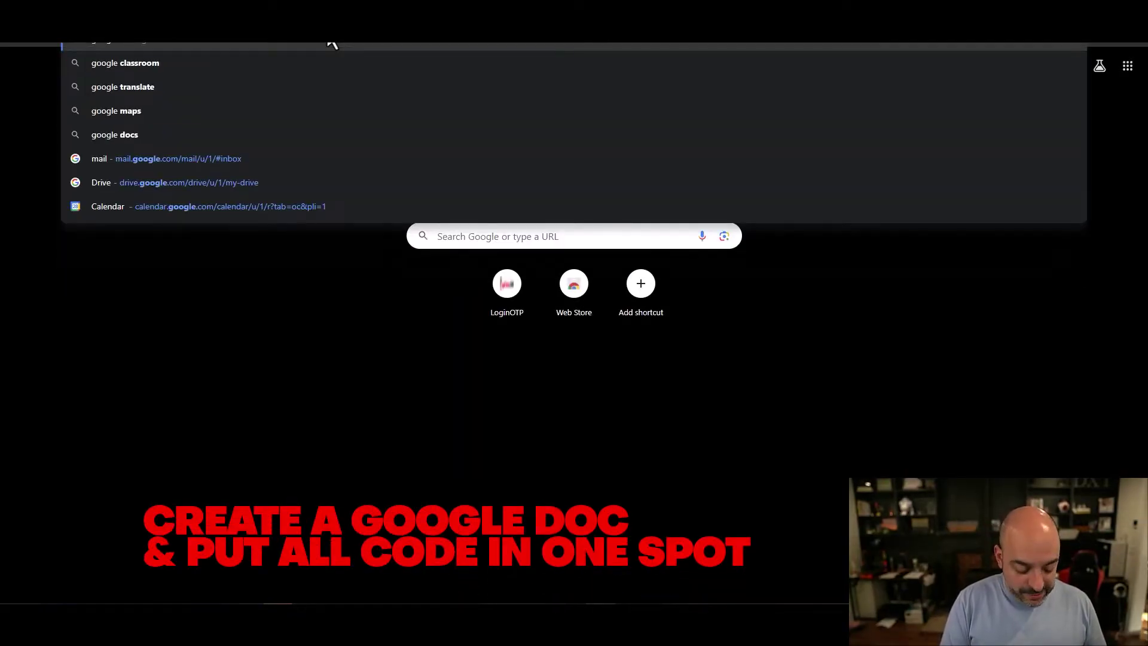
text( docs)
key(Return)
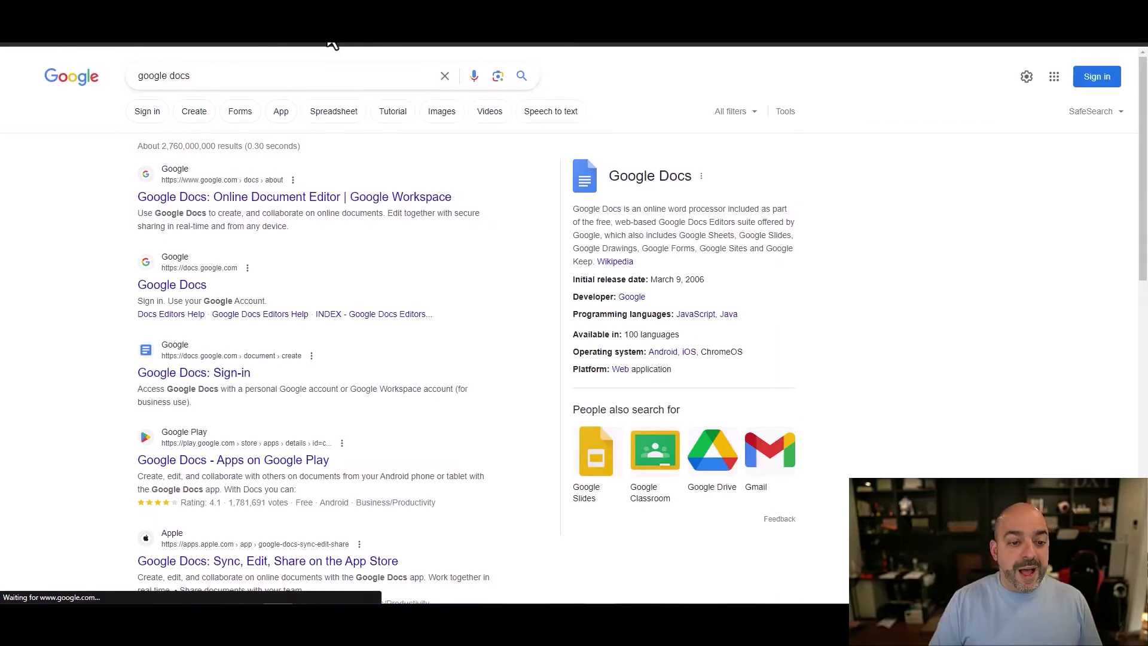
click(181, 281)
click(630, 296)
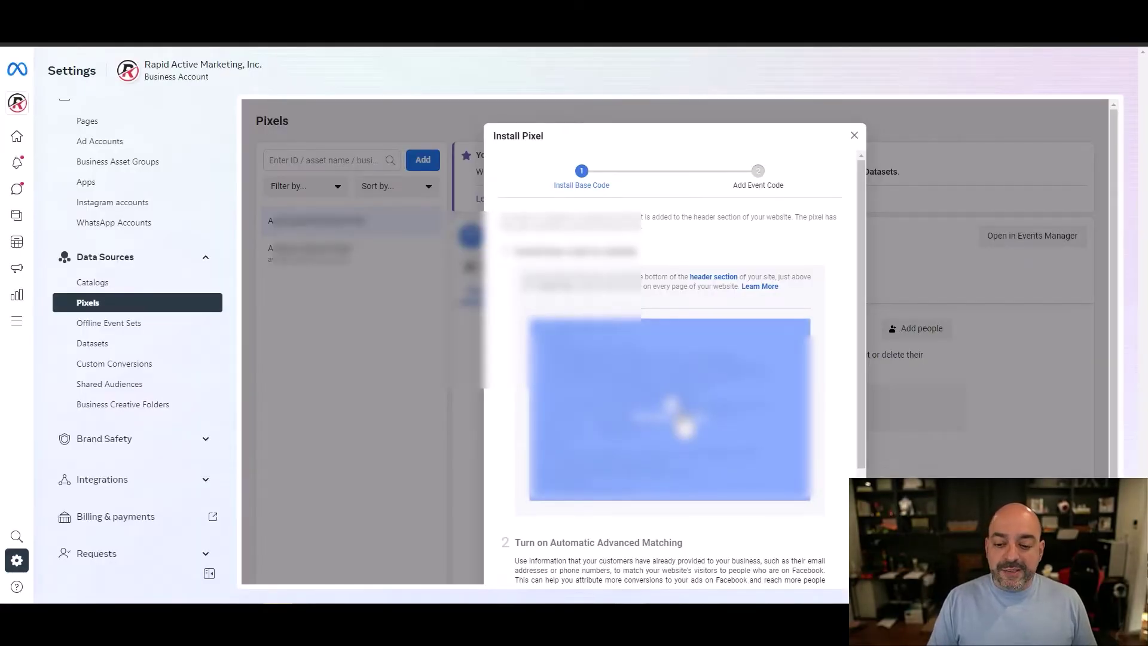
Step: Copy the pixel base code into the blank document and title the document Facebook Codes FOR AM
click(678, 422)
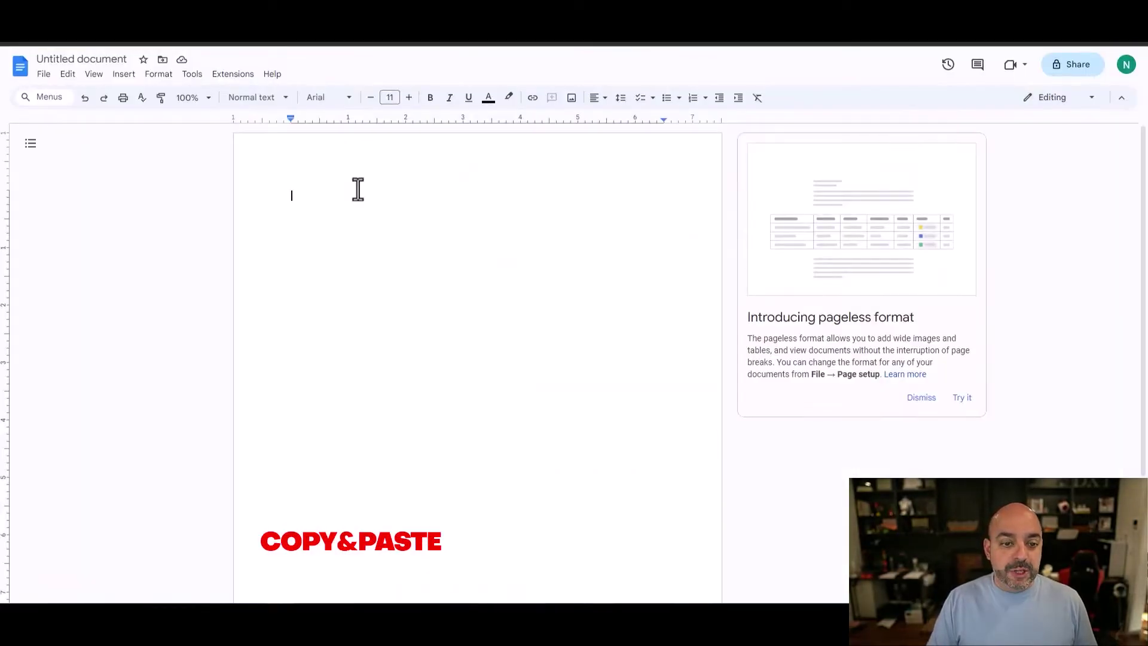
key(ctrl+v)
click(122, 59)
text(F)
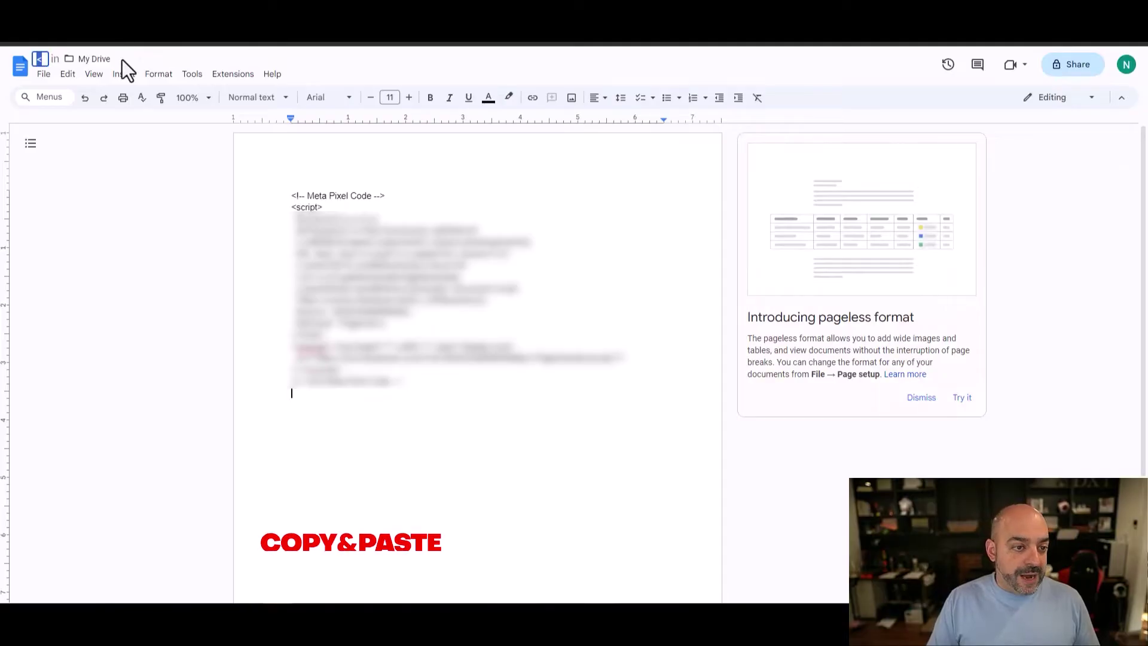
text(acebook Codes)
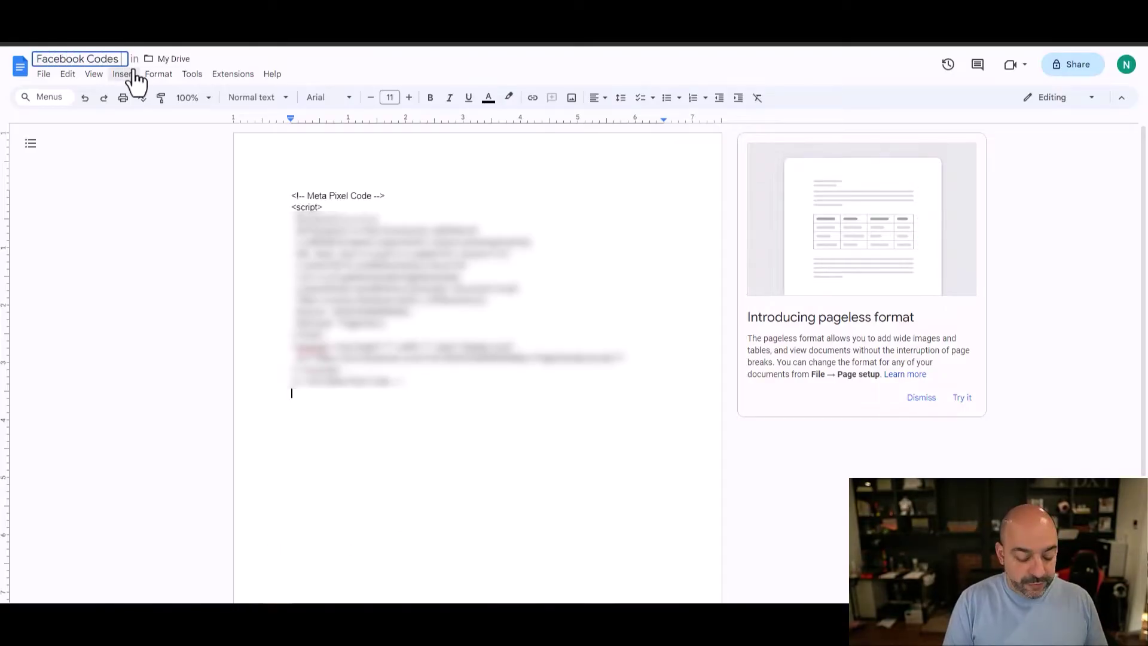
text( FOR AM)
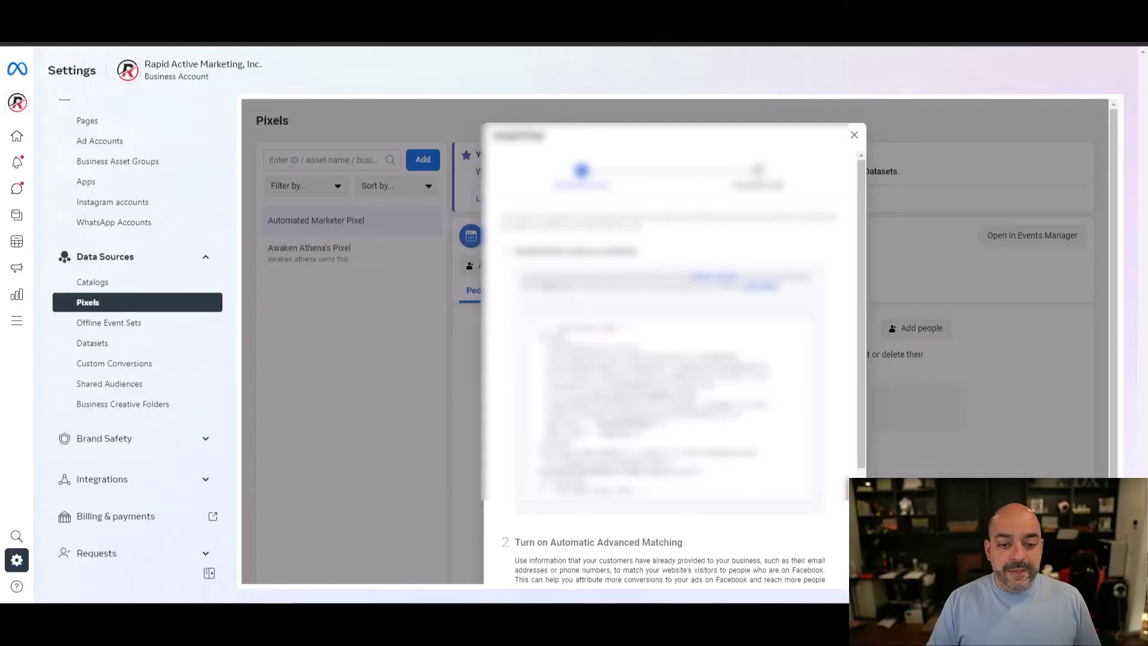
Step: Turn on Automatic Advanced Matching for the Automated Marketer Pixel in the pixel installation
scroll(711, 486, down, 5)
click(523, 365)
click(523, 365)
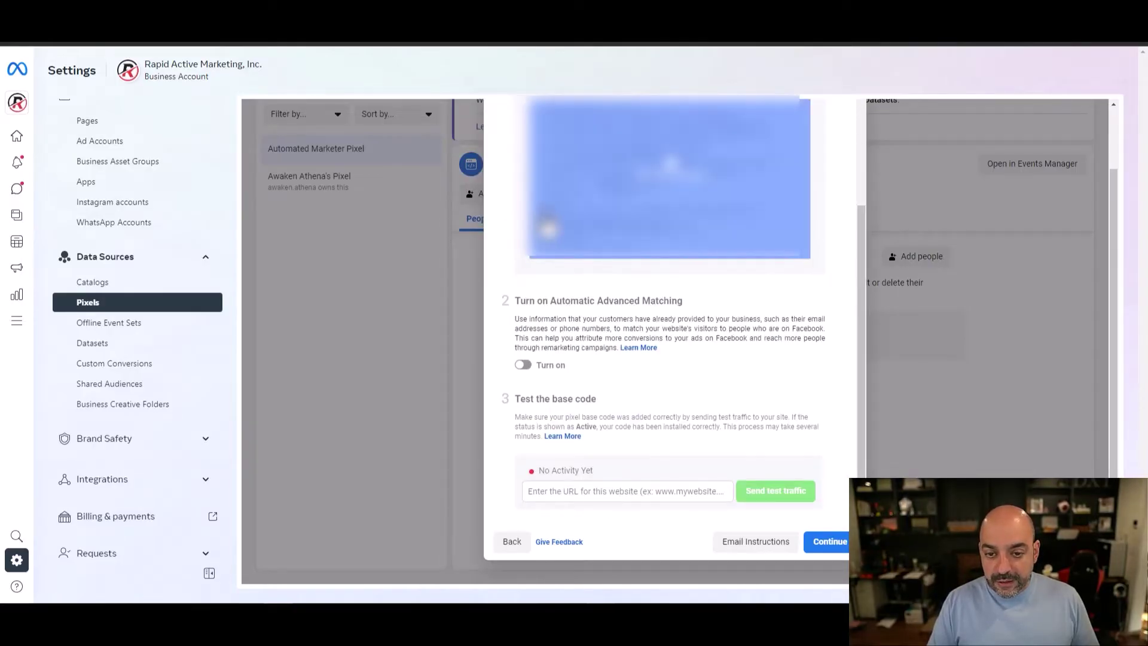
click(523, 365)
scroll(532, 374, down, 3)
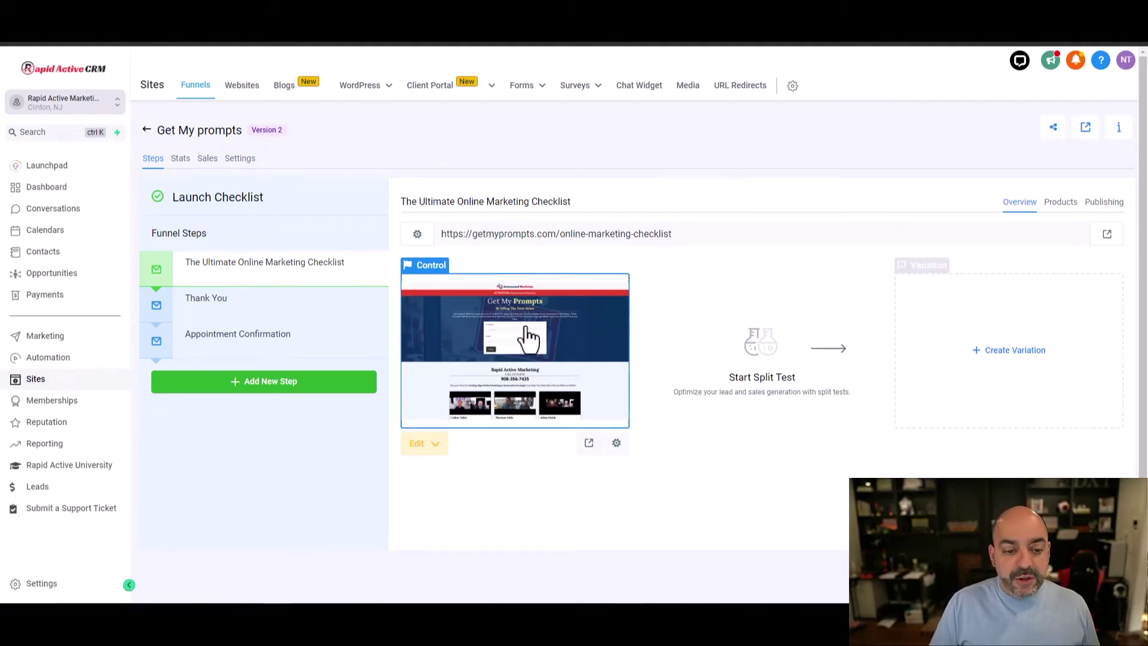
Step: In Rapid Active CRM, paste the Meta pixel code from the document into the Get My prompts funnel's head tracking code
click(246, 160)
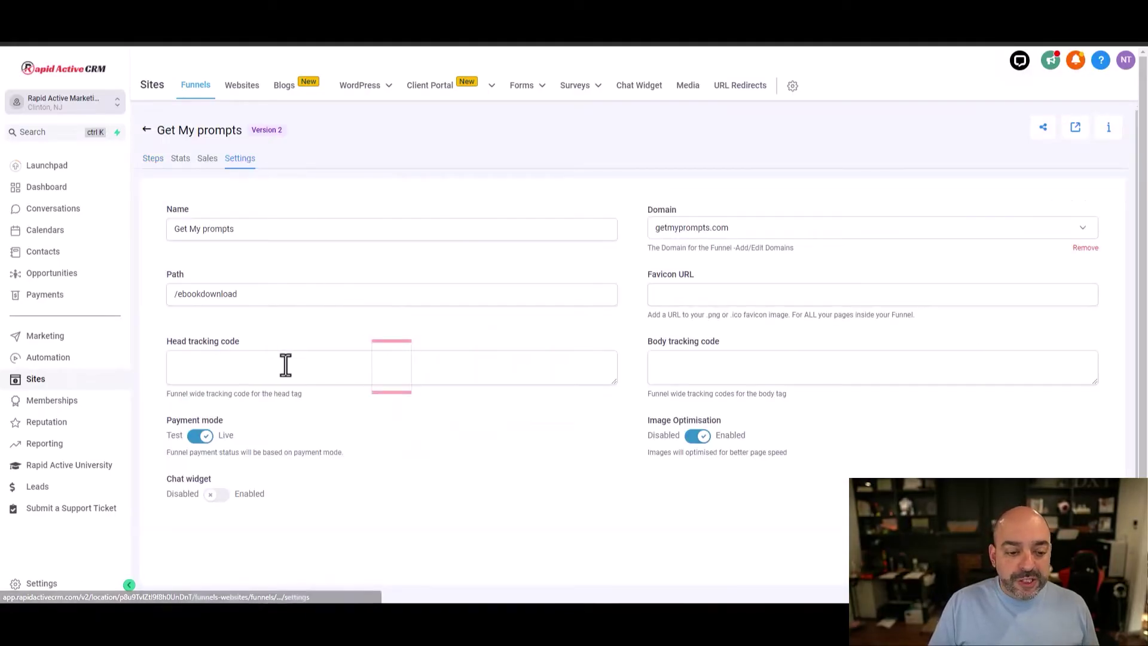
click(209, 361)
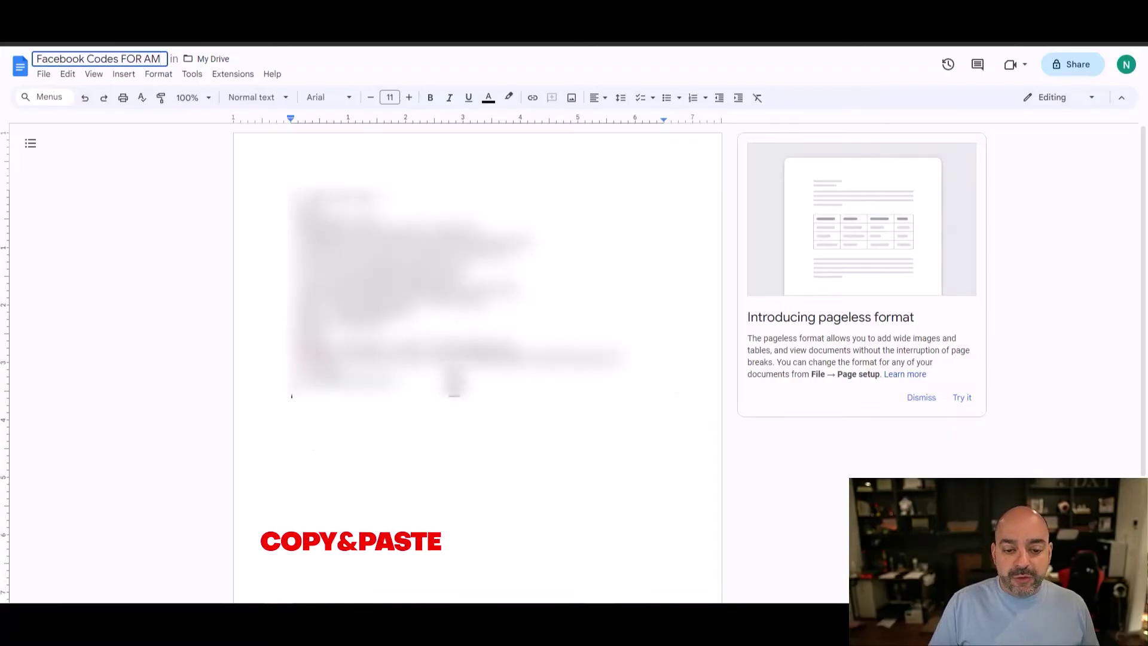
drag(292, 395, 246, 263)
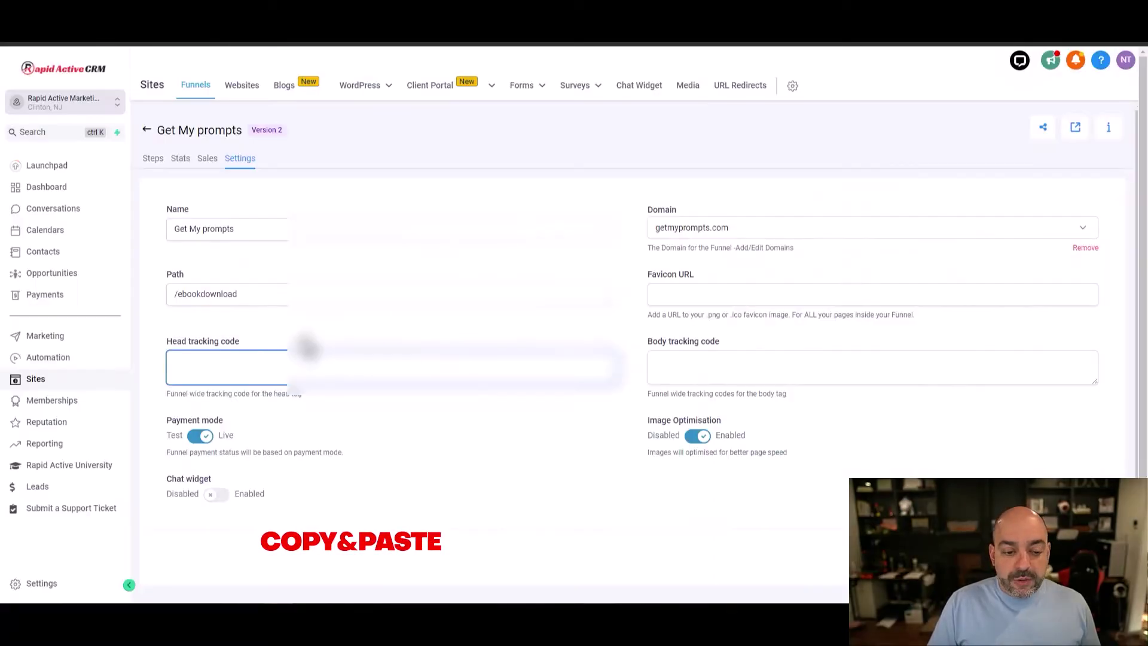
click(295, 359)
key(ctrl+v)
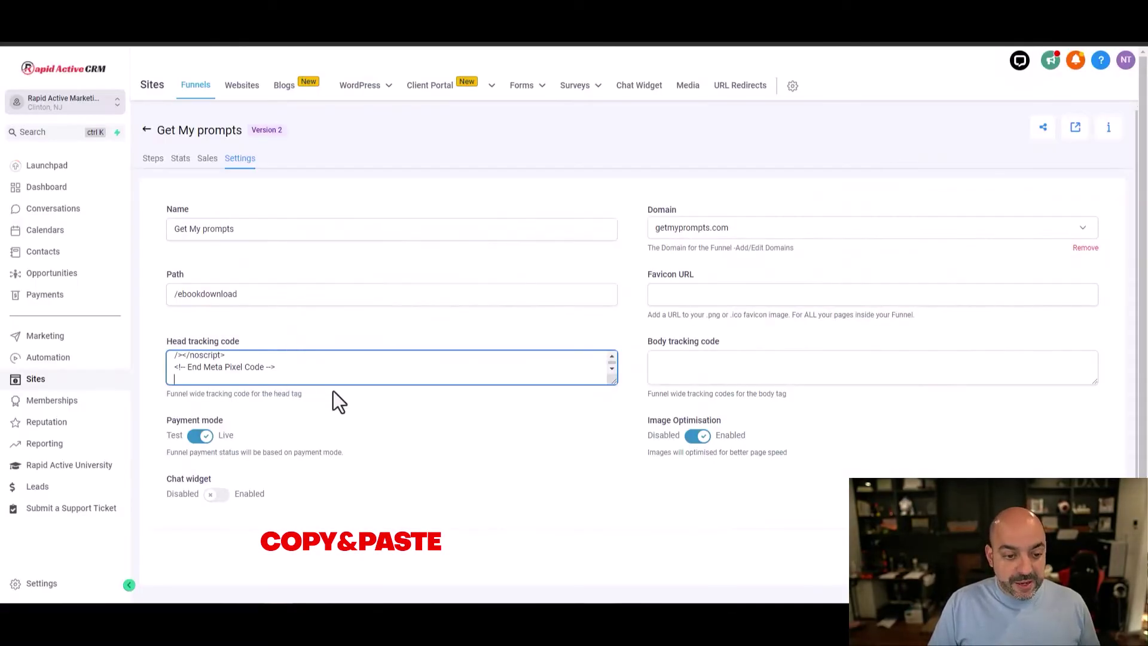
Step: Enlarge the head tracking code box to show the whole pasted code and save the funnel settings
drag(613, 381, 608, 600)
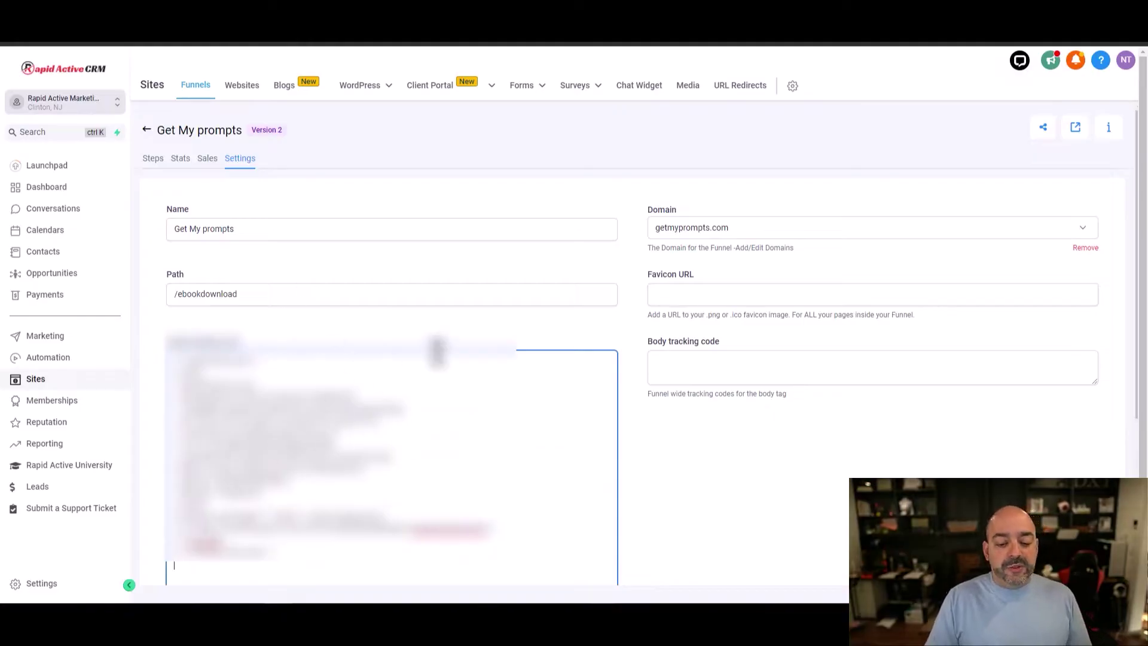
scroll(689, 377, down, 4)
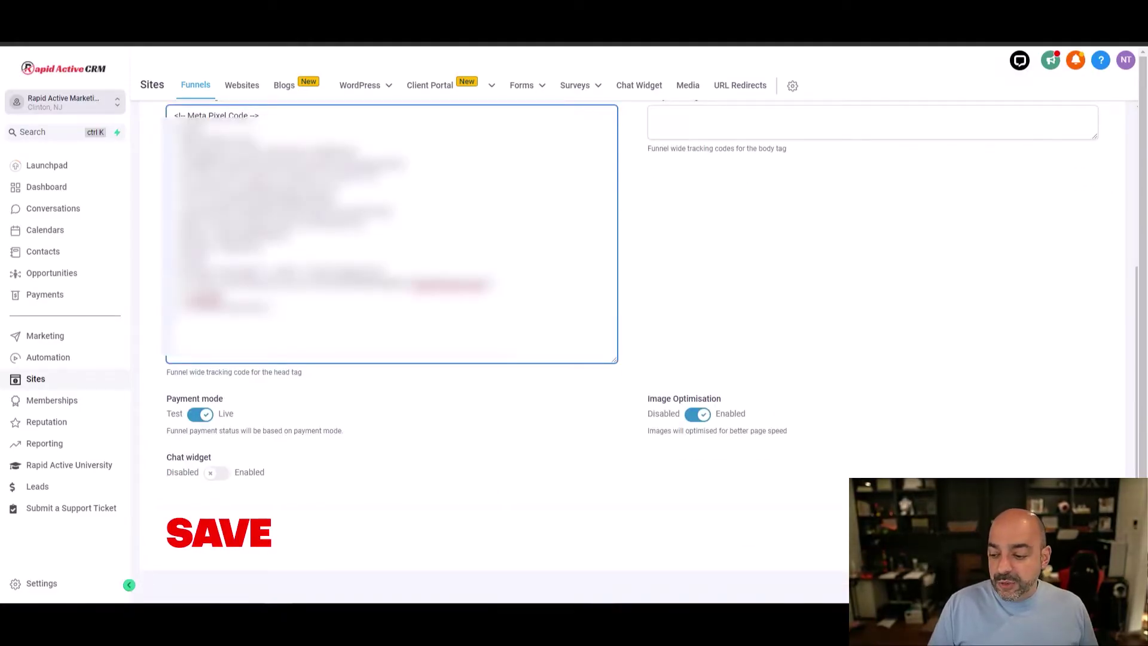
click(865, 400)
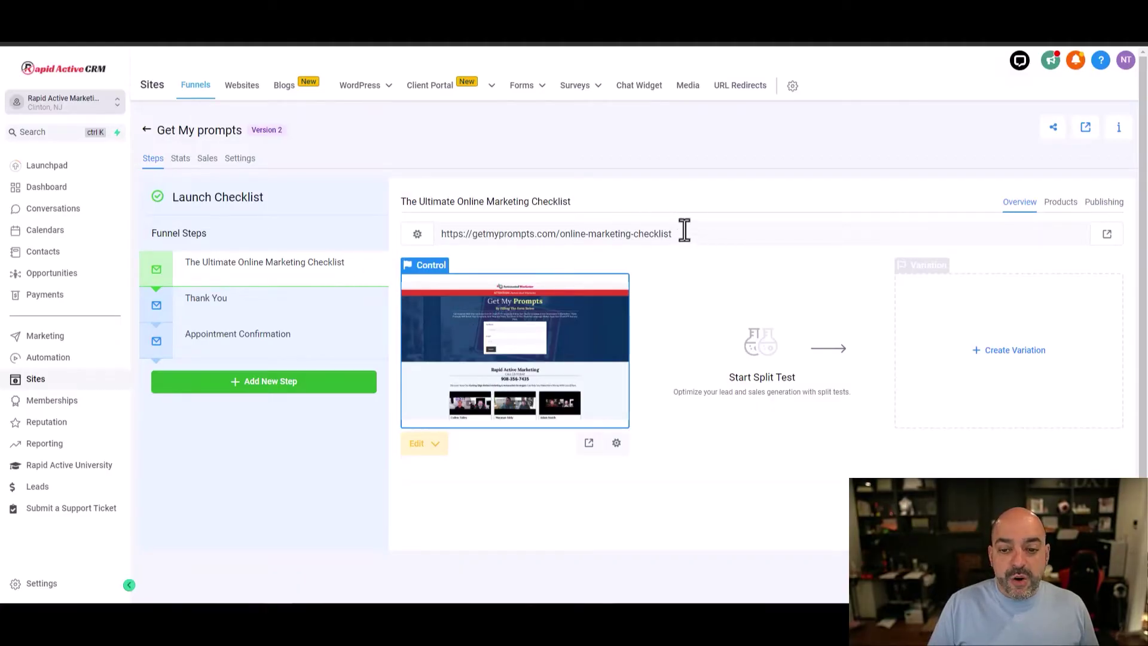
drag(689, 233, 418, 263)
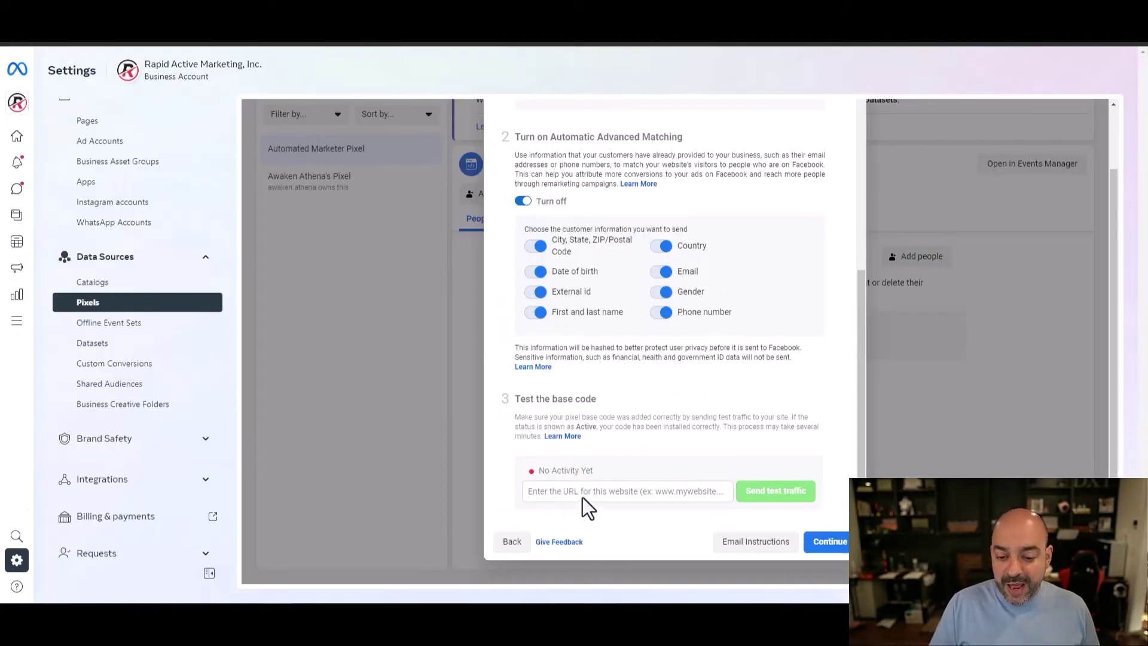
click(582, 490)
key(ctrl+v)
click(783, 496)
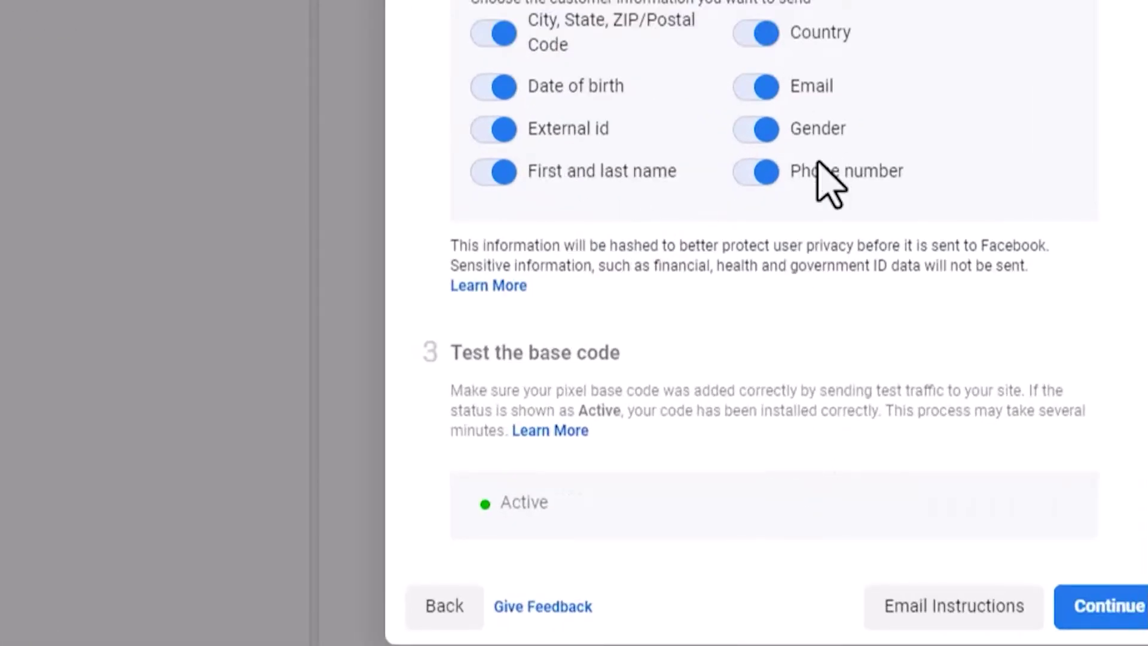
click(1119, 618)
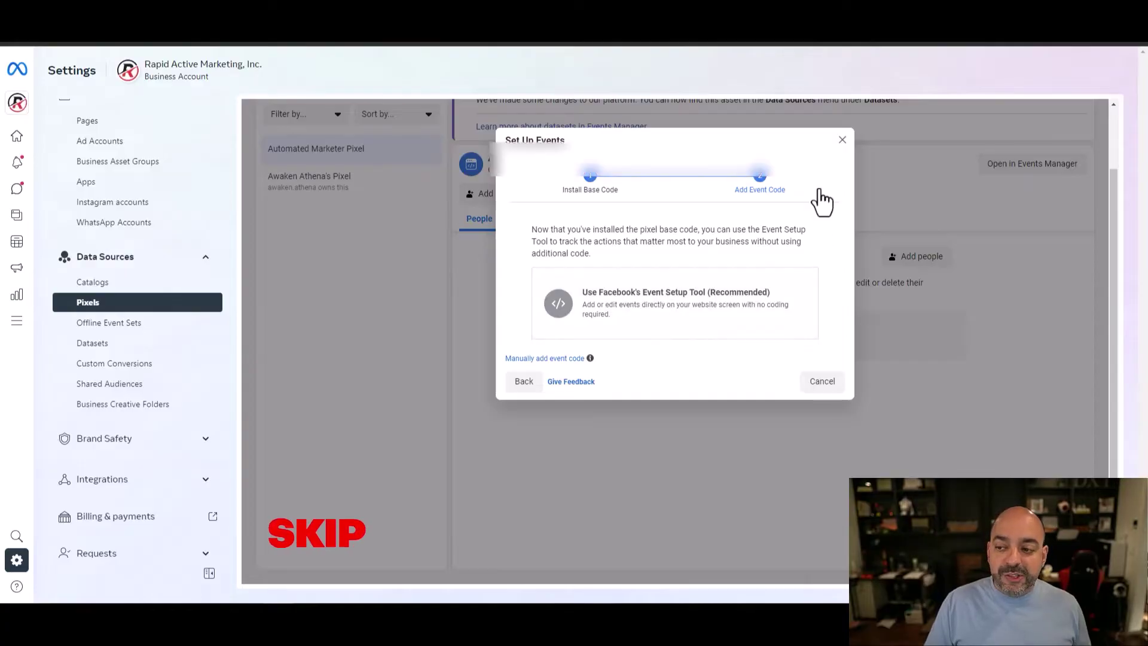
Step: Close the event setup, open the Automated Marketer Pixel in Events Manager and review its settings down to the Conversions API section
click(842, 143)
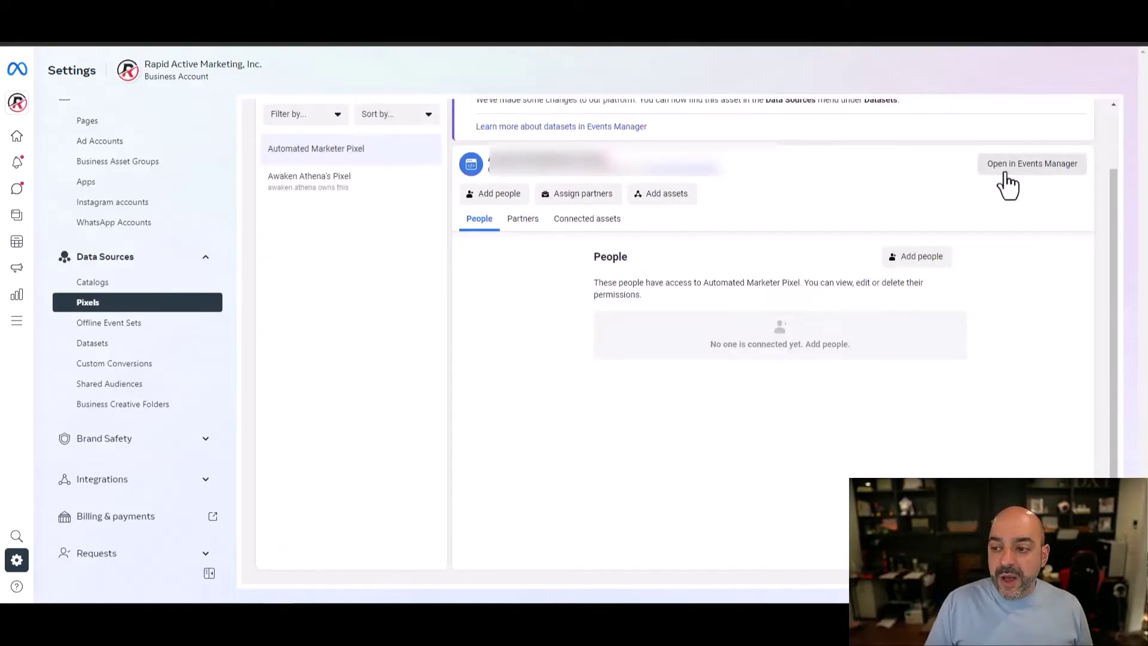
click(1040, 167)
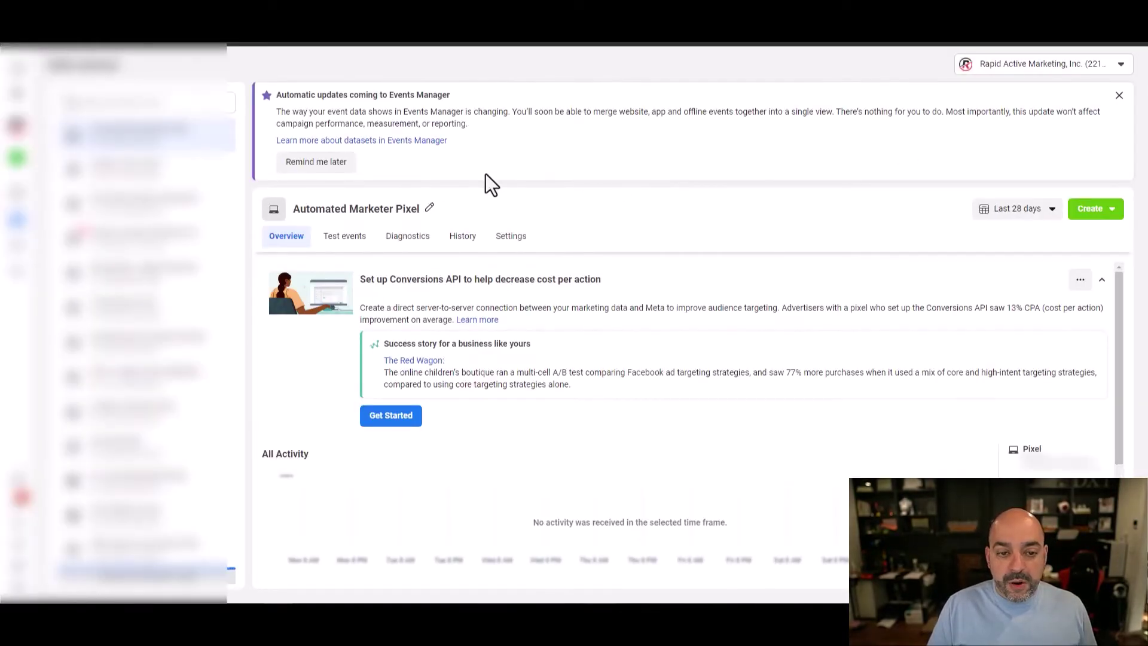
click(513, 238)
scroll(415, 287, down, 6)
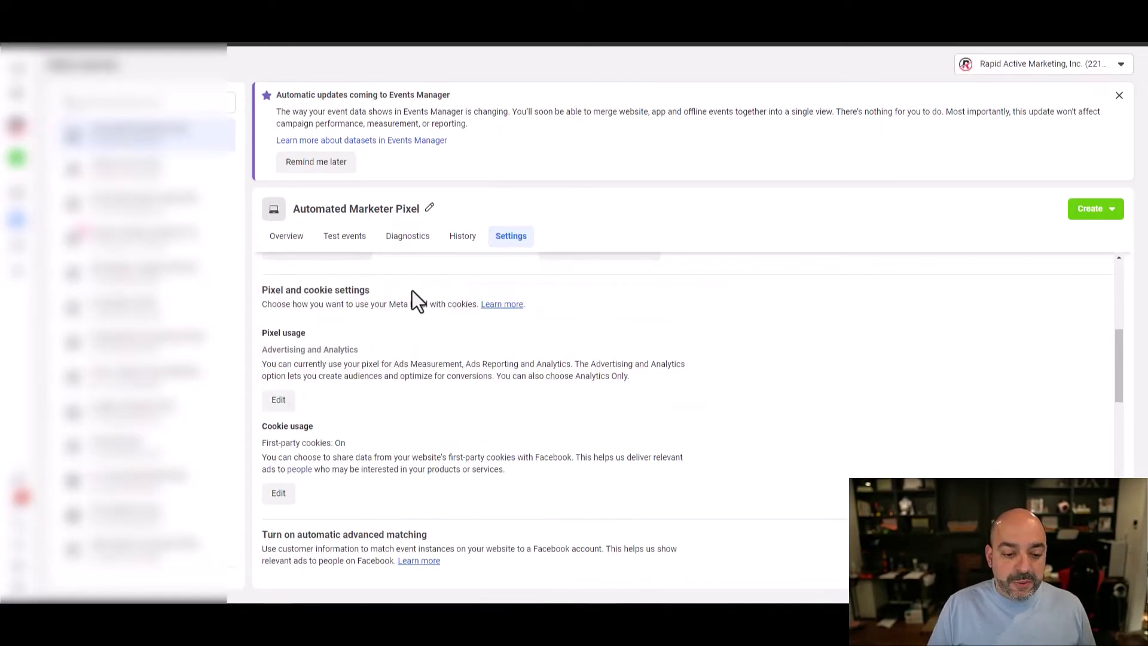
scroll(504, 275, down, 4)
scroll(503, 280, down, 6)
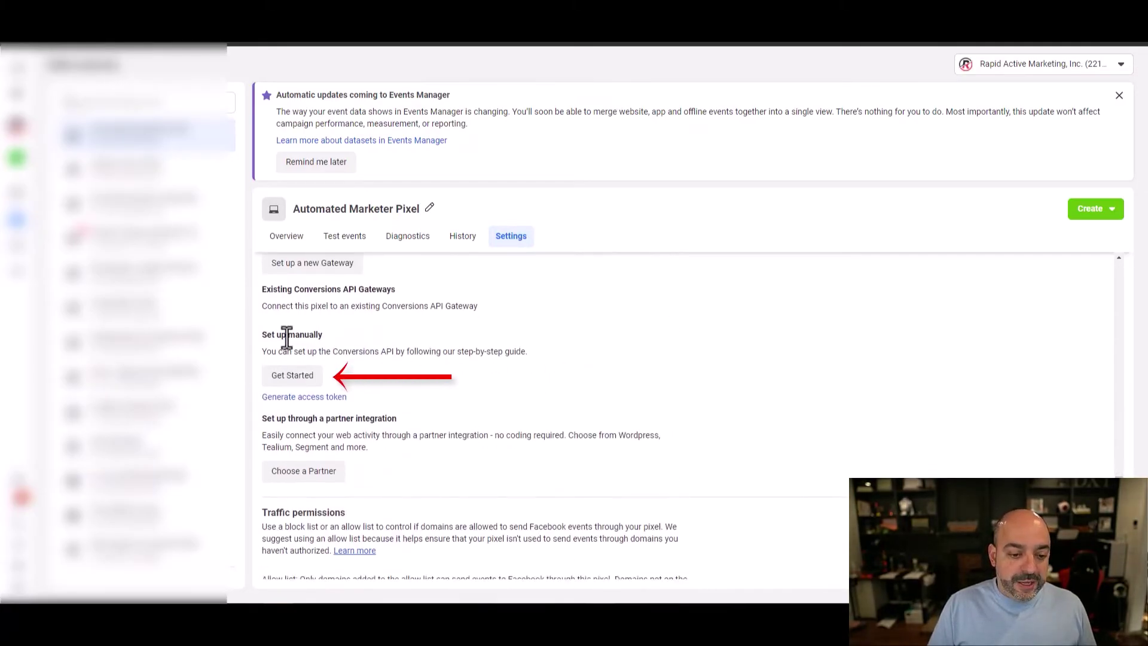
scroll(508, 263, up, 15)
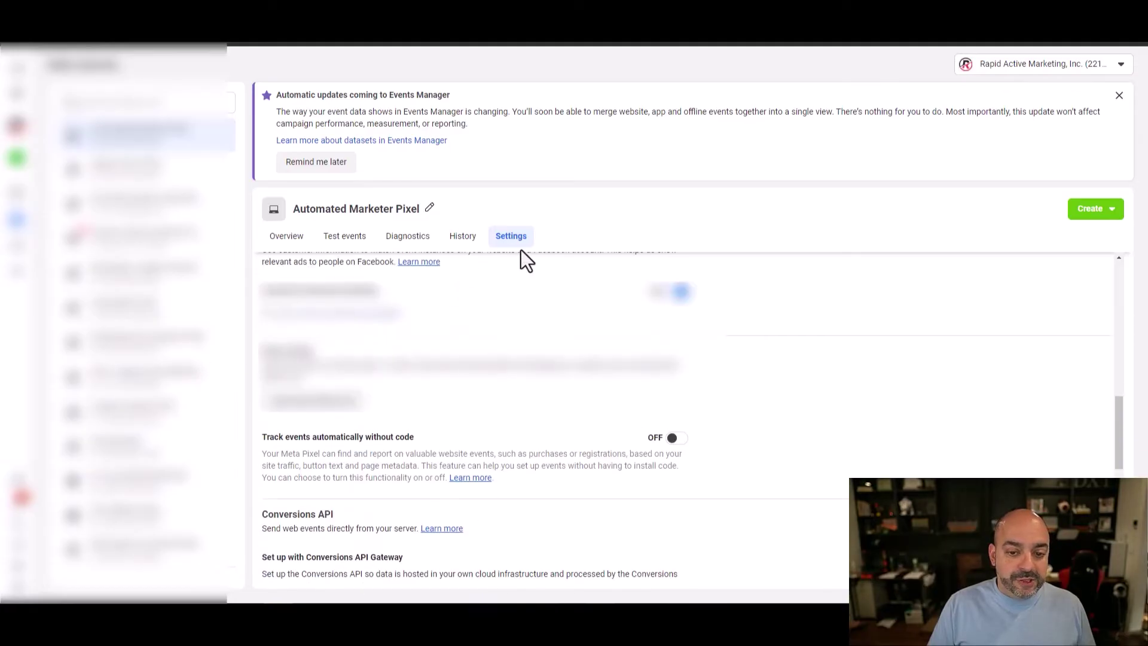
click(287, 236)
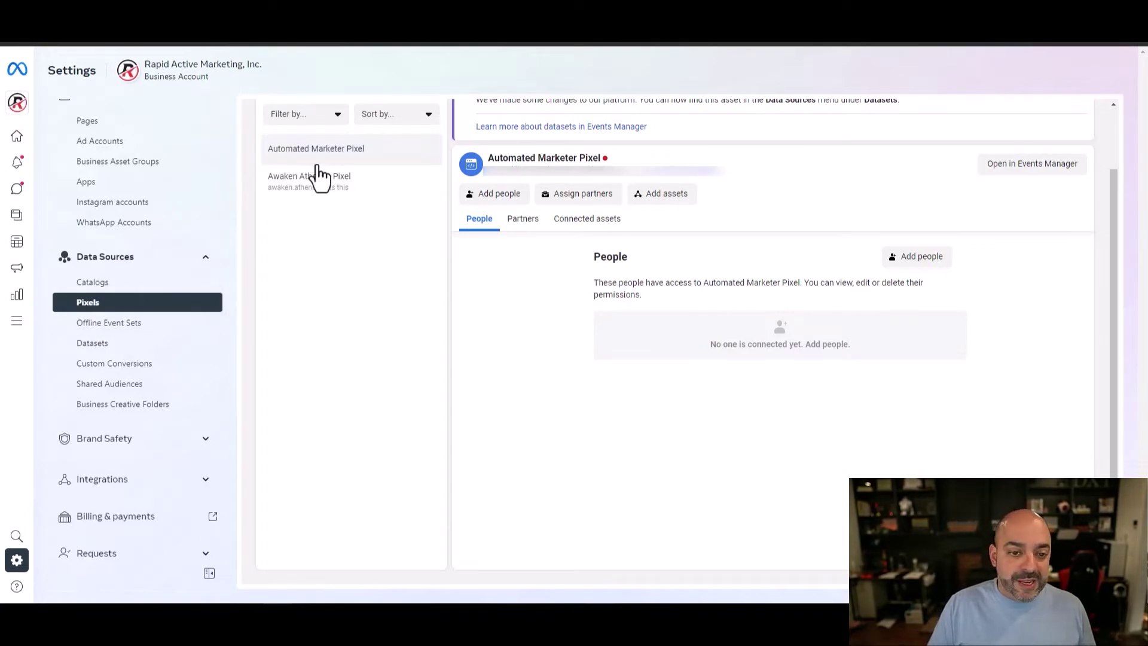
Step: Open the Automated Marketer Pixel in Events Manager and start the manual Conversions API setup from its settings
click(1033, 174)
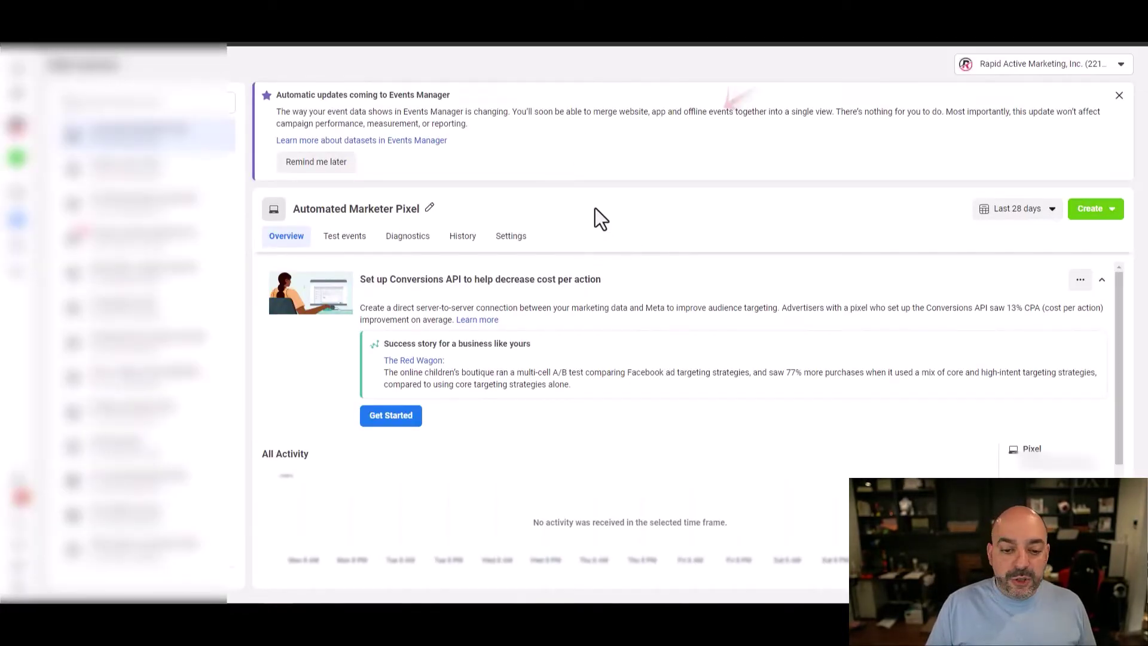
click(518, 236)
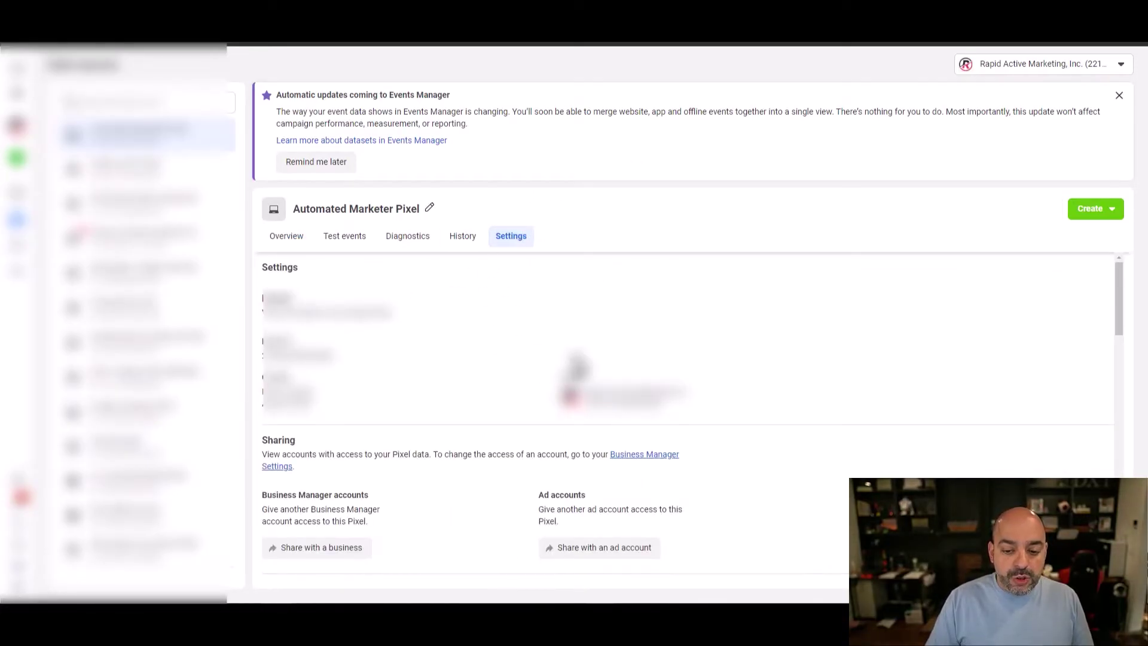
scroll(454, 407, down, 6)
scroll(417, 408, down, 7)
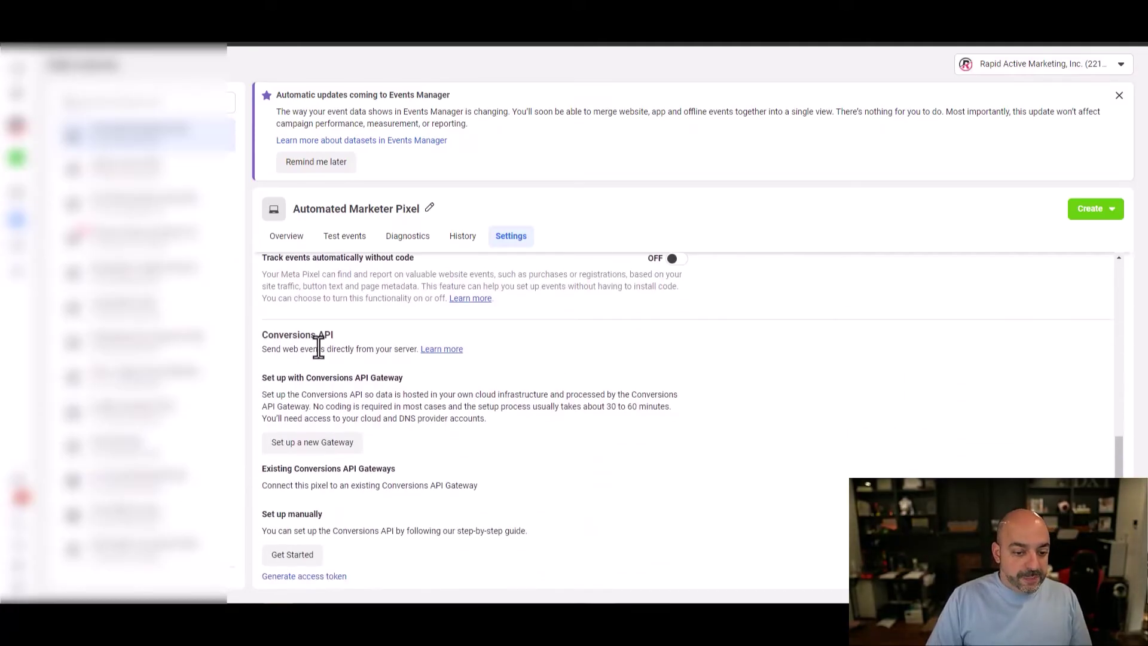
scroll(318, 348, down, 2)
click(292, 435)
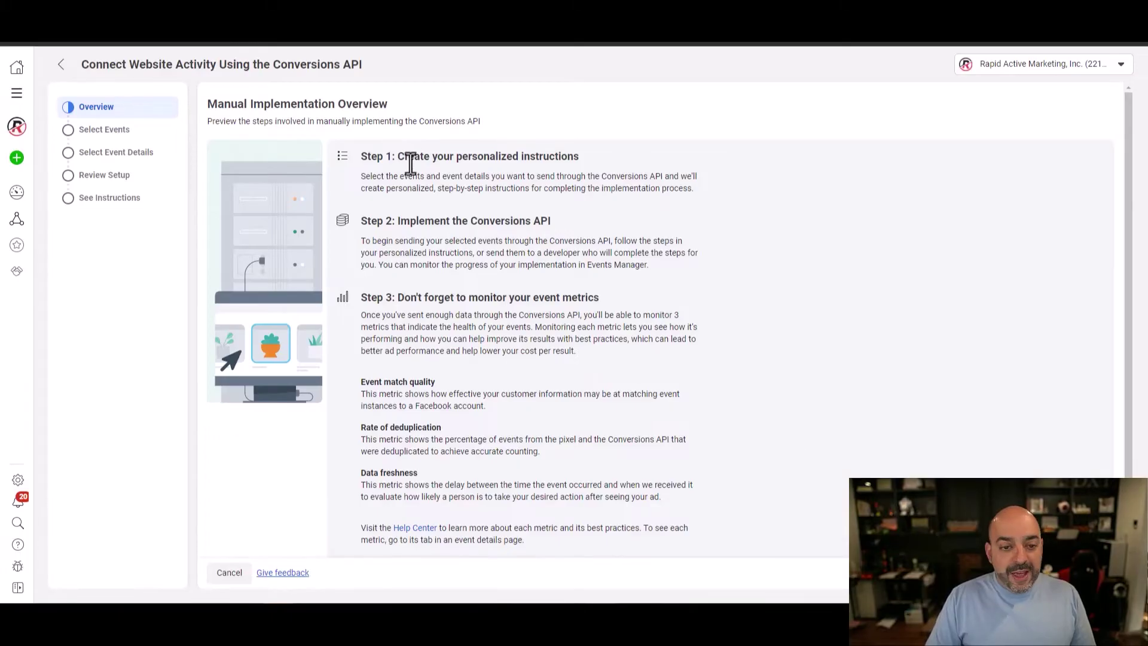
Step: For Other business category, select the events Complete Registration, Initiate Checkout, Lead, Purchase, Schedule, Submit Application and View Content
scroll(455, 309, down, 1)
scroll(427, 257, up, 1)
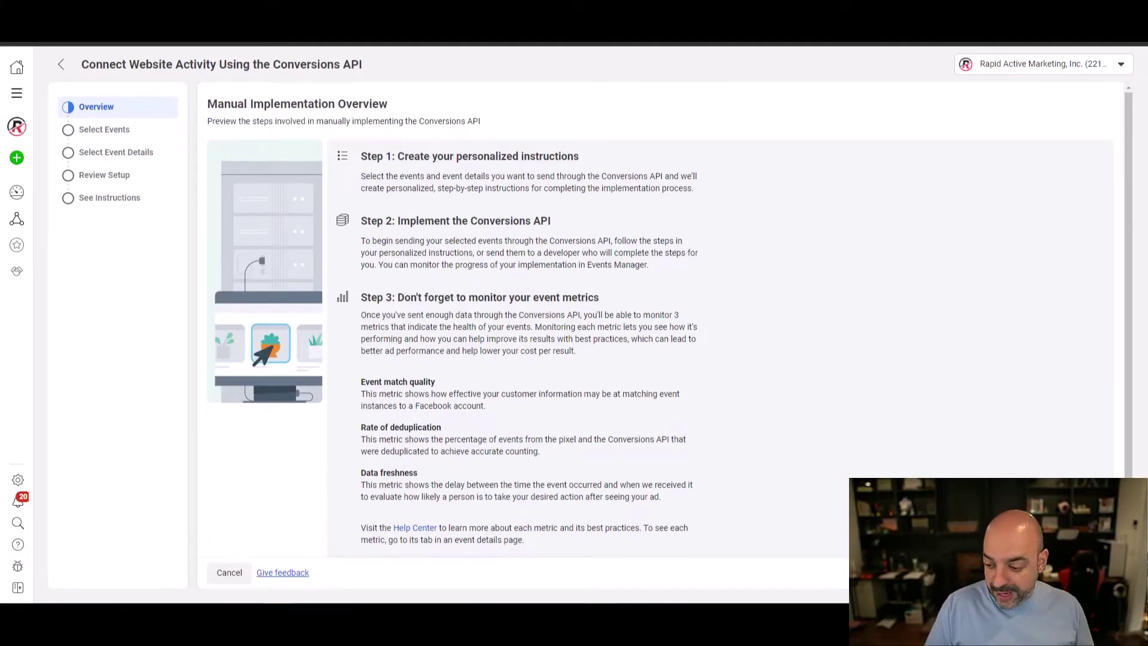
click(1102, 572)
click(312, 165)
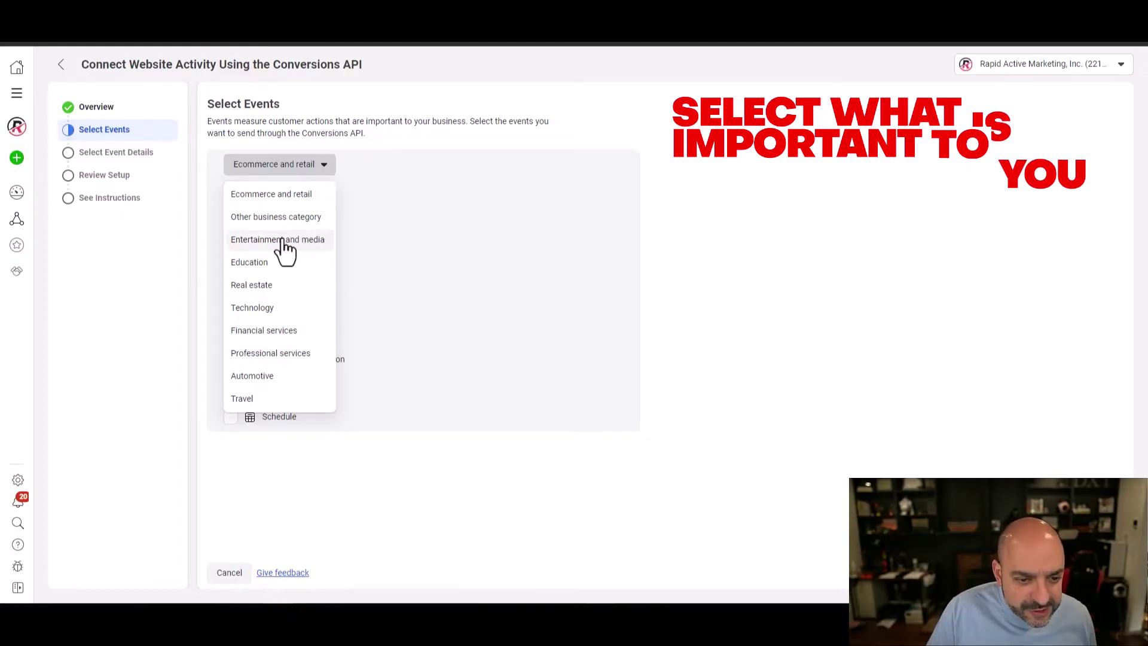
click(283, 217)
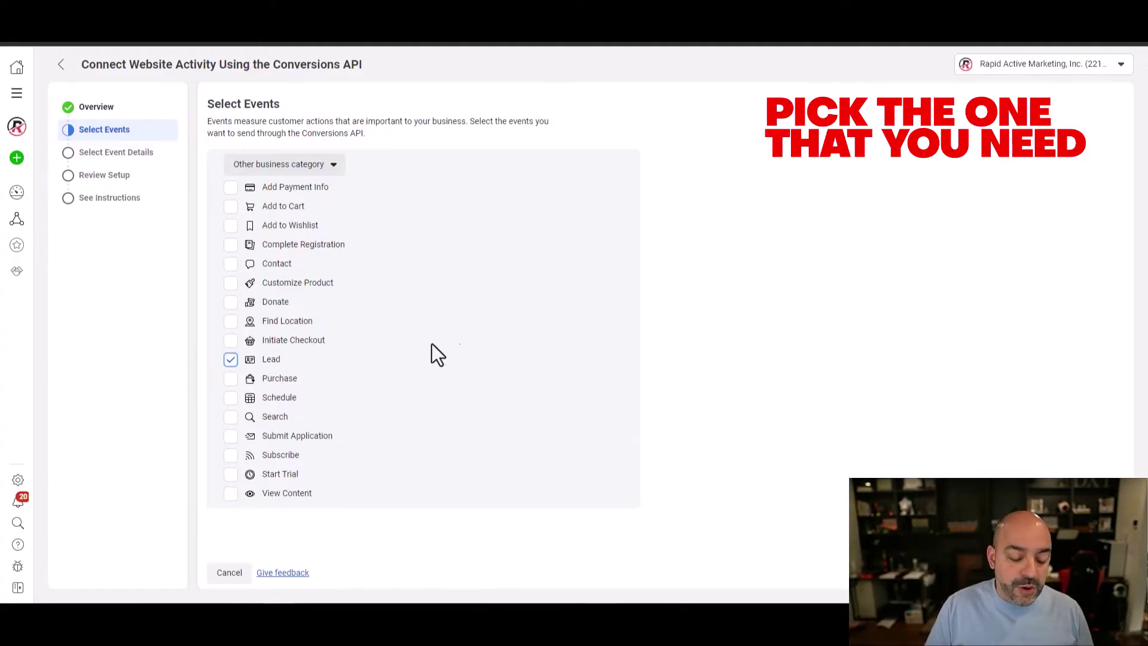
click(232, 398)
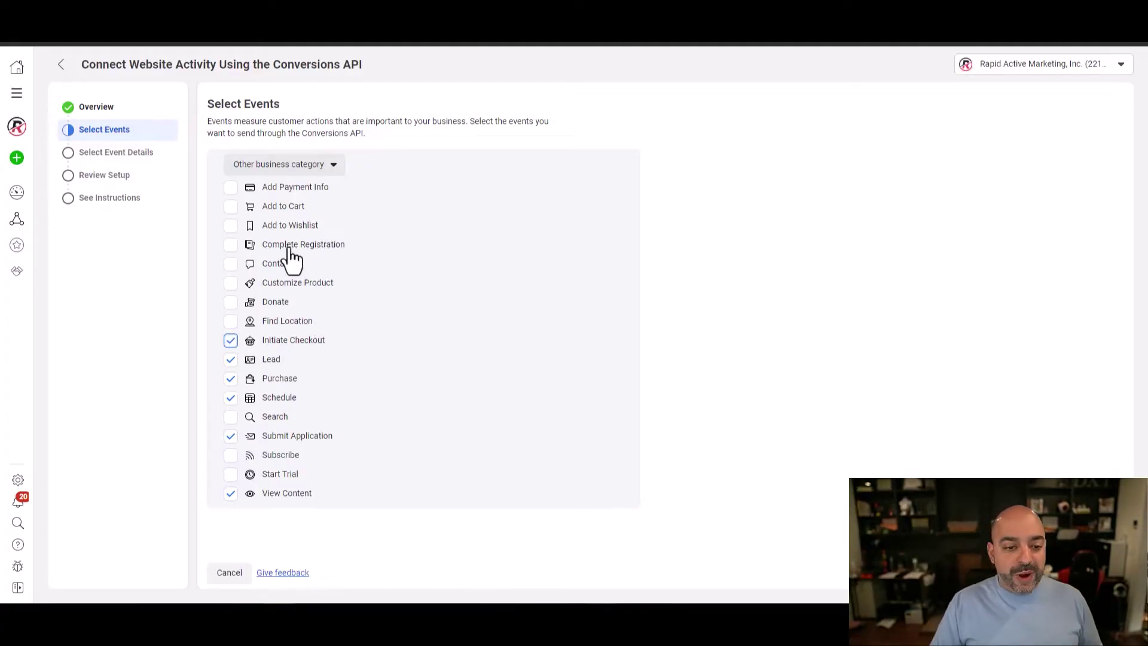
click(231, 245)
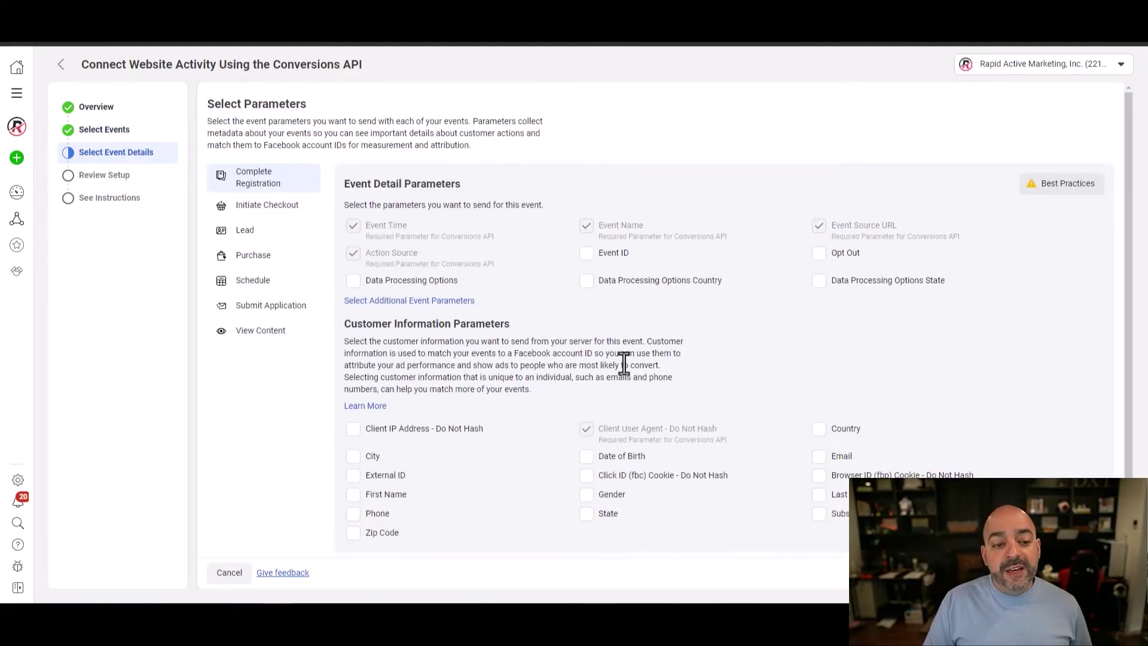
Step: For the Complete Registration event, include the Event ID and all customer information parameters
click(587, 254)
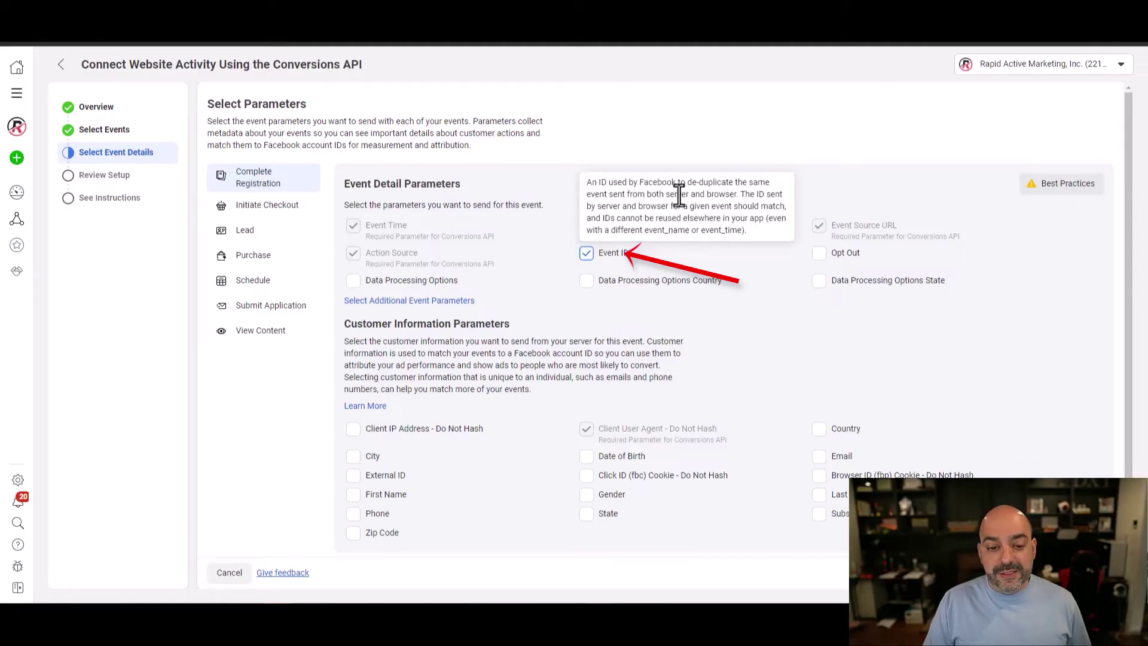
scroll(715, 368, down, 1)
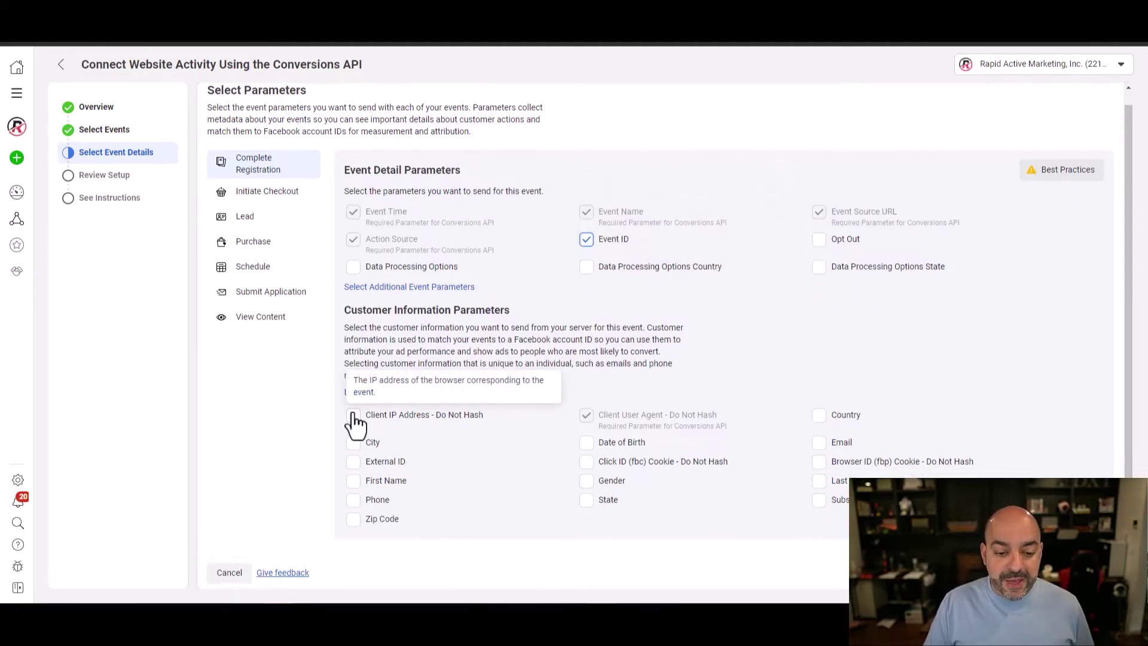
click(352, 460)
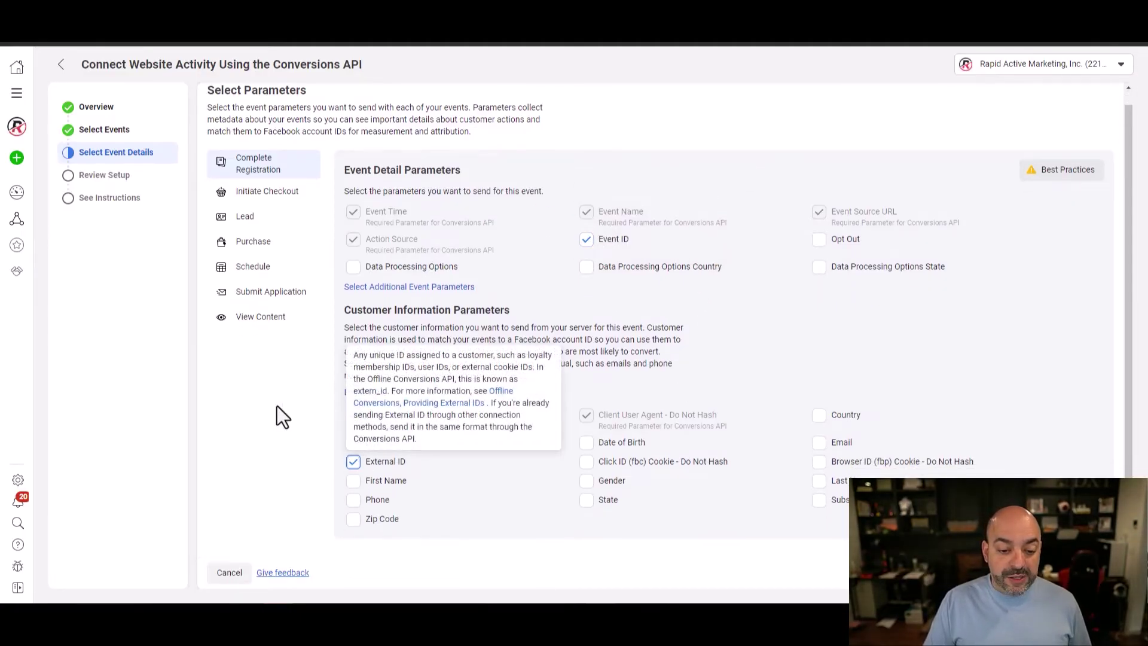
click(353, 414)
click(353, 441)
click(353, 480)
click(353, 499)
click(353, 518)
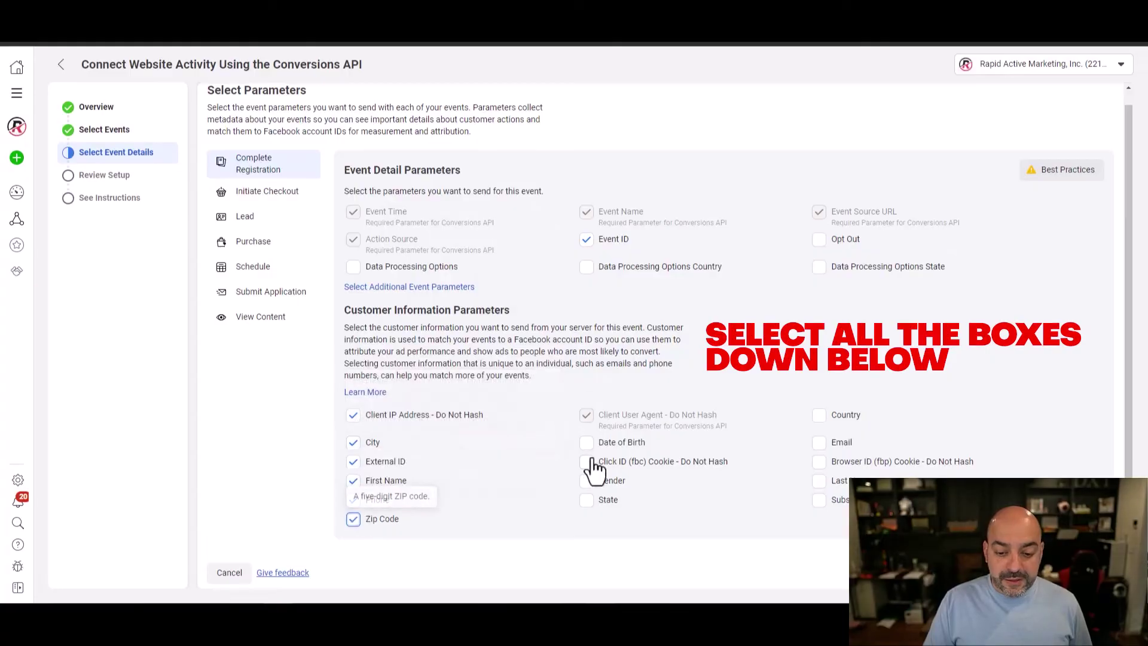
click(587, 461)
click(586, 480)
click(586, 499)
click(586, 441)
click(819, 461)
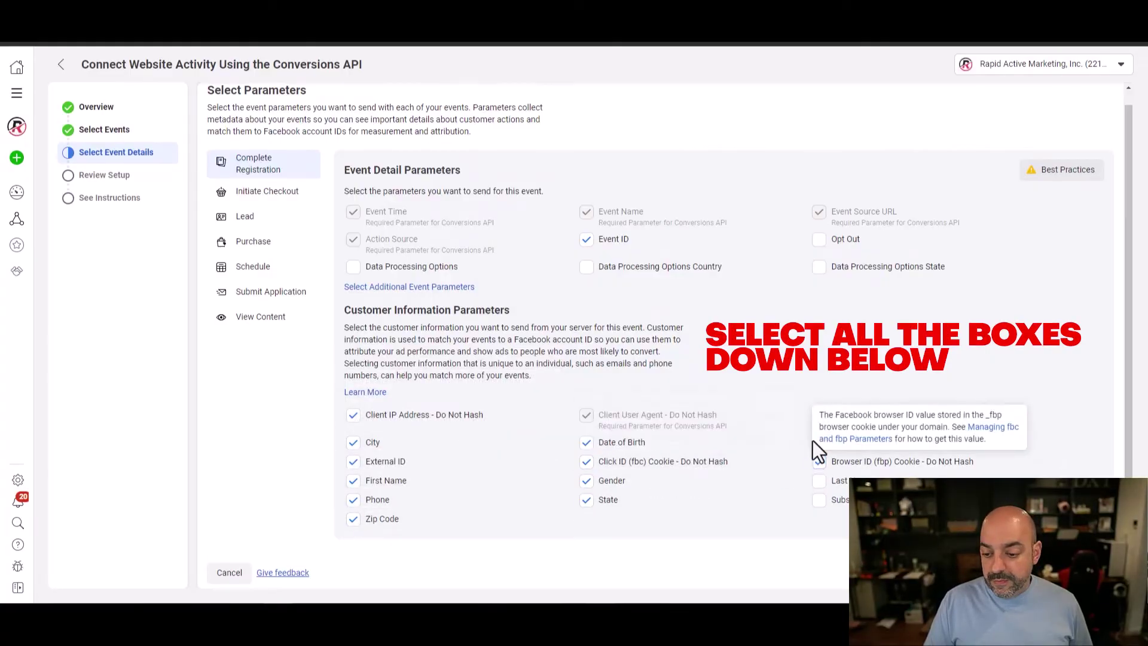
click(818, 414)
click(819, 442)
click(818, 479)
click(819, 499)
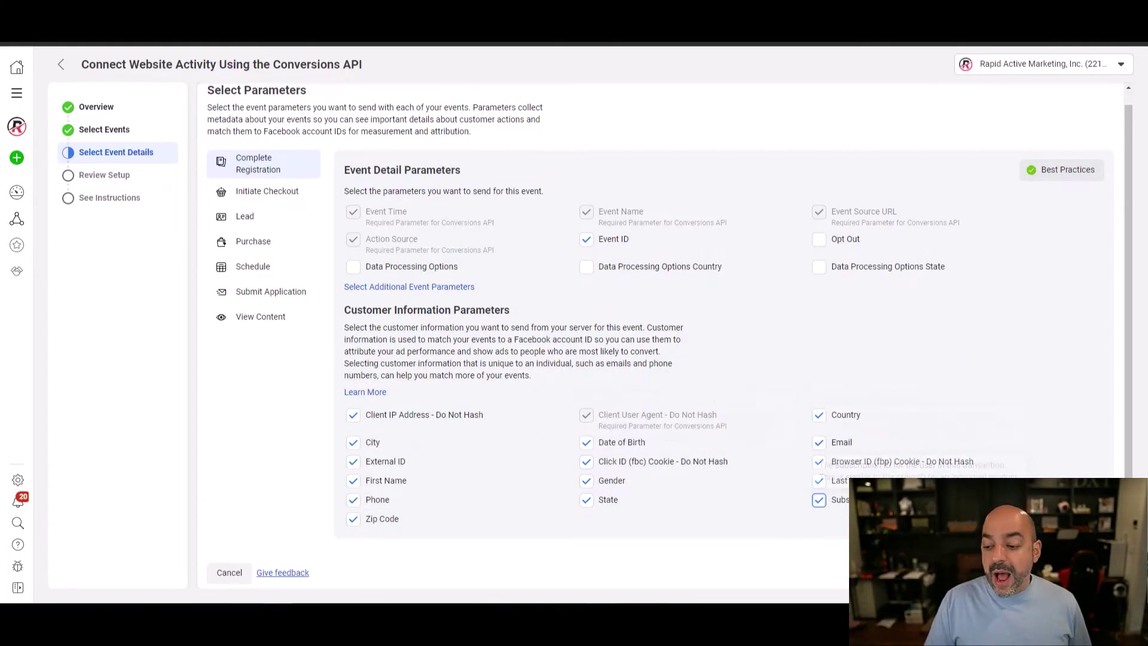
Step: For the Initiate Checkout event, include all customer information parameters except External ID
click(272, 202)
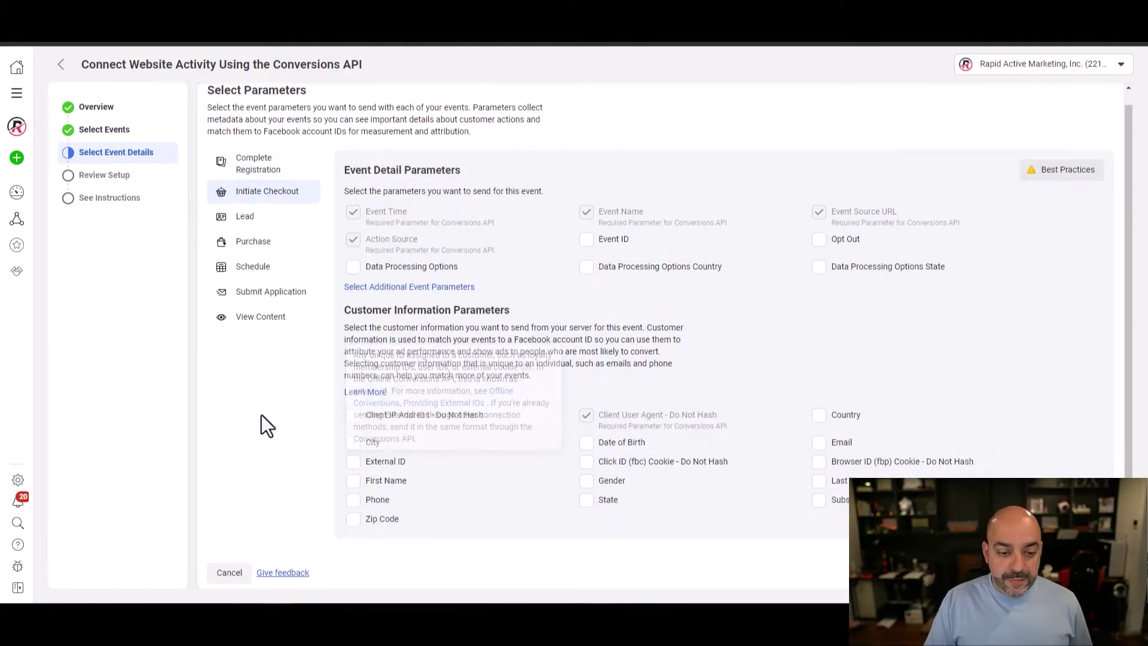
click(353, 416)
click(353, 441)
click(353, 480)
click(352, 499)
click(353, 518)
click(586, 442)
click(585, 461)
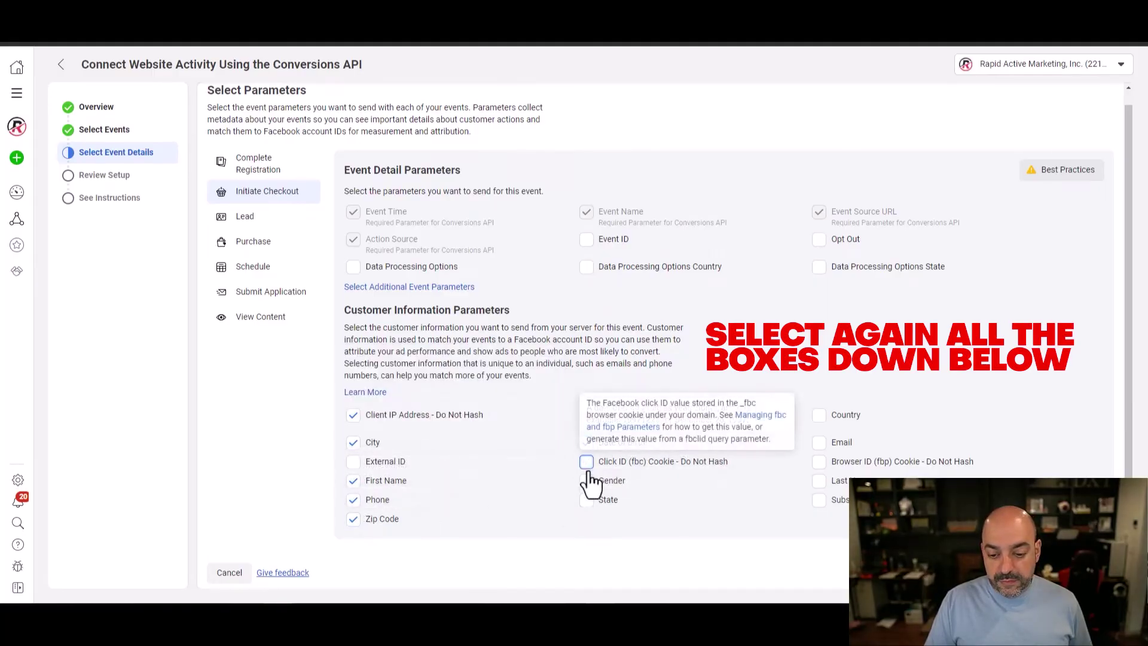
click(586, 480)
click(586, 500)
click(819, 480)
click(819, 499)
click(819, 460)
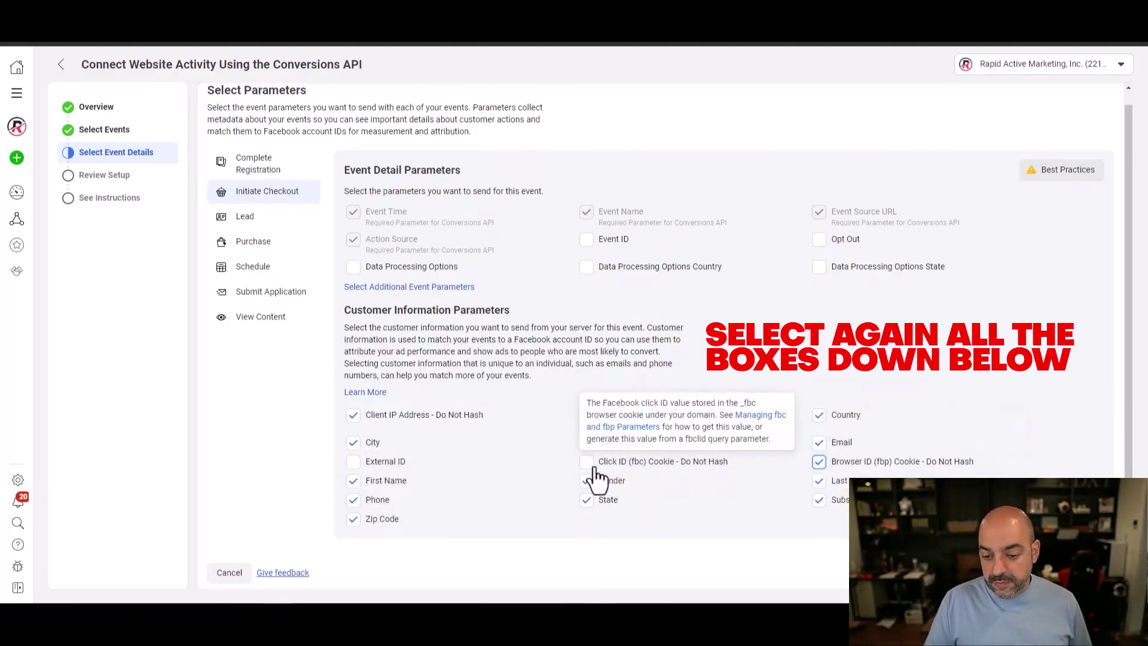
Step: Include the Event ID and the customer information parameters for the Lead and Purchase events, leaving out City for Lead
click(245, 216)
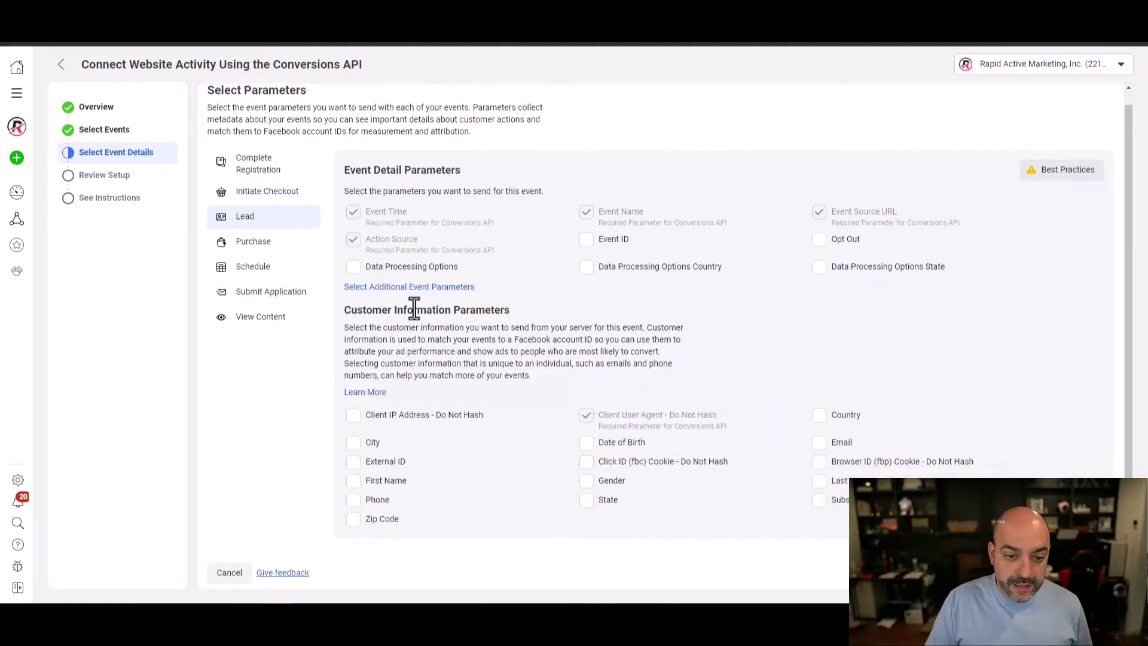
click(586, 239)
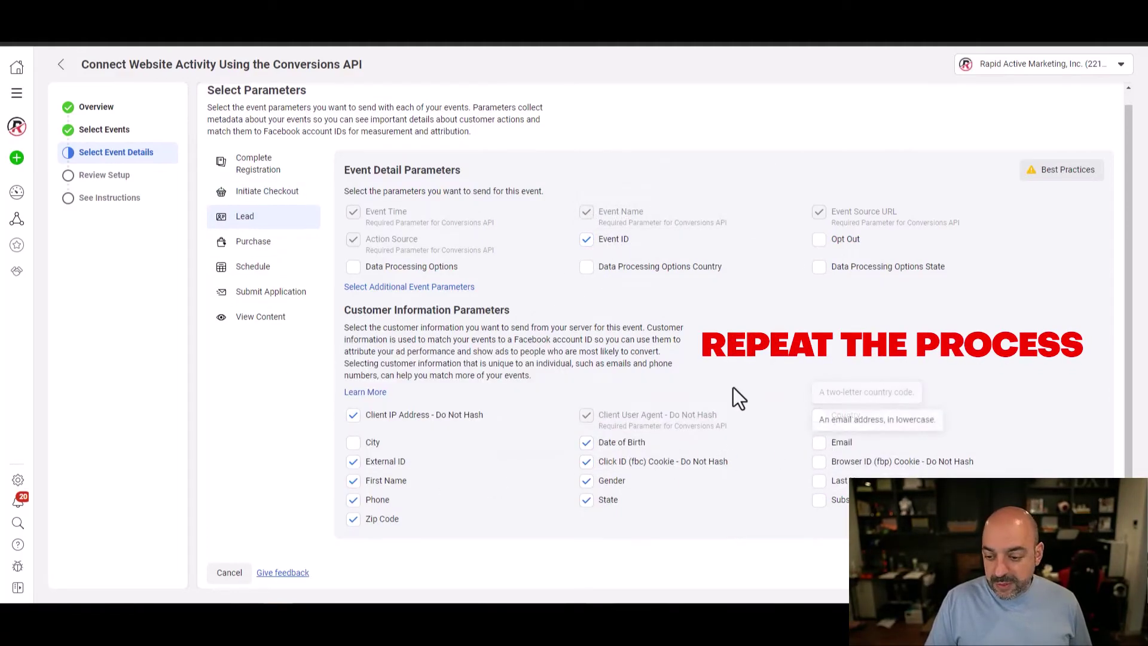
click(819, 462)
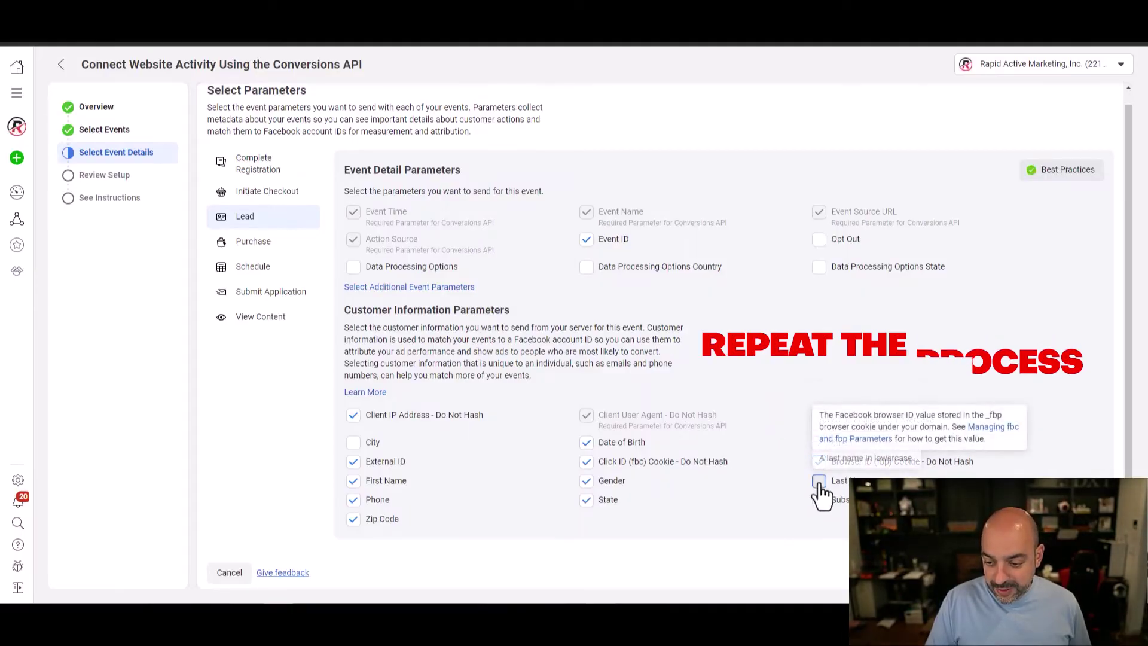
click(253, 241)
click(586, 238)
Step: For the Schedule event, include the Event ID and all customer information parameters
click(253, 266)
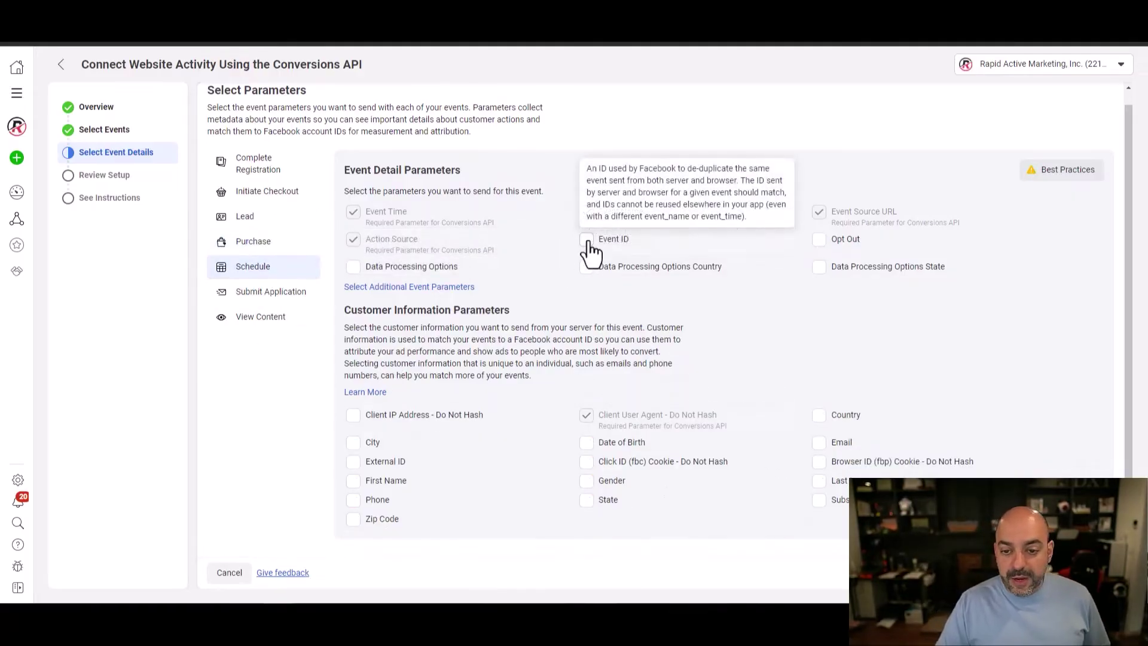
click(353, 415)
click(353, 442)
click(354, 461)
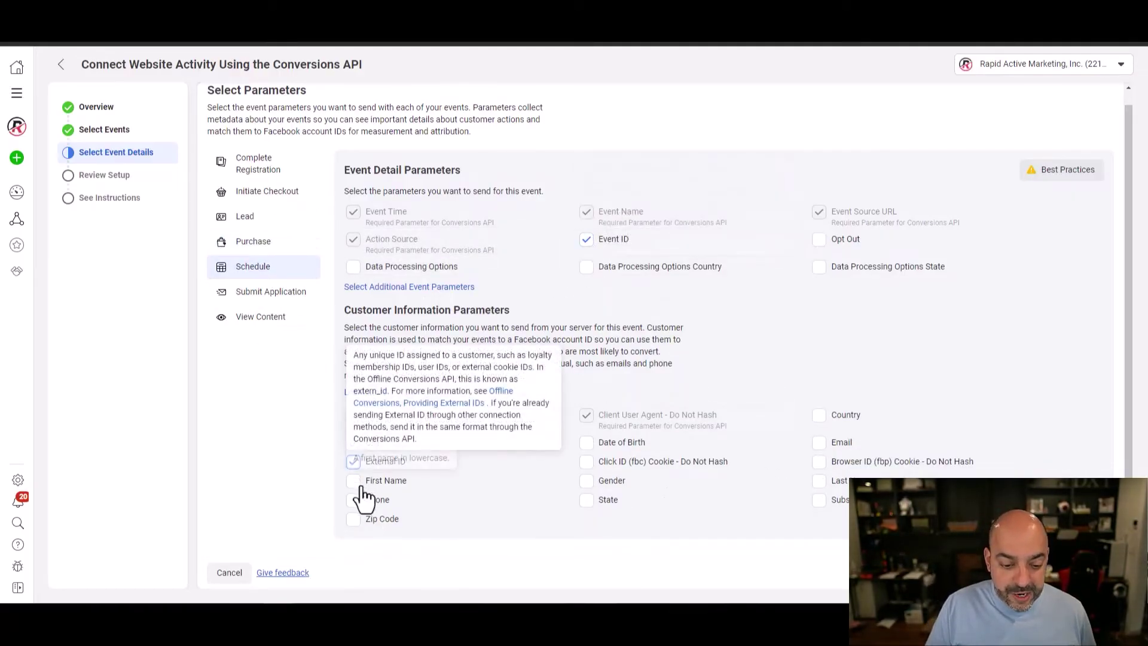
click(354, 480)
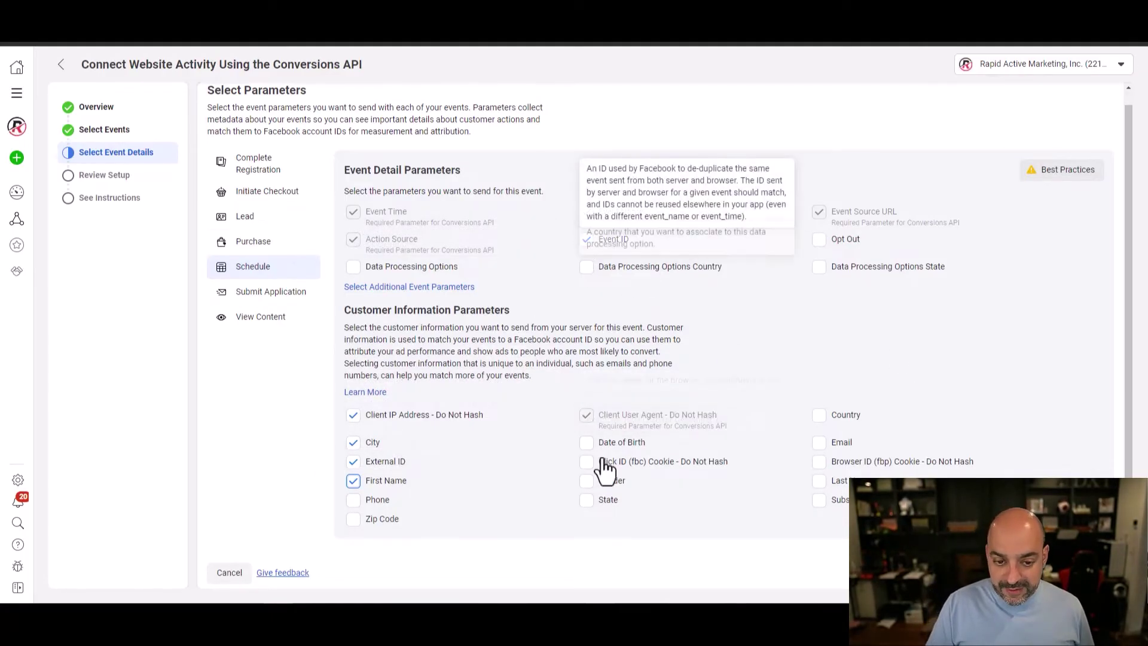
click(353, 504)
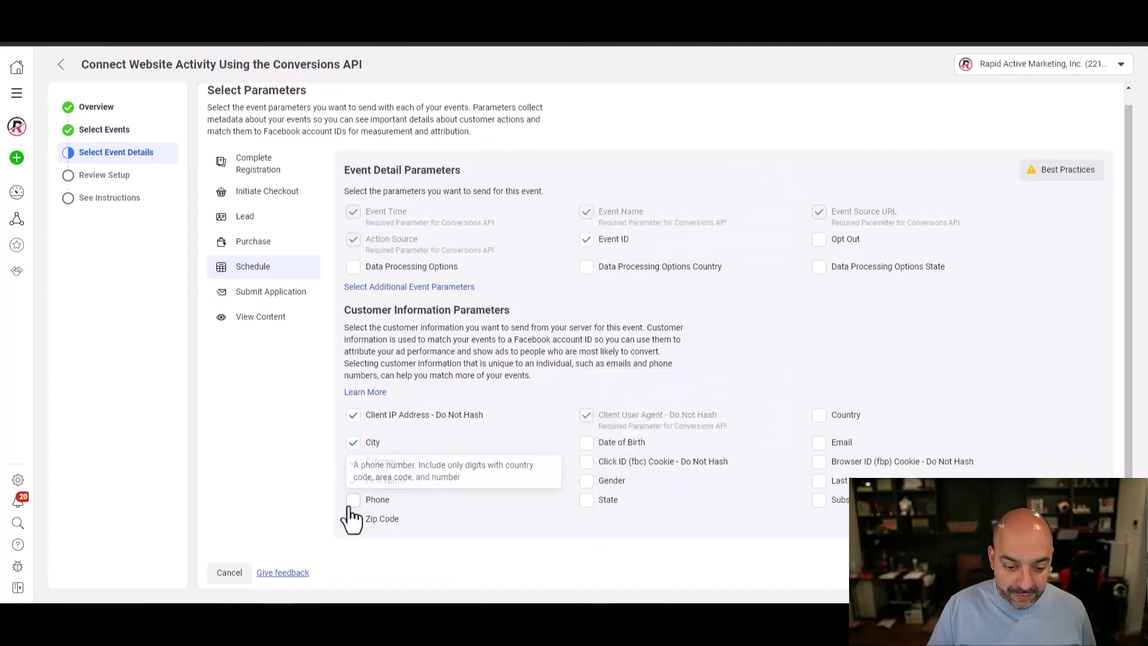
click(353, 518)
click(586, 500)
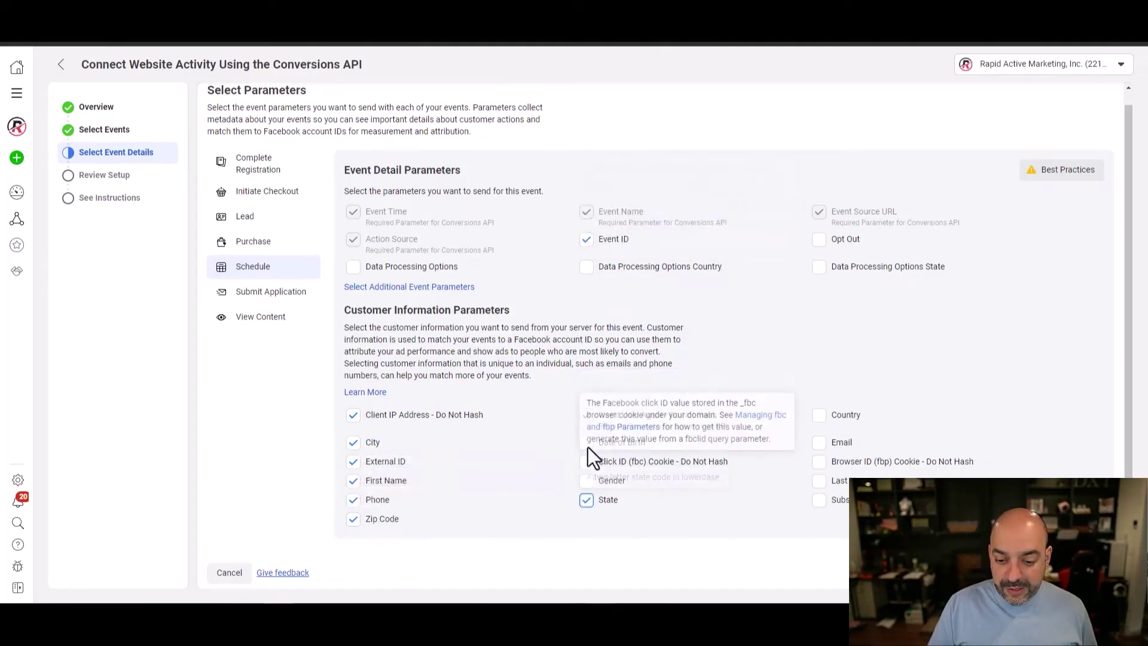
click(586, 480)
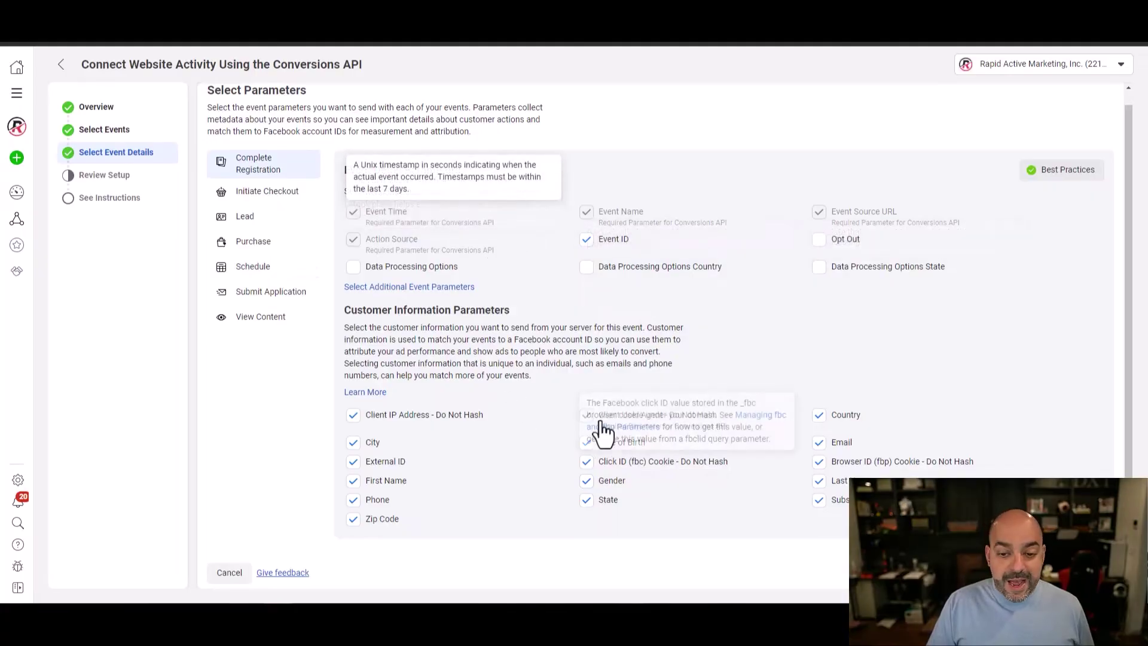
Step: Include the Event ID for the Initiate Checkout event and check the parameters selected for the remaining events
click(239, 216)
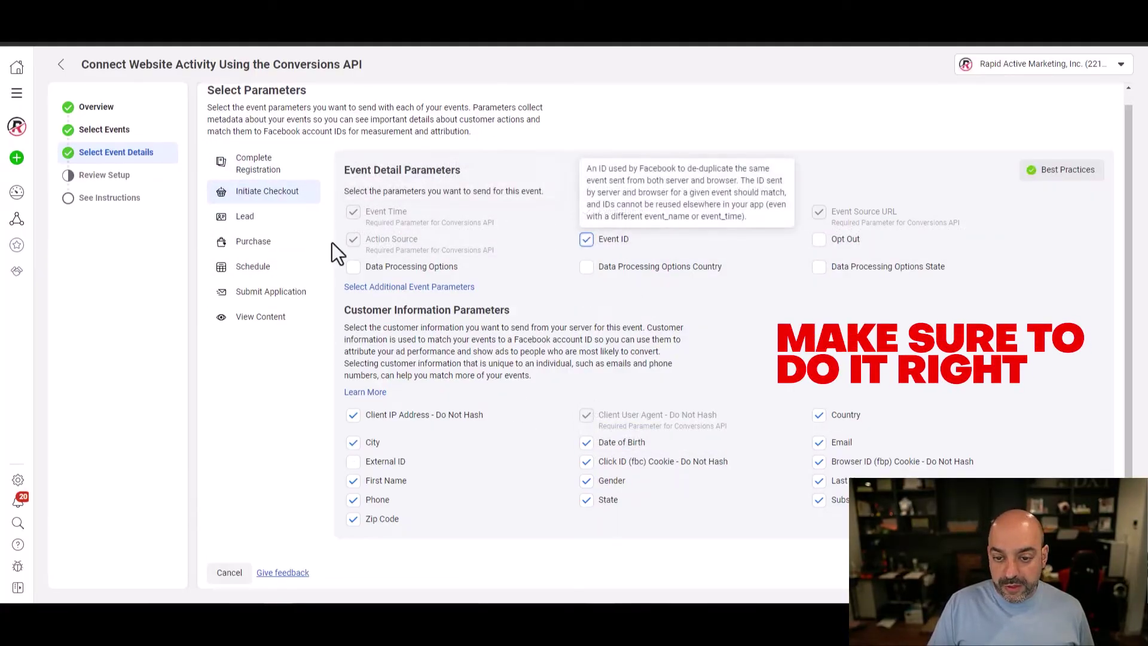
click(252, 250)
click(248, 293)
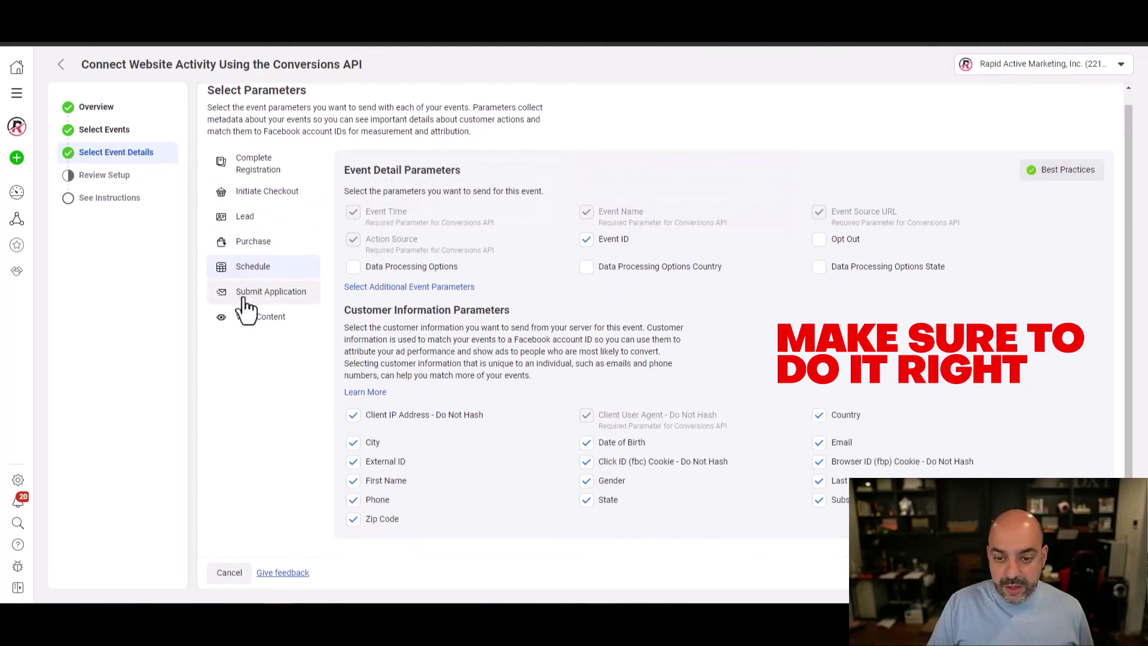
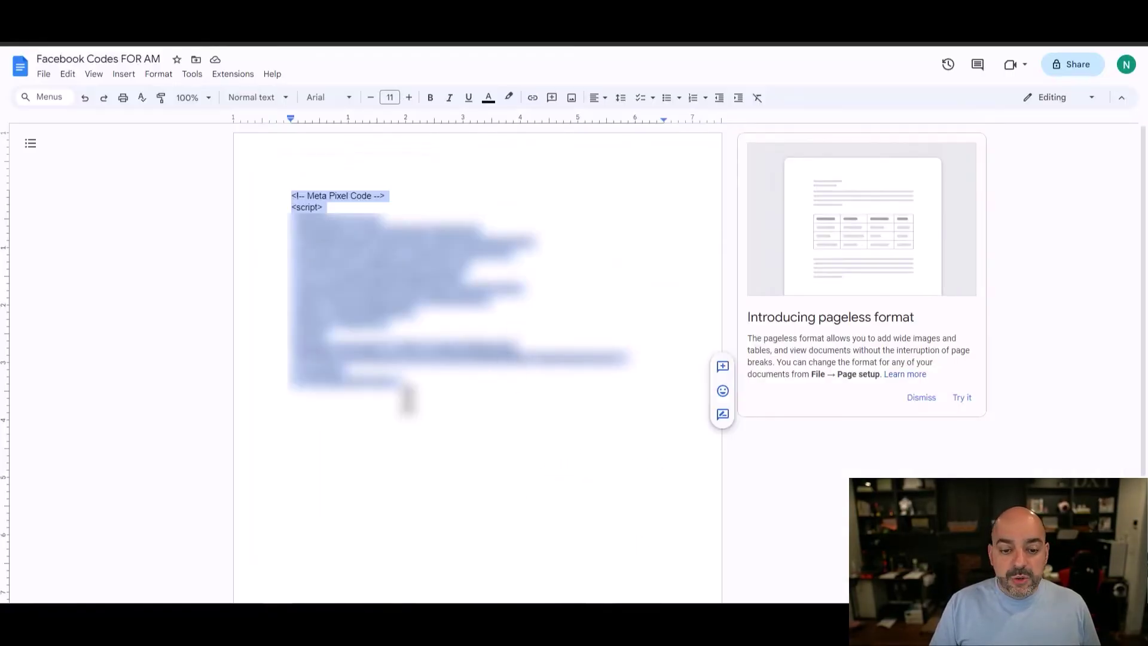
Step: Switch to the Facebook Codes FOR AM document and paste the Conversions API access token below an "Access Token:" label under the pixel code
click(407, 400)
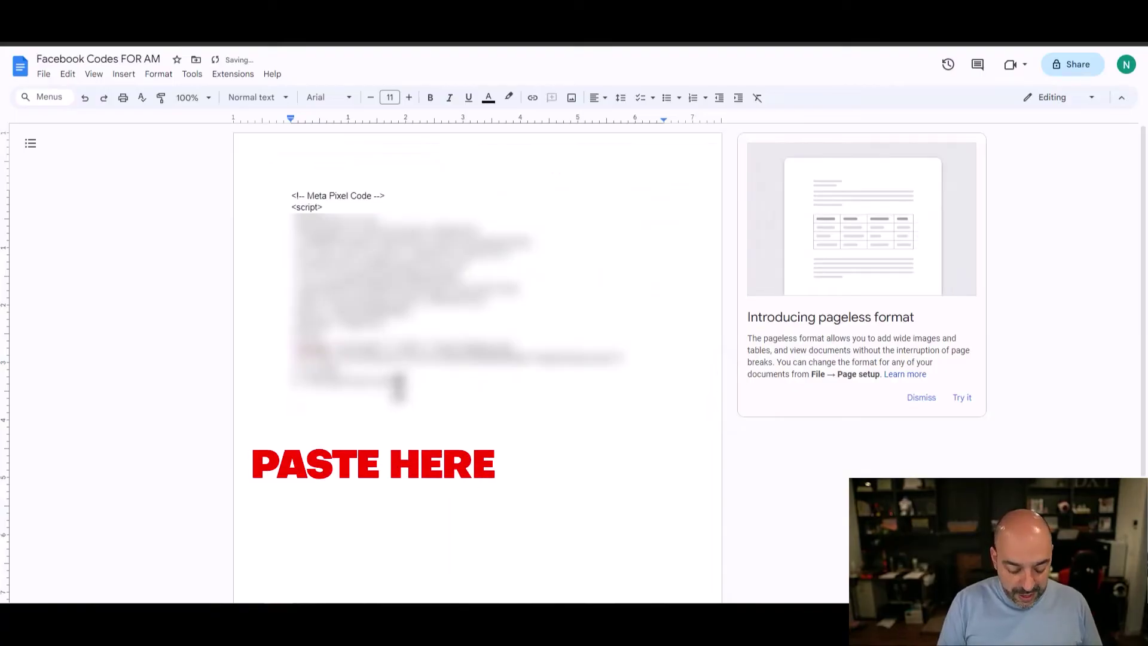
text(Access Token:)
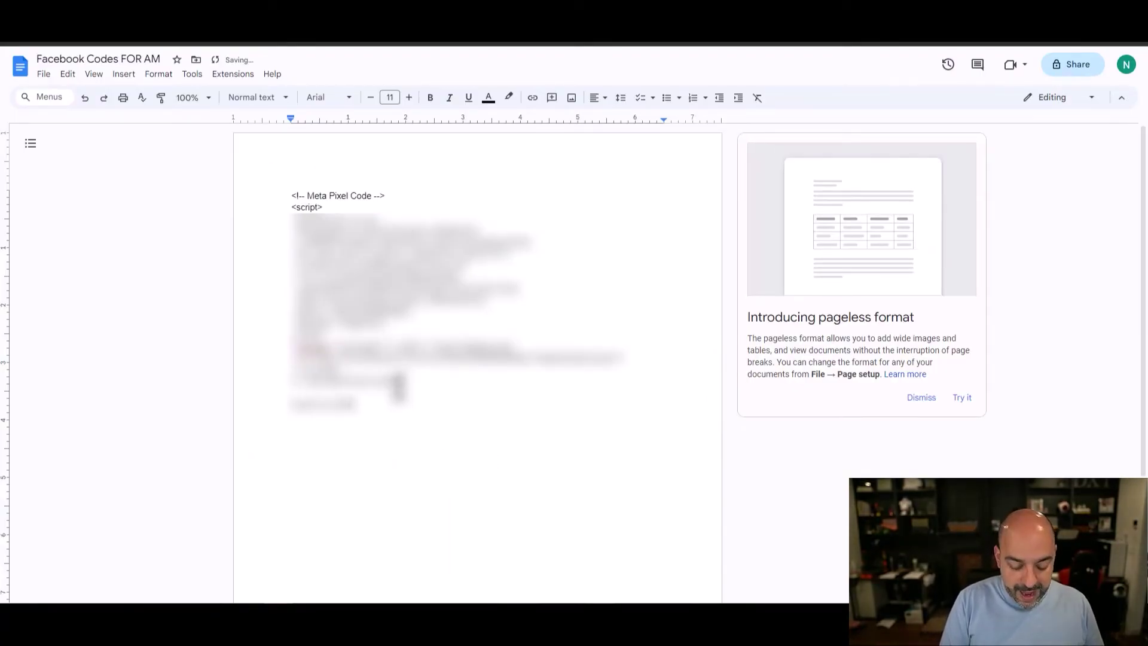
key(ctrl+v)
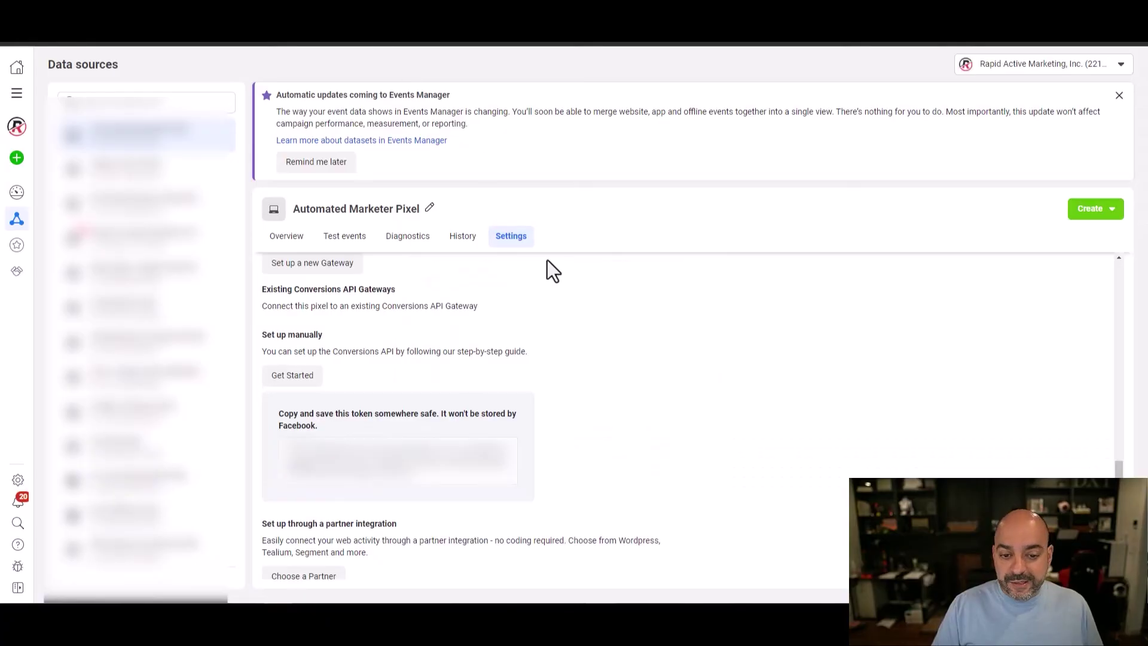
Step: Copy the pixel ID from the Automated Marketer Pixel's settings and paste it into the Facebook Codes FOR AM document below the access token
scroll(721, 281, up, 10)
click(306, 239)
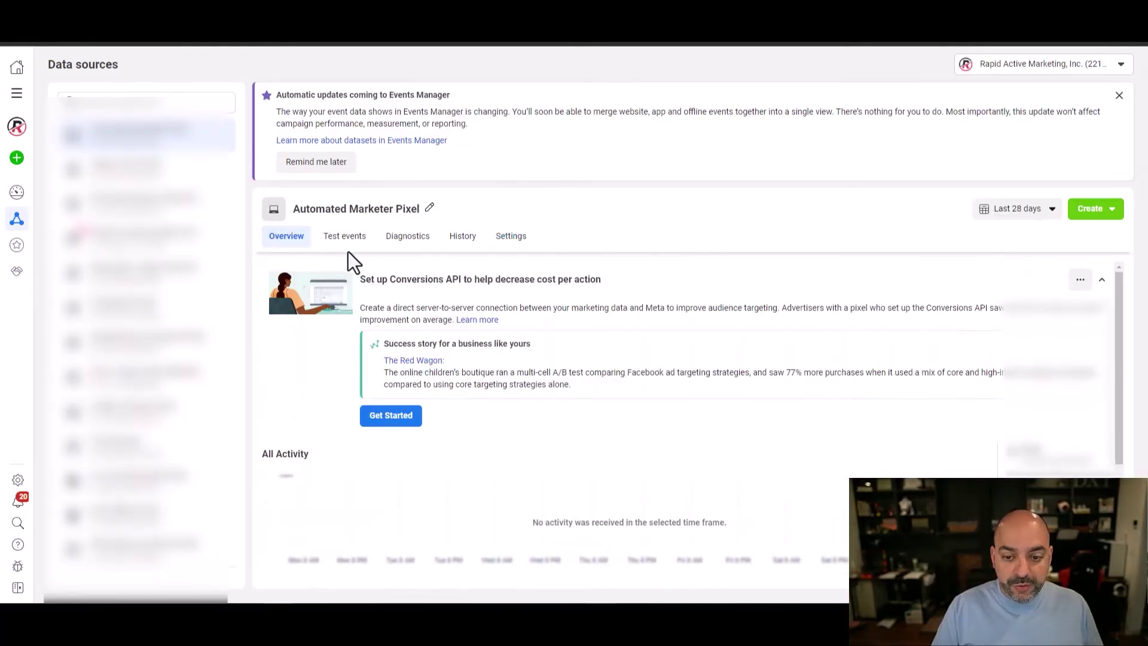
click(513, 238)
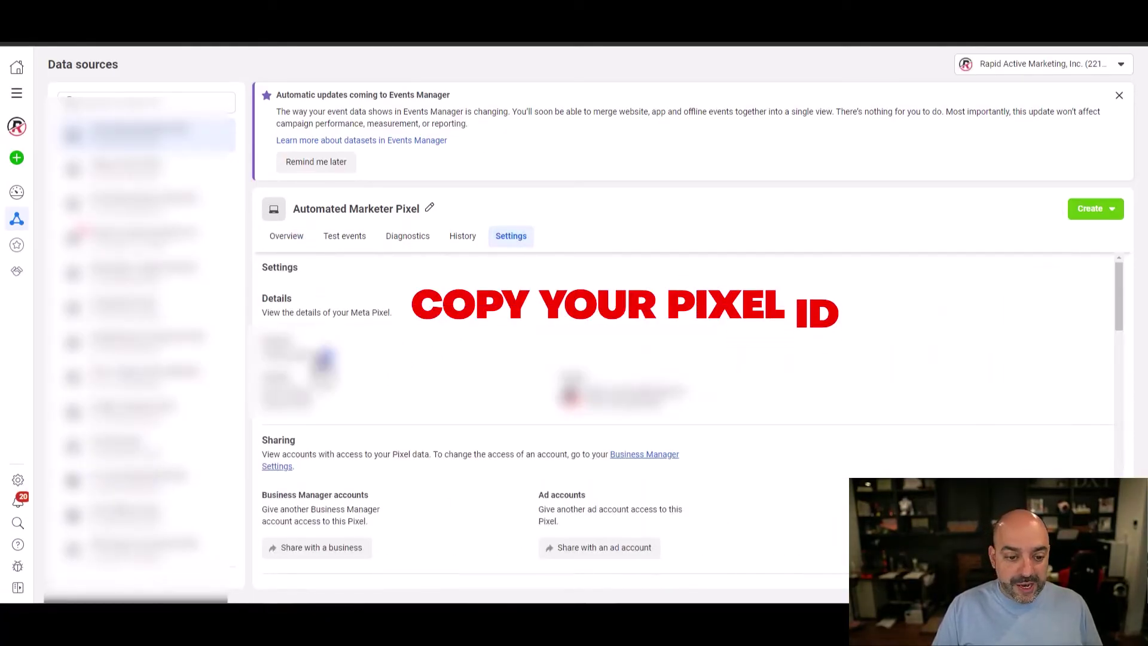
right_click(298, 362)
click(326, 376)
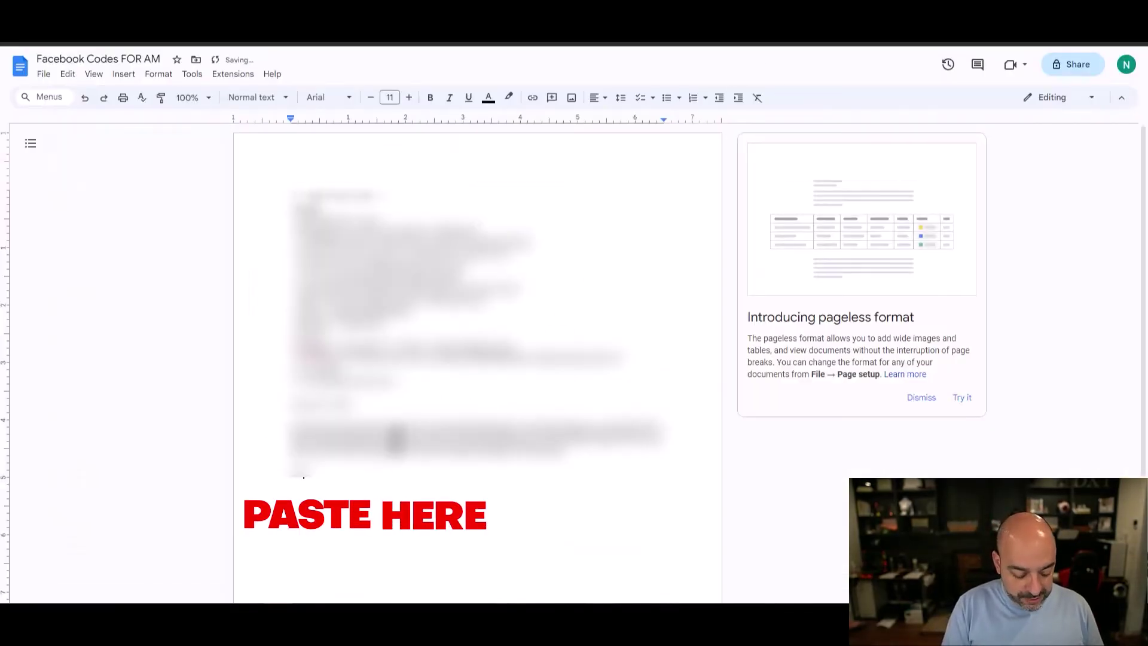
key(ctrl+v)
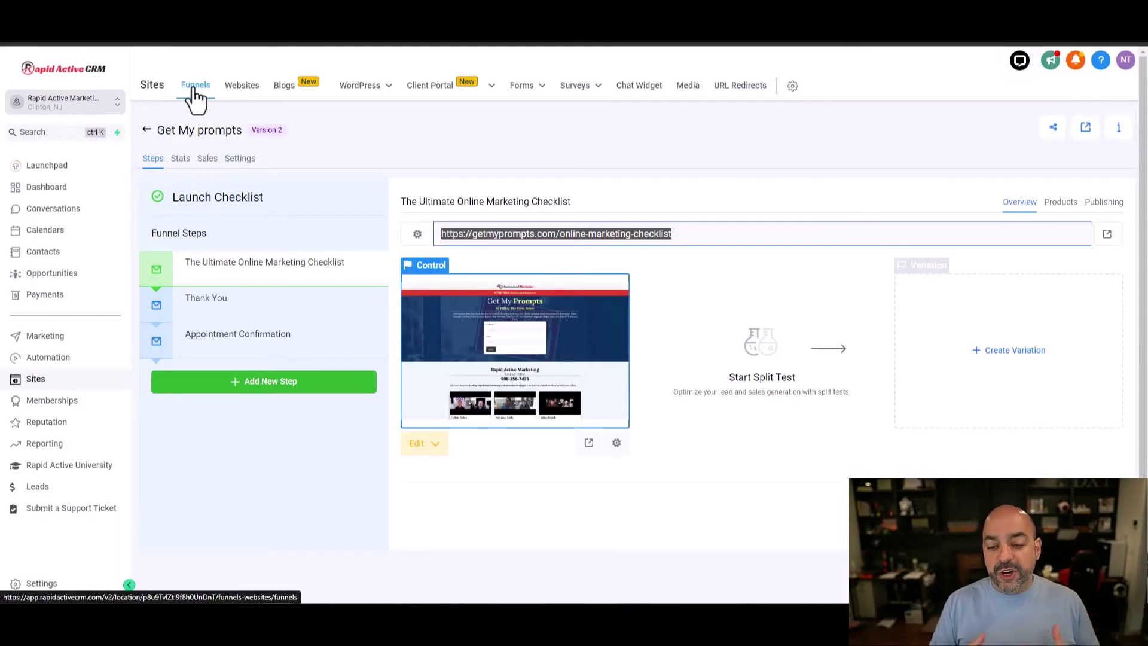
Step: In Rapid Active CRM, check the Get My prompts funnel's head tracking code and create a workflow folder named Conversion API
click(239, 160)
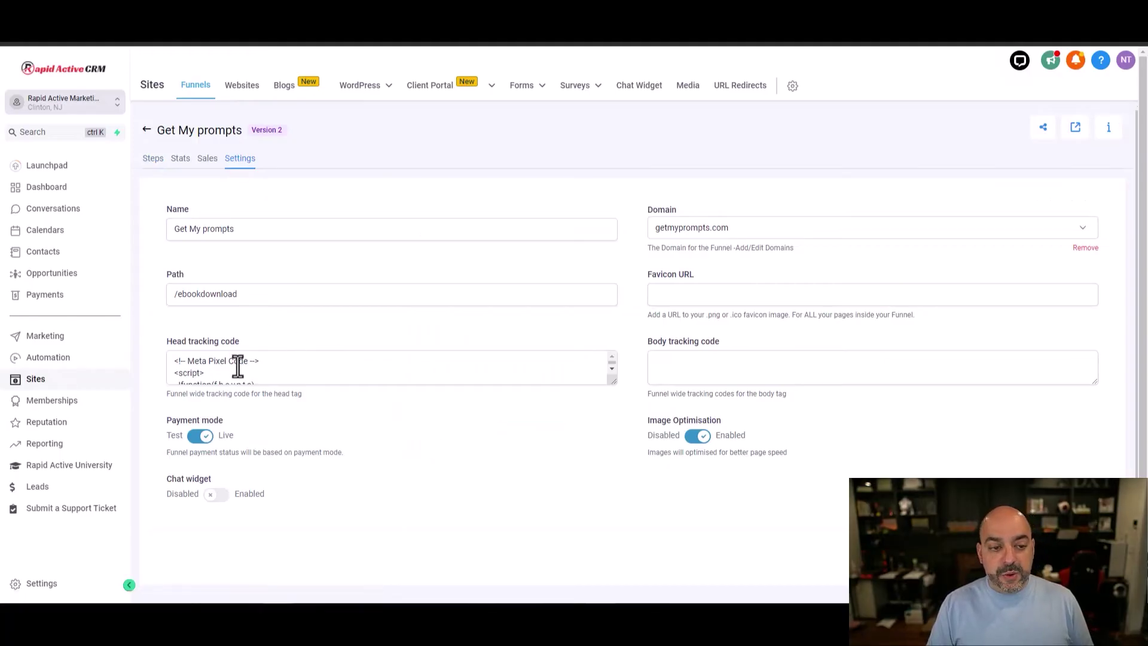
click(37, 359)
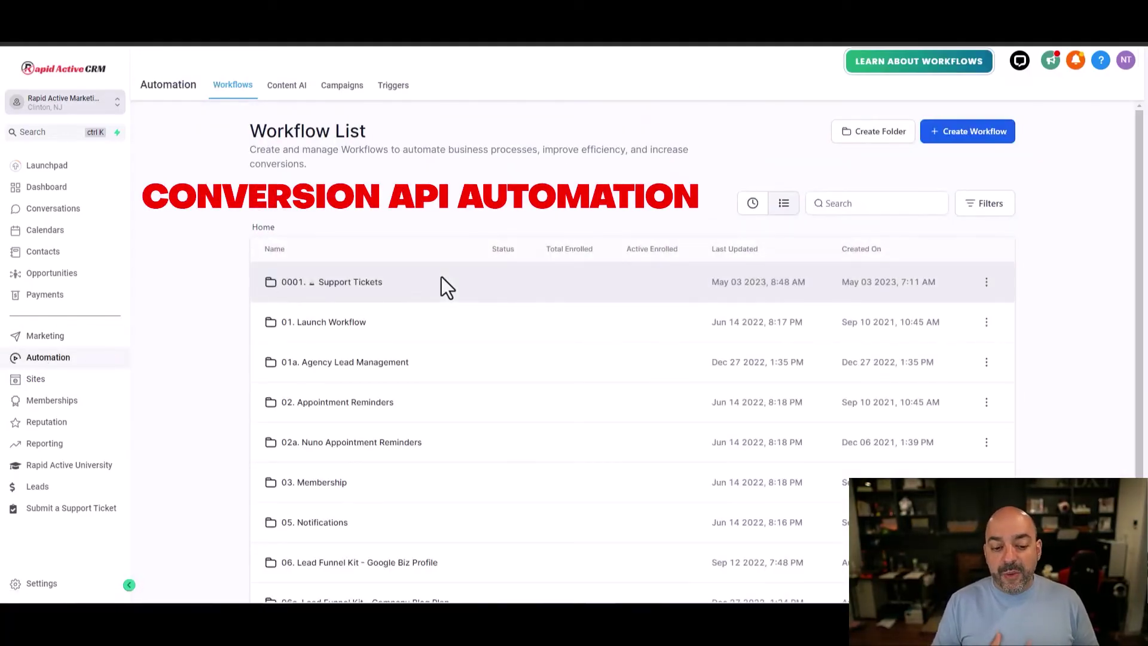
scroll(460, 295, down, 2)
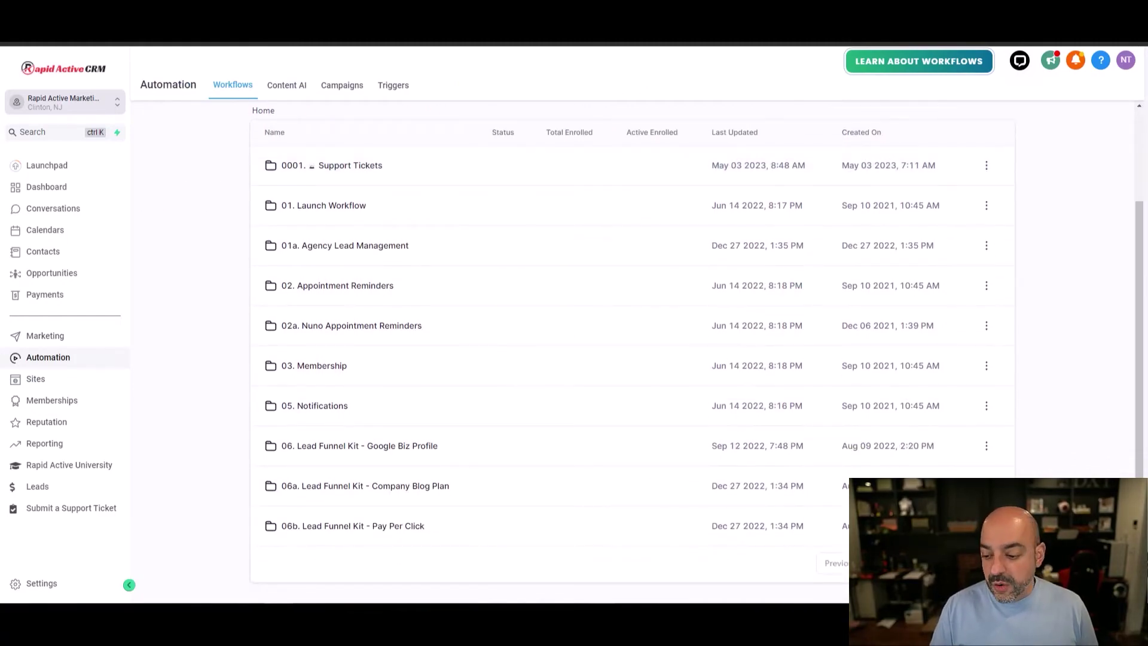
click(945, 562)
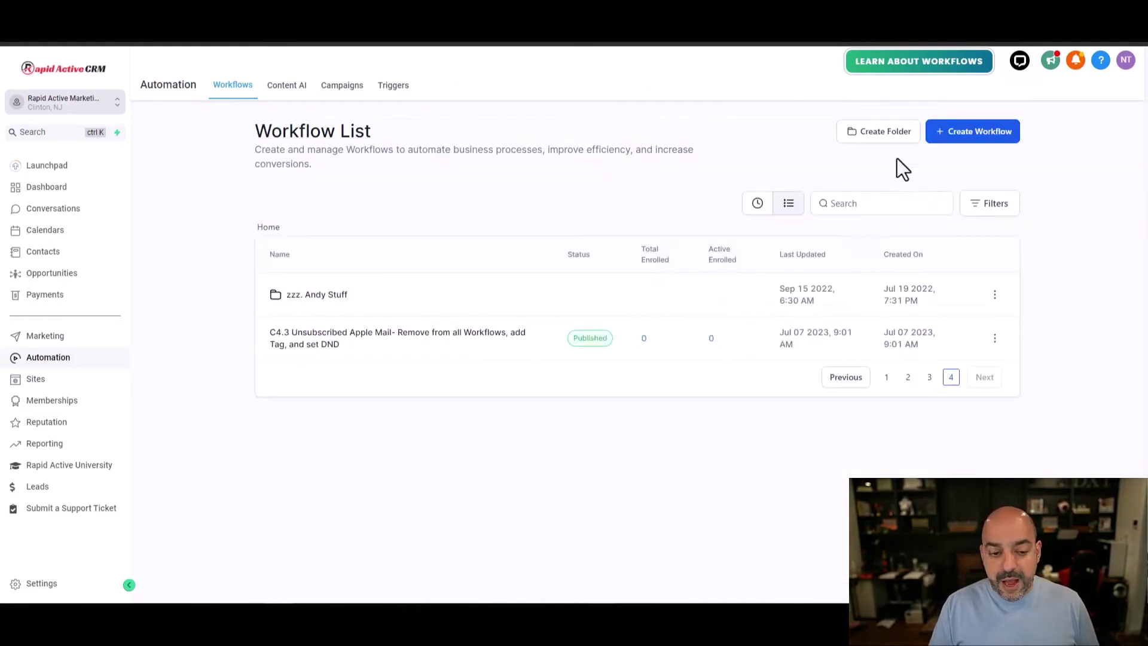
click(897, 135)
click(631, 364)
text(C)
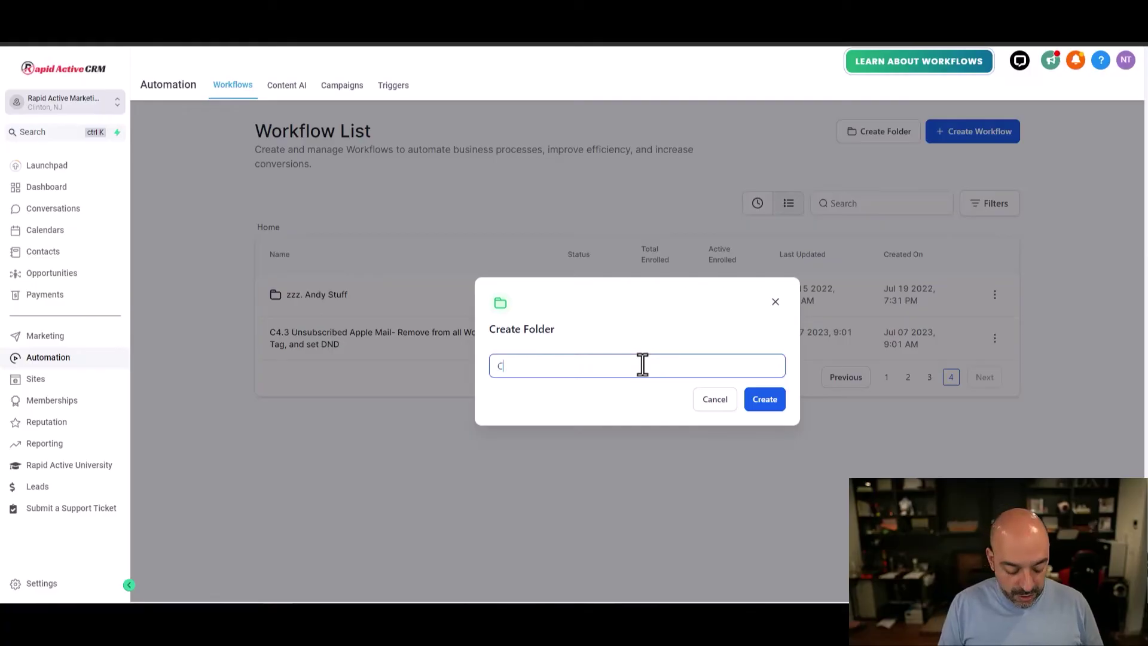
text(onversion API)
key(Return)
Step: Open the Conversion API folder and create a new workflow from scratch in it
click(309, 492)
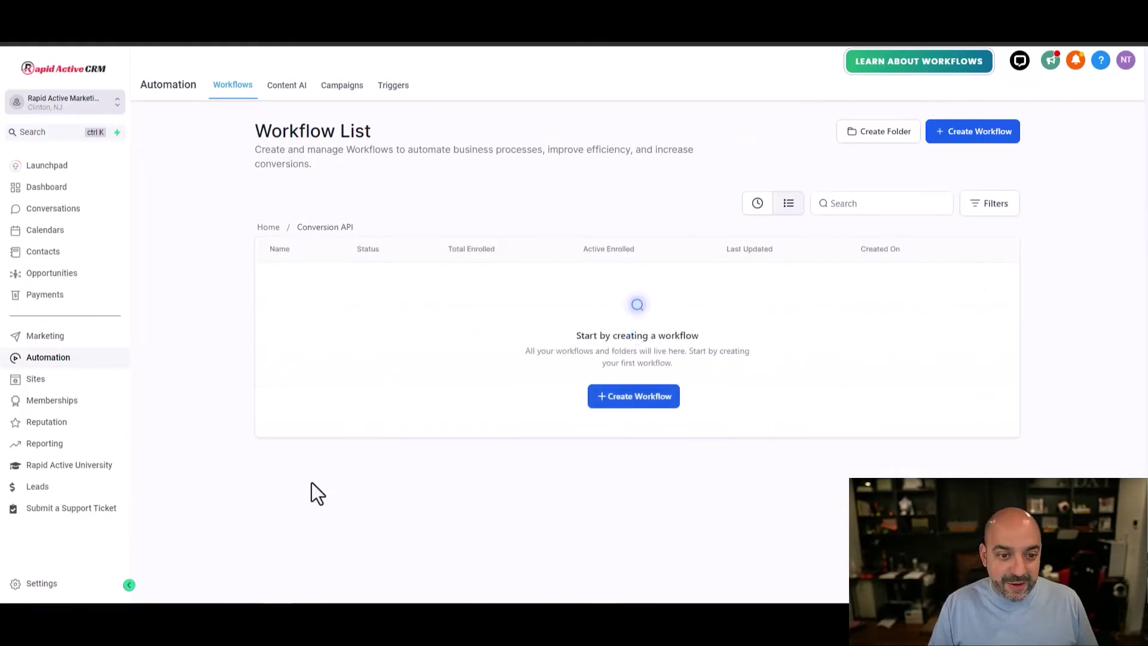
click(620, 403)
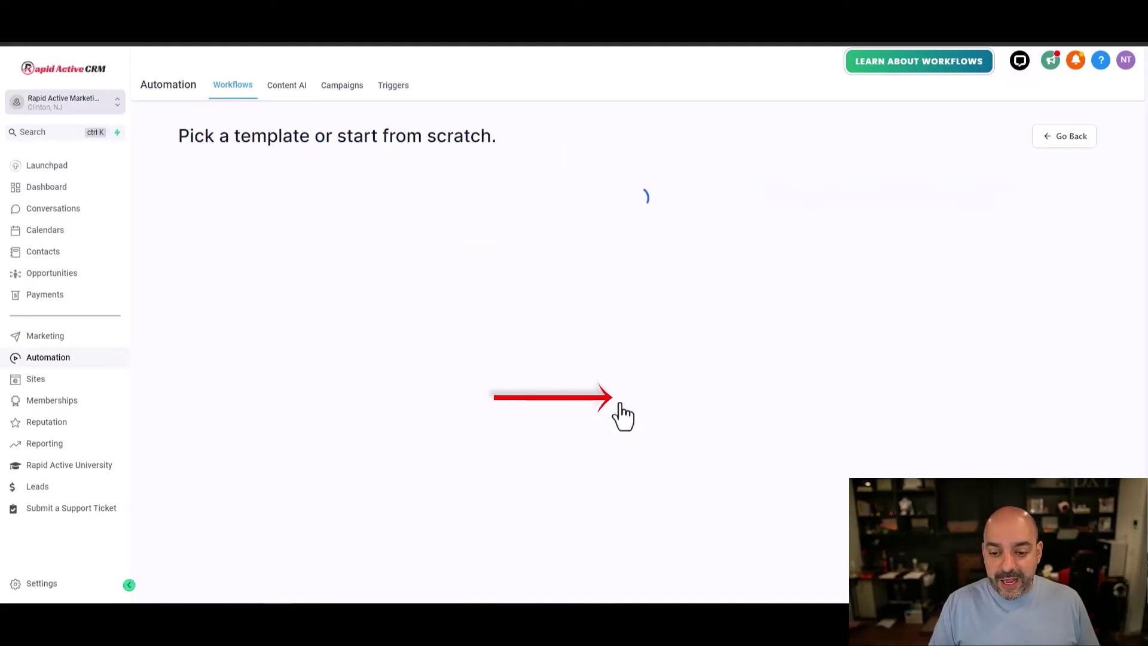
click(426, 308)
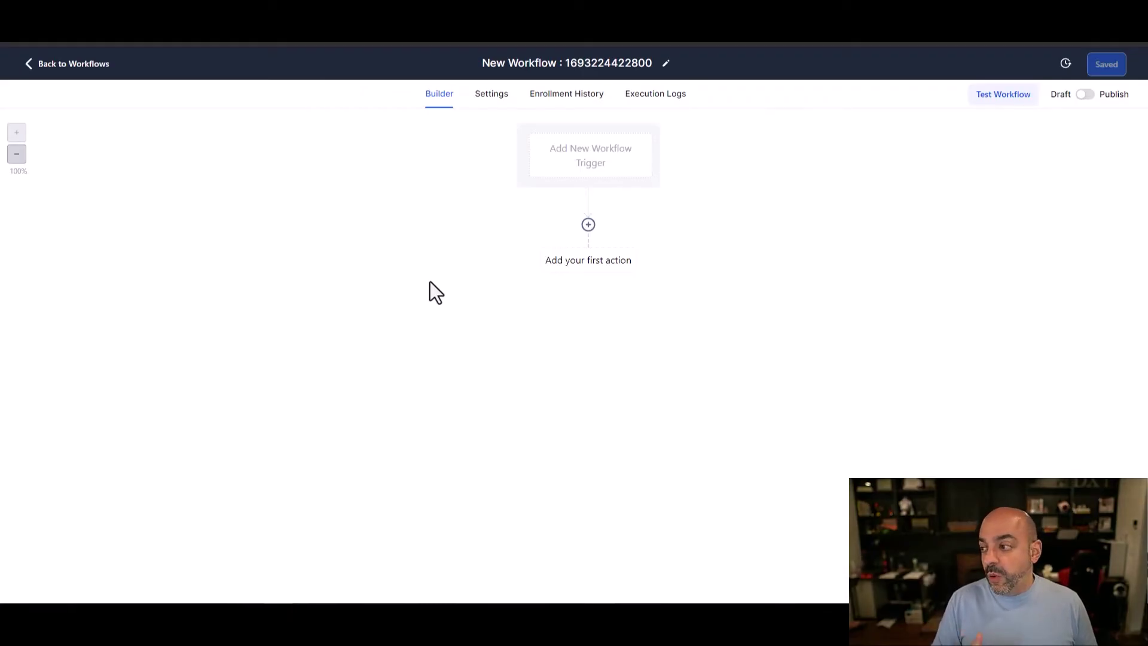
Step: Rename the new workflow as "01. CAPI - FORM Lead Conversions"
click(609, 63)
drag(651, 64, 459, 70)
text(01.)
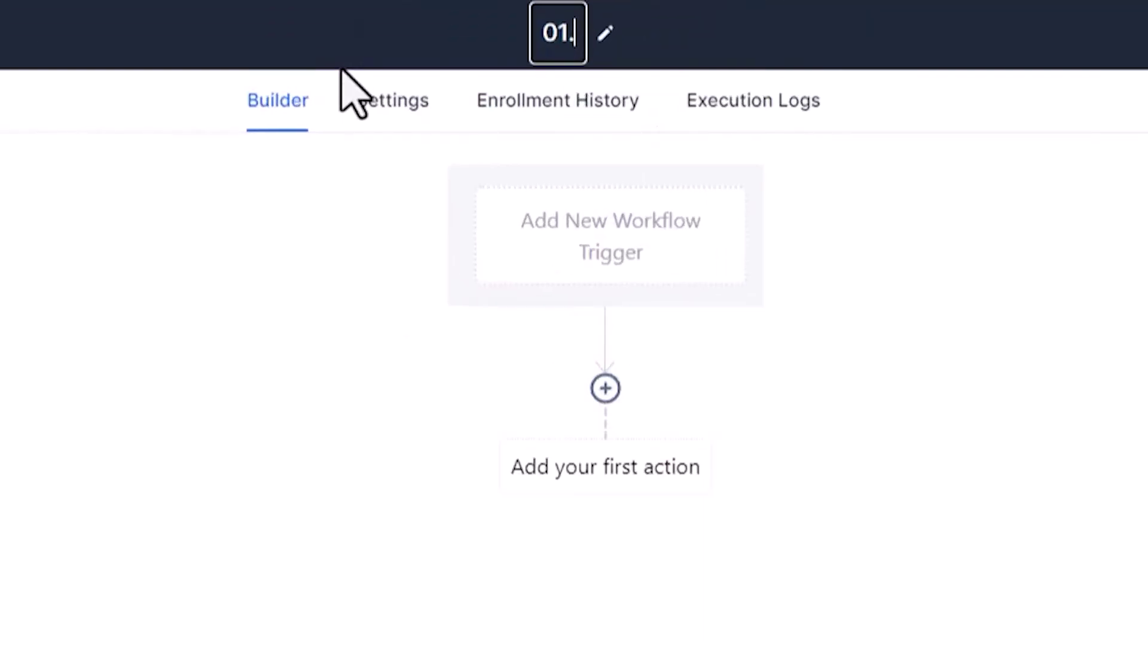
text( CAPI - Lead )
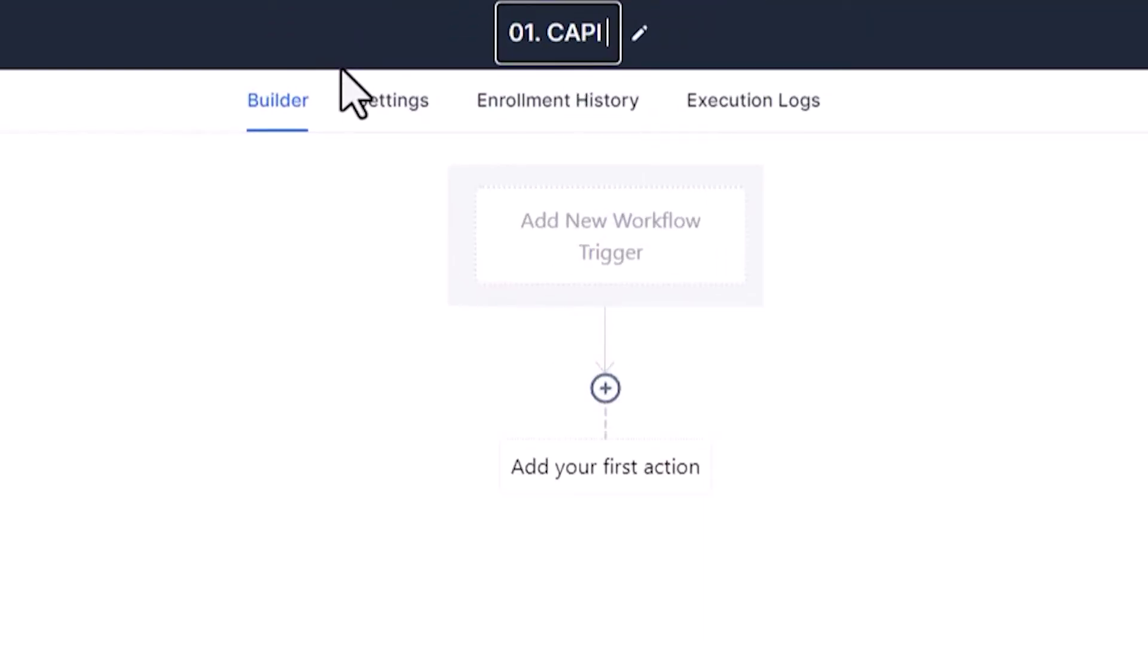
text(Conversions)
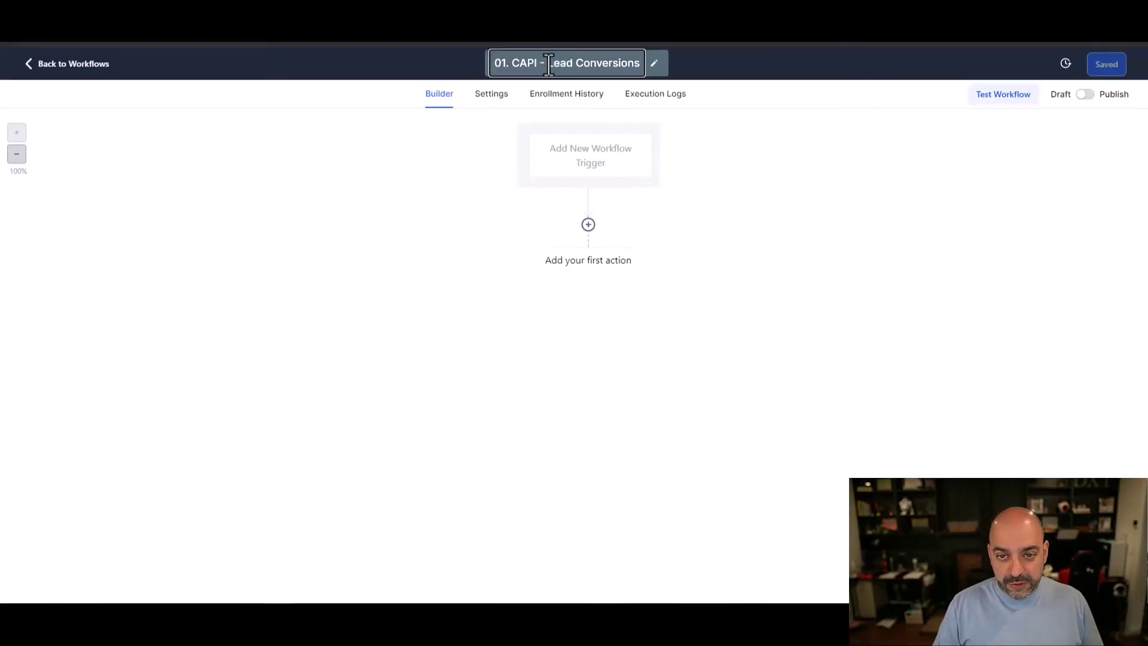
click(546, 63)
text(FORM)
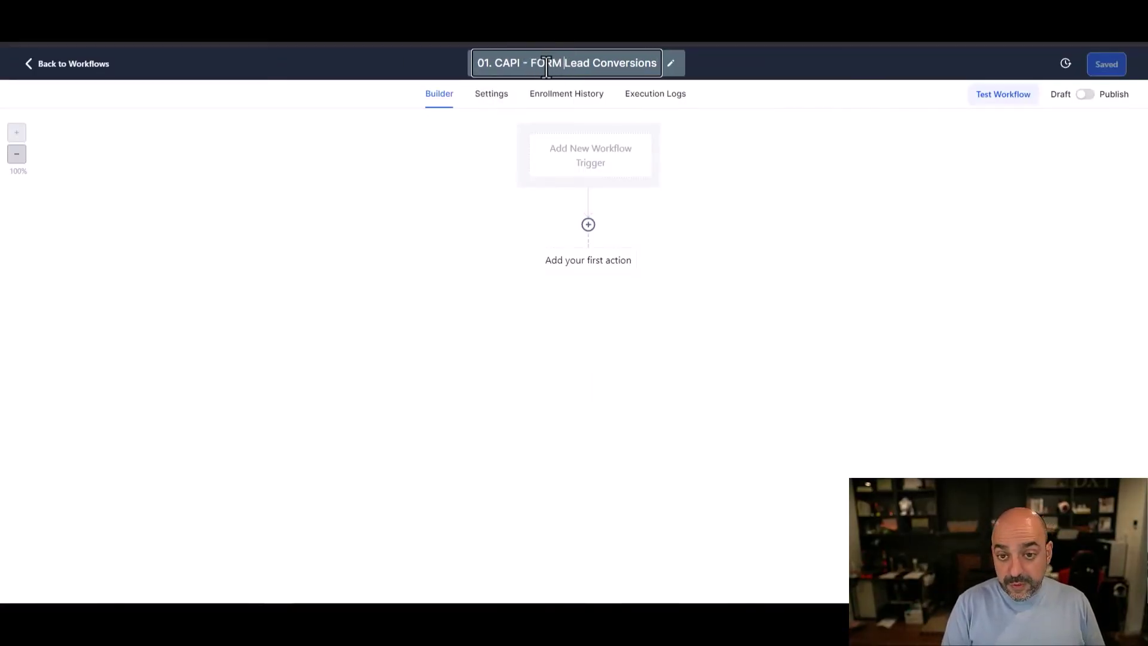
Step: Add a Form Submitted trigger to the workflow, filtered to the Get My Prompts form, and save it
click(615, 177)
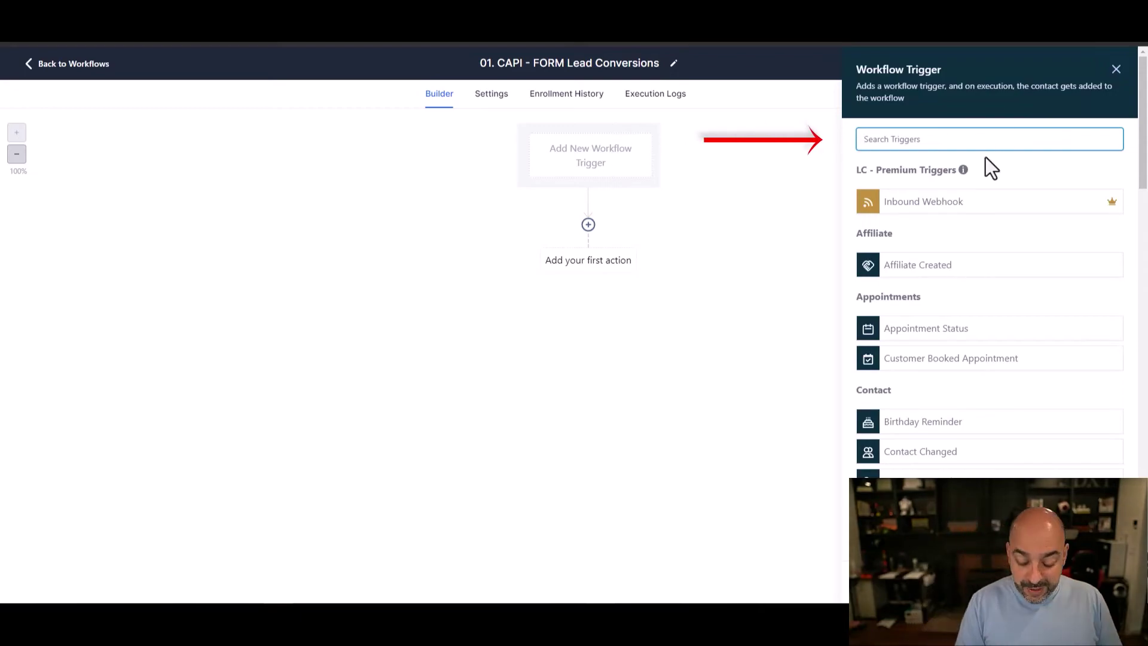
text(form)
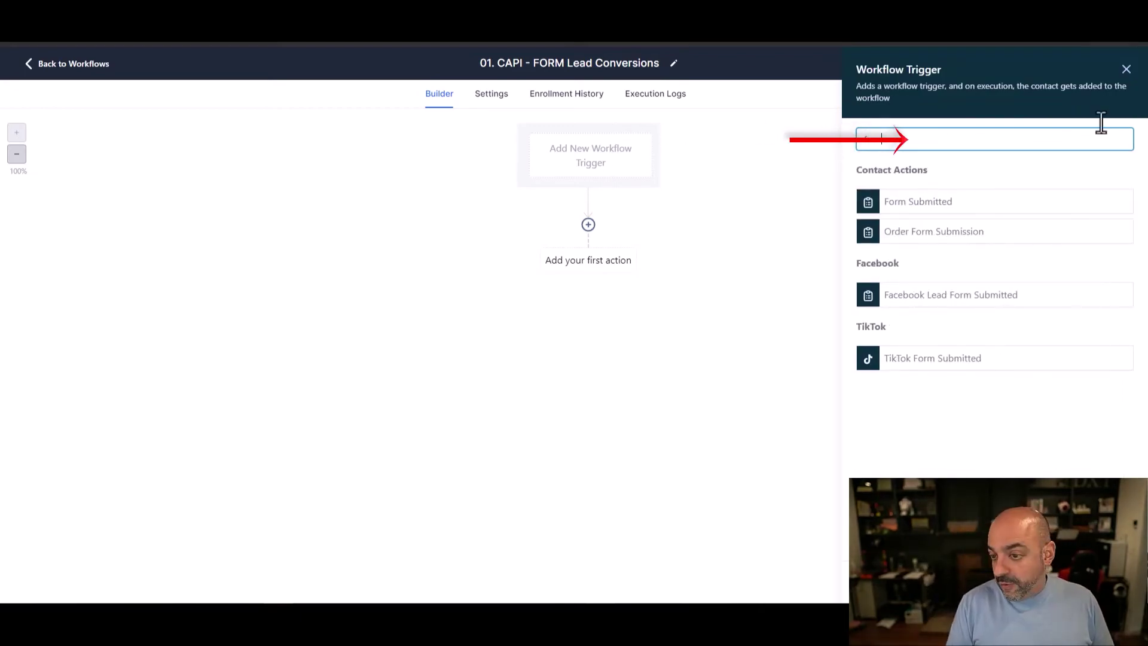
click(976, 204)
click(643, 263)
click(683, 277)
click(684, 350)
click(950, 272)
scroll(952, 350, down, 10)
scroll(969, 364, up, 3)
click(967, 359)
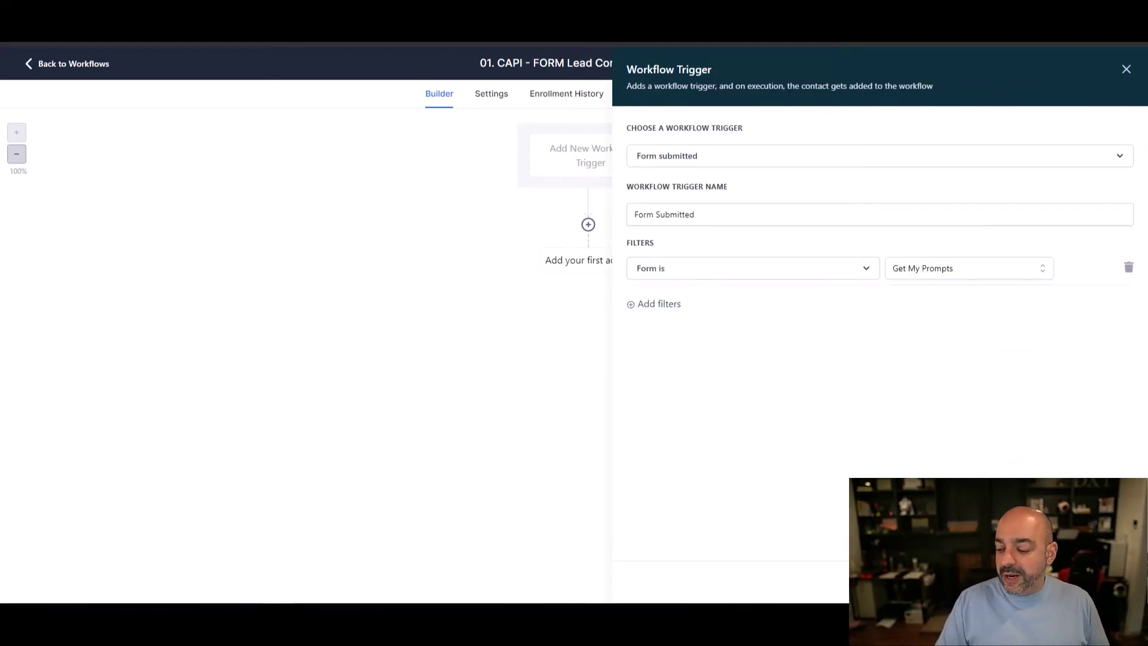
click(1100, 583)
click(601, 183)
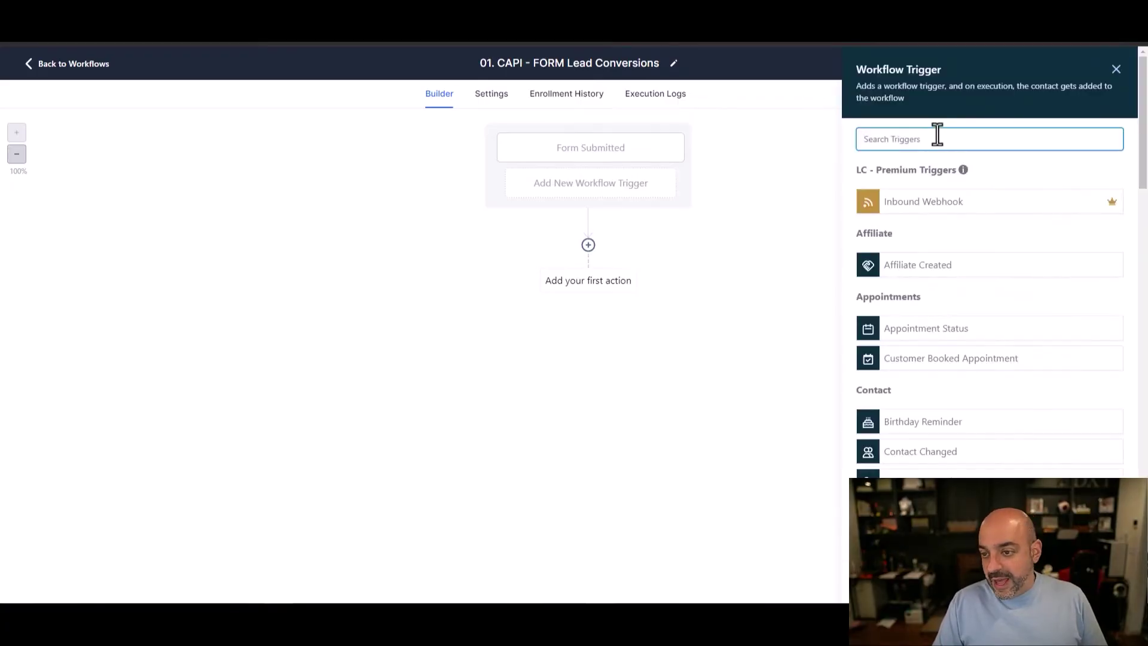
text(Form)
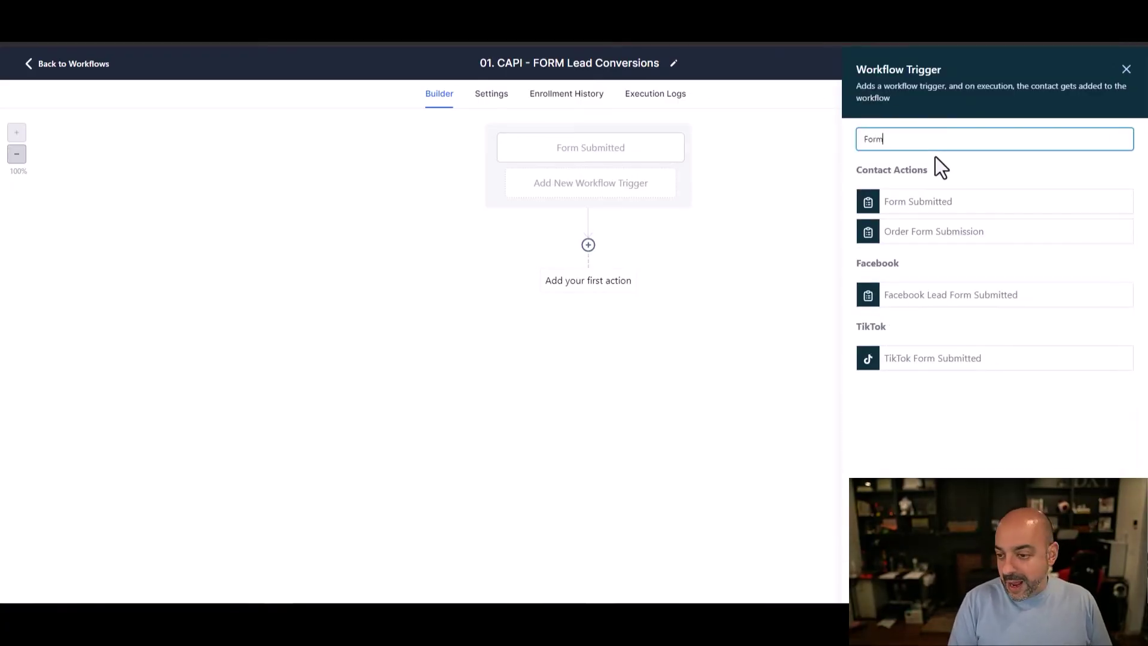
key(Escape)
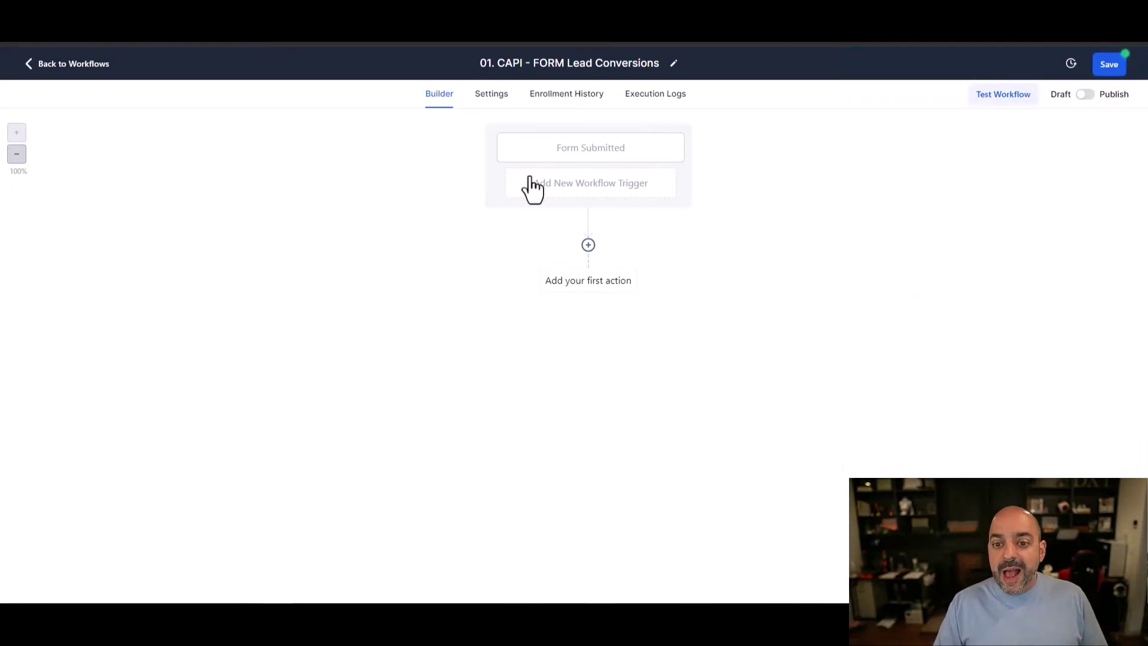
click(587, 196)
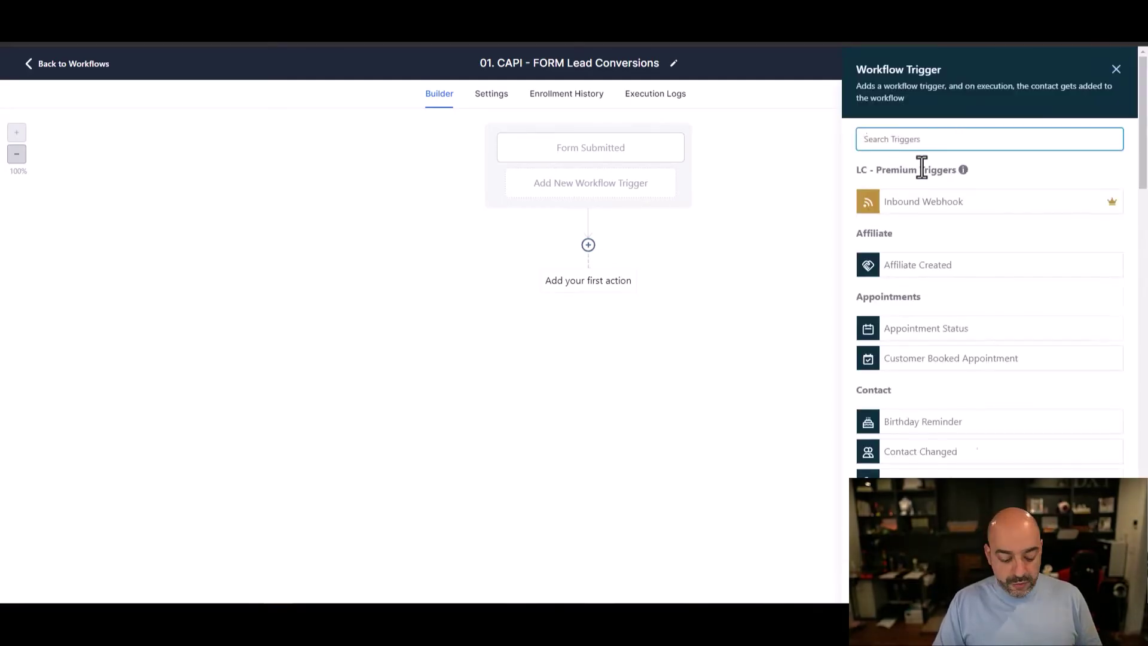
text(facebook)
click(972, 199)
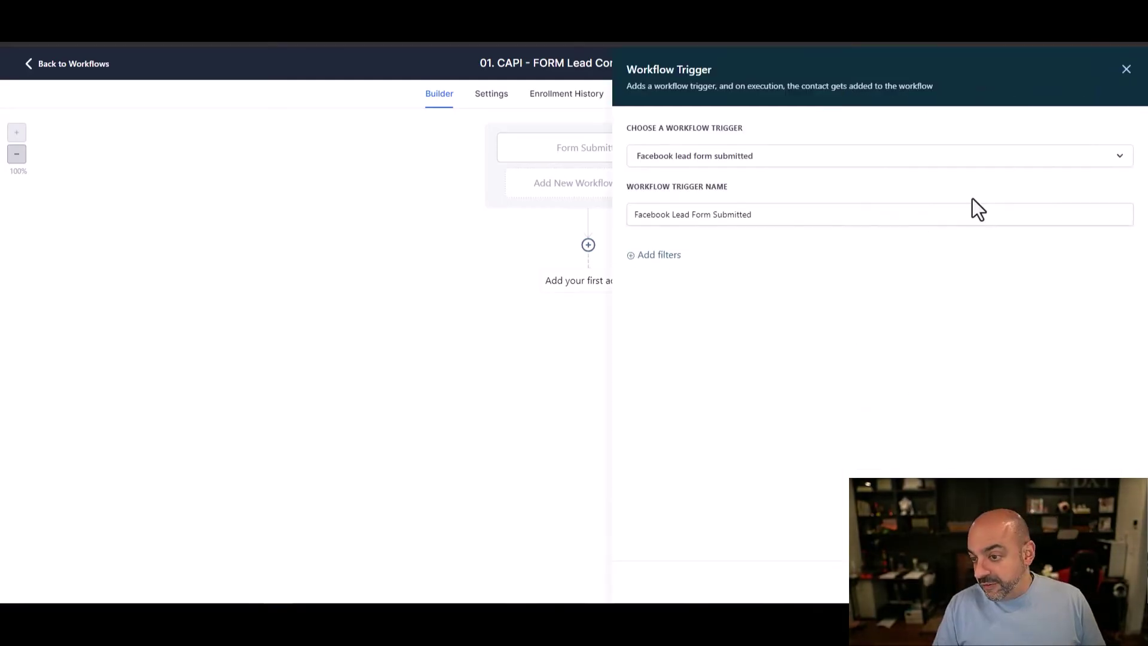
click(677, 271)
click(678, 351)
click(899, 272)
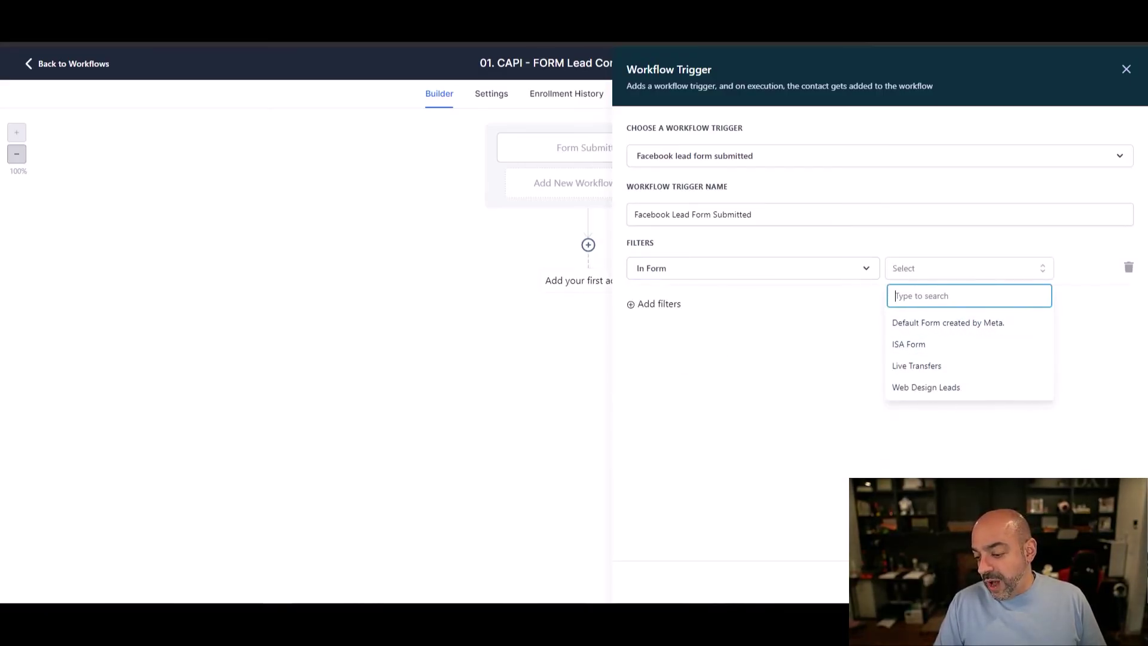
click(547, 256)
Step: Add a Facebook - Conversion API action after the Form Submitted trigger, keeping Funnel Event as the event type
click(588, 245)
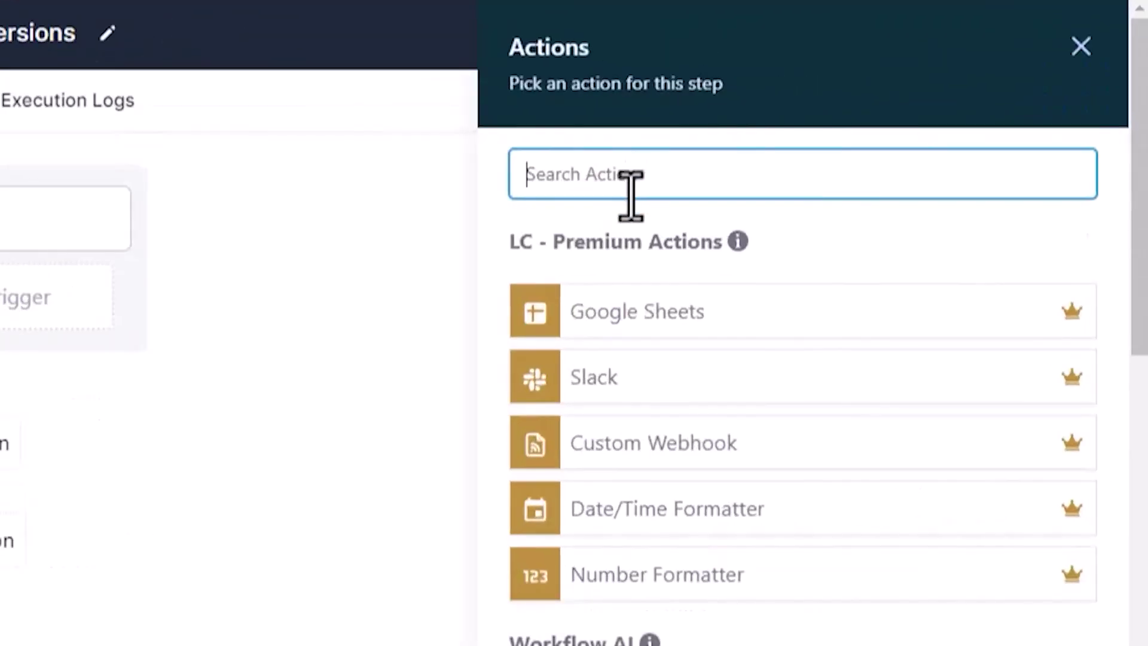
text(faceb)
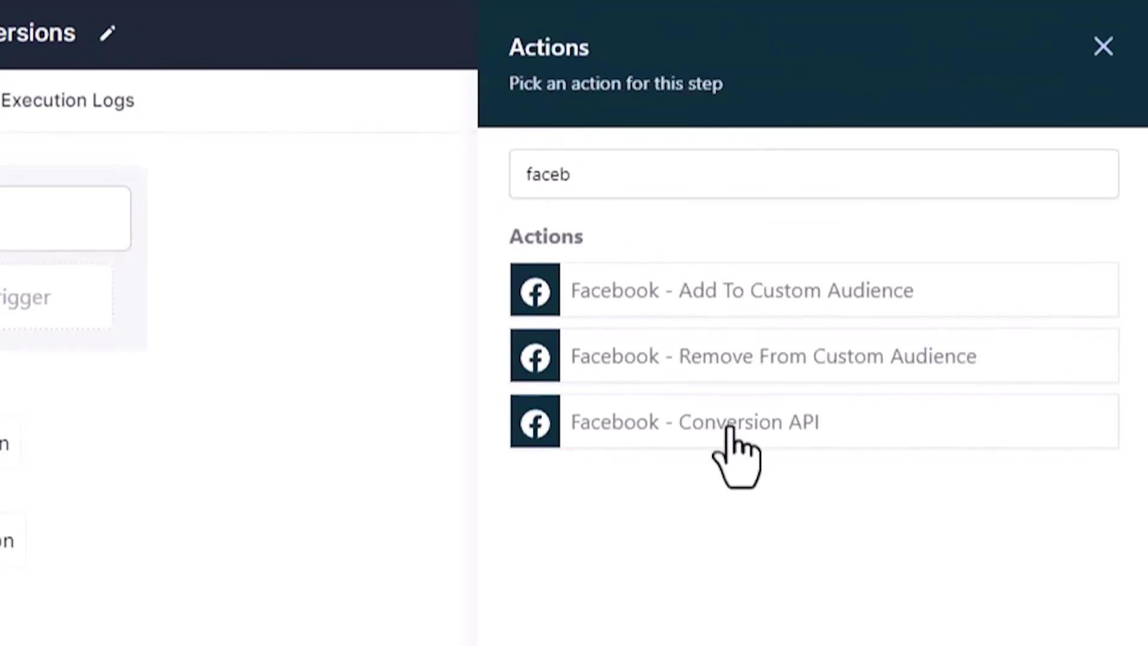
click(729, 425)
click(713, 374)
click(461, 379)
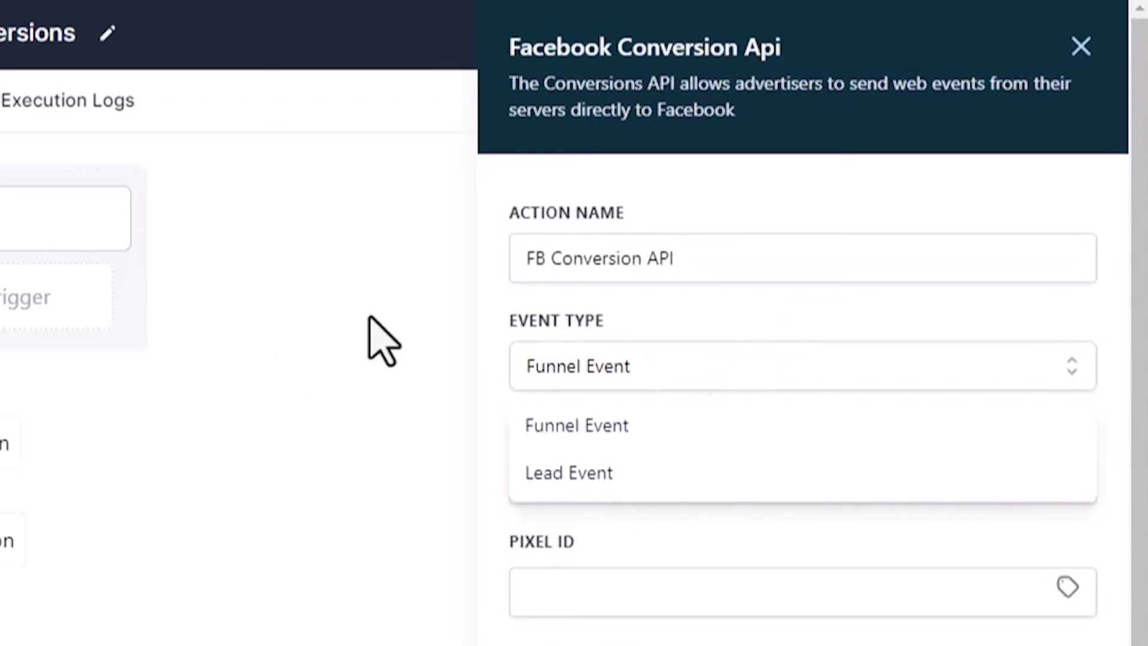
click(704, 370)
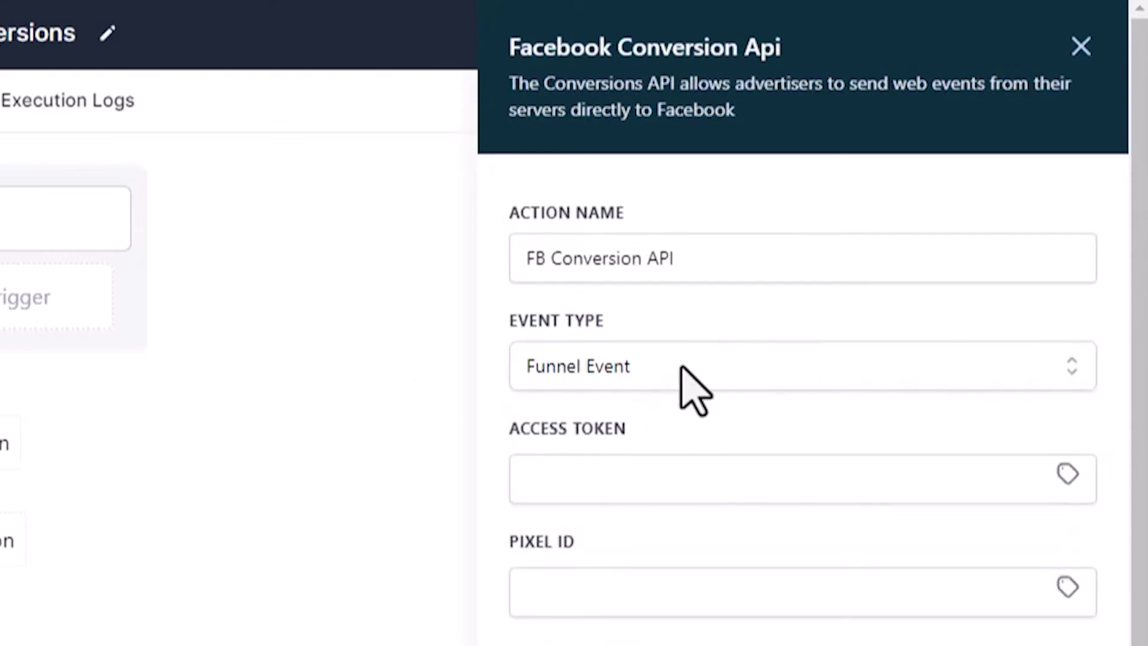
Step: Paste the access token and the pixel ID copied from the Facebook Codes document into the FB Conversion API action
click(610, 483)
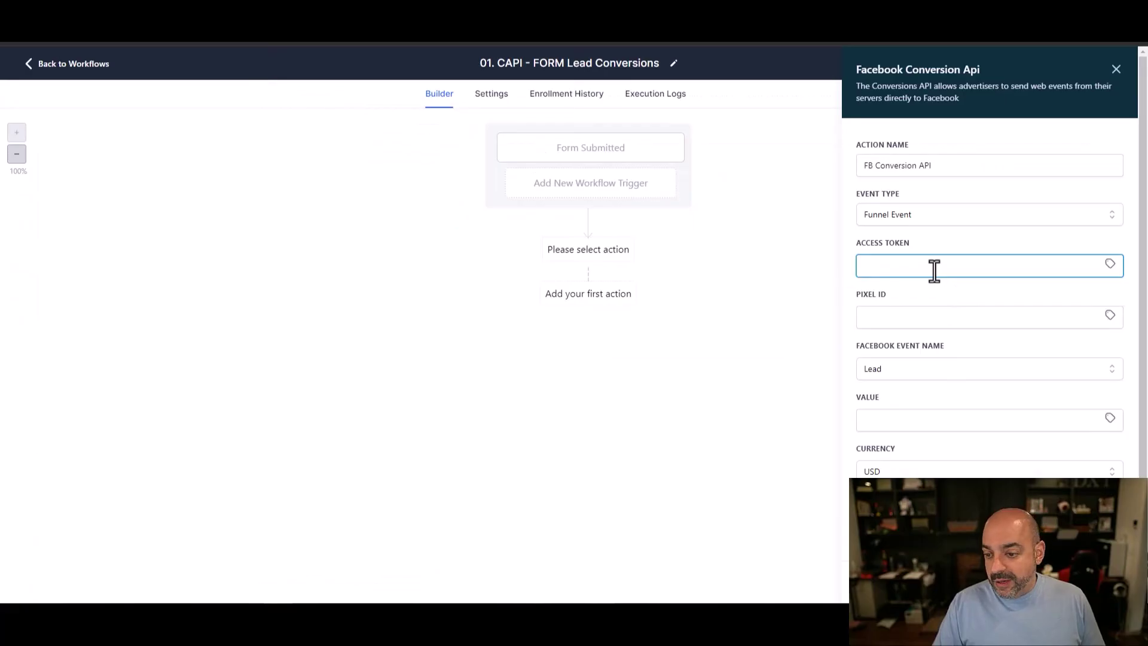
key(ctrl+v)
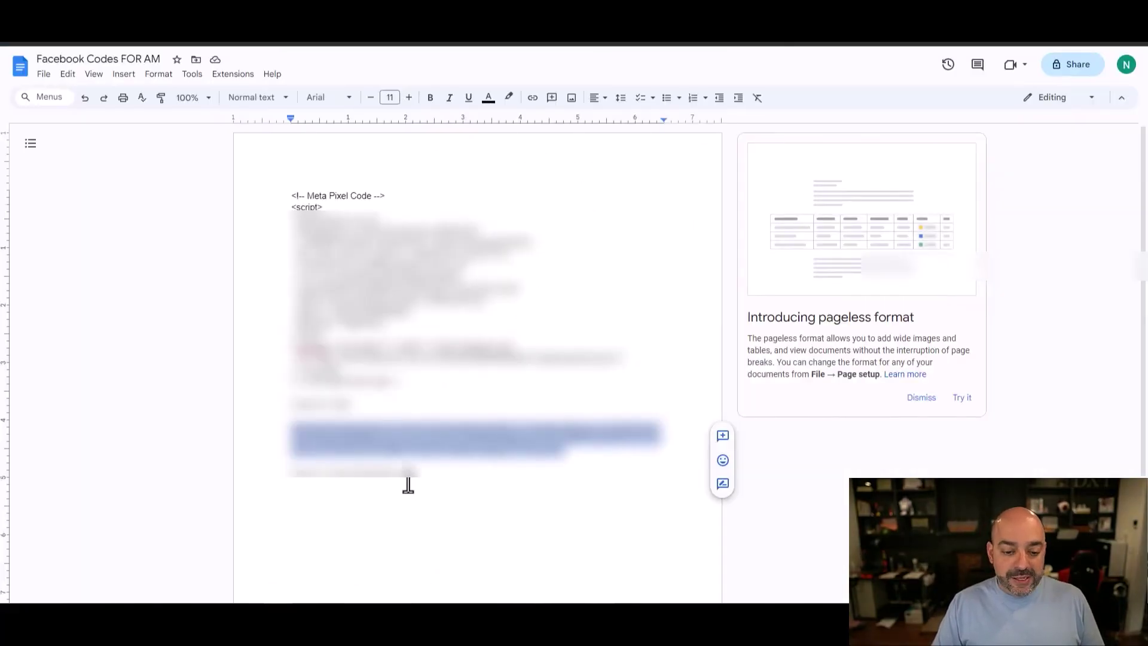
drag(408, 484, 328, 479)
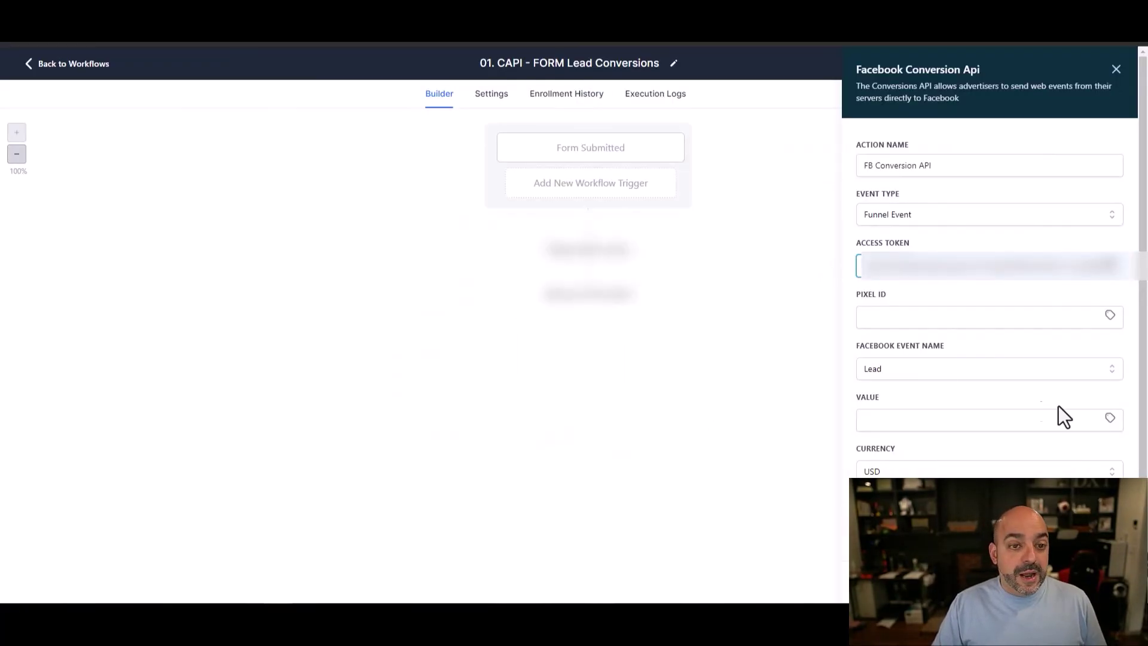
click(930, 316)
key(ctrl+v)
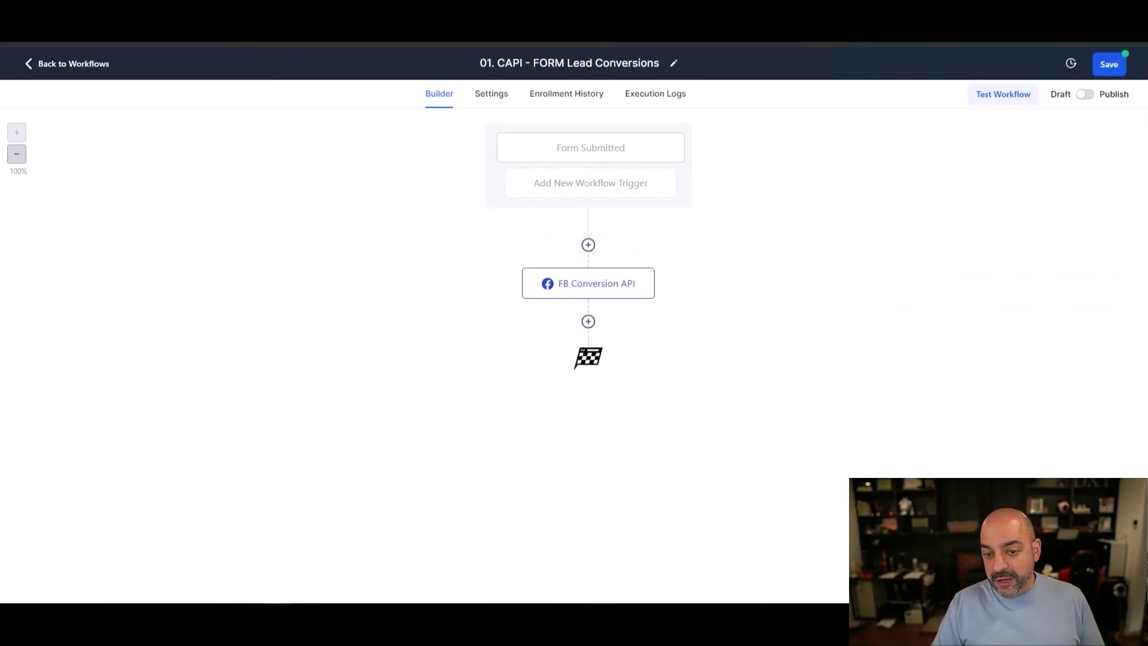
Step: Save the form lead workflow, switching it to published and back to draft
click(1107, 66)
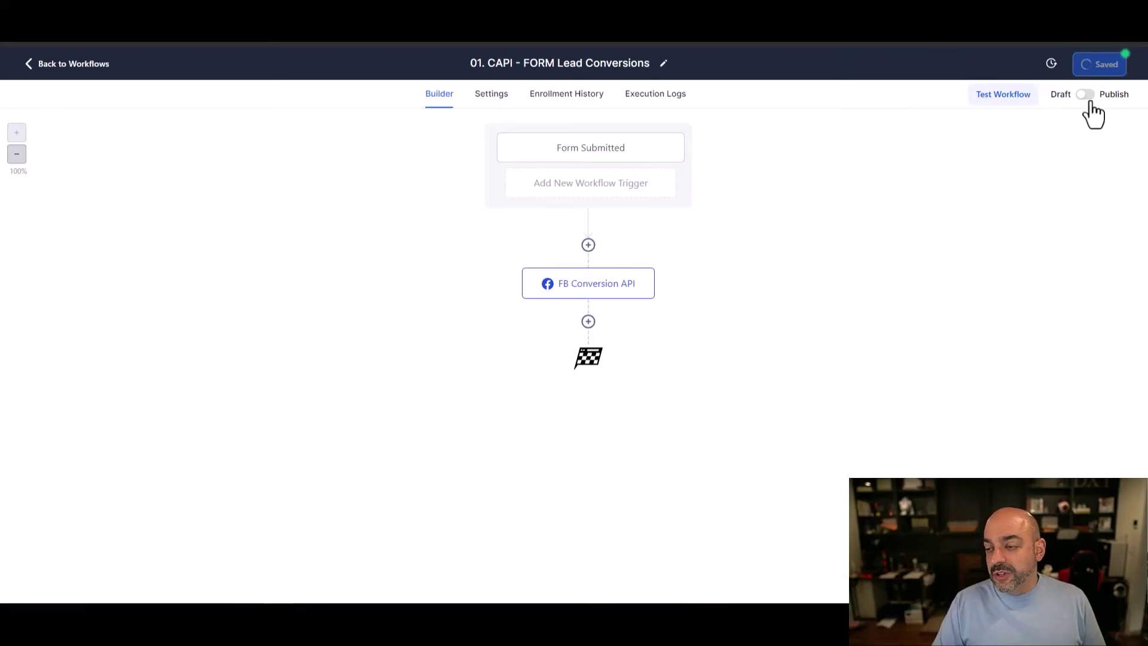
click(1085, 94)
click(1105, 64)
click(1083, 95)
click(1108, 64)
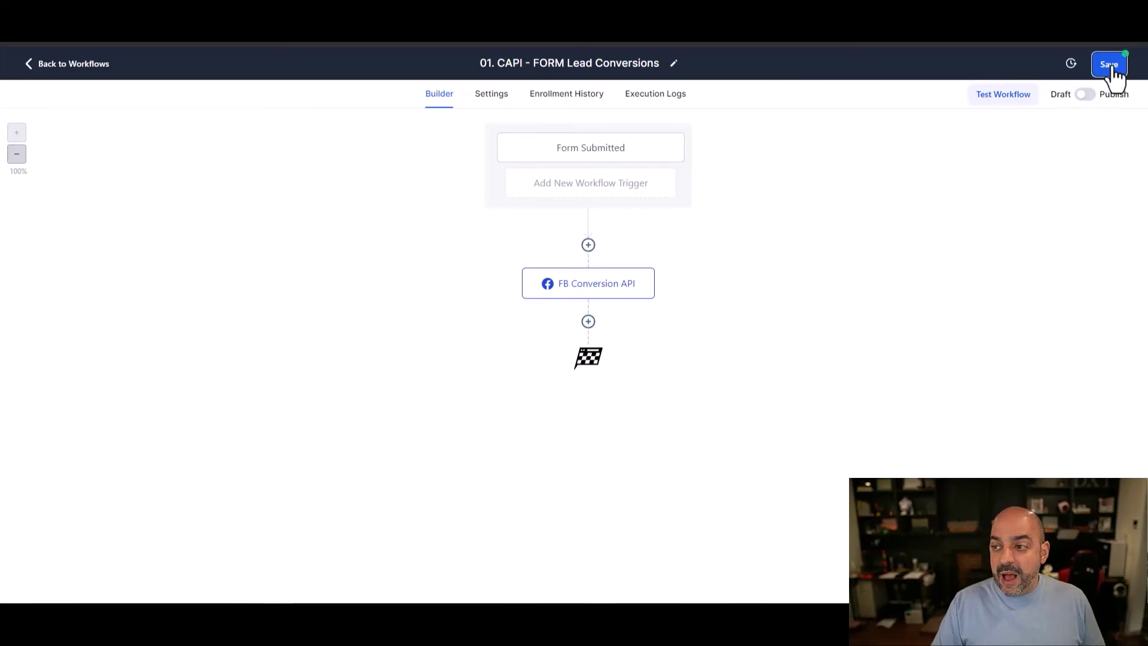
Step: Return to the Conversion API folder and create another workflow from scratch
click(88, 65)
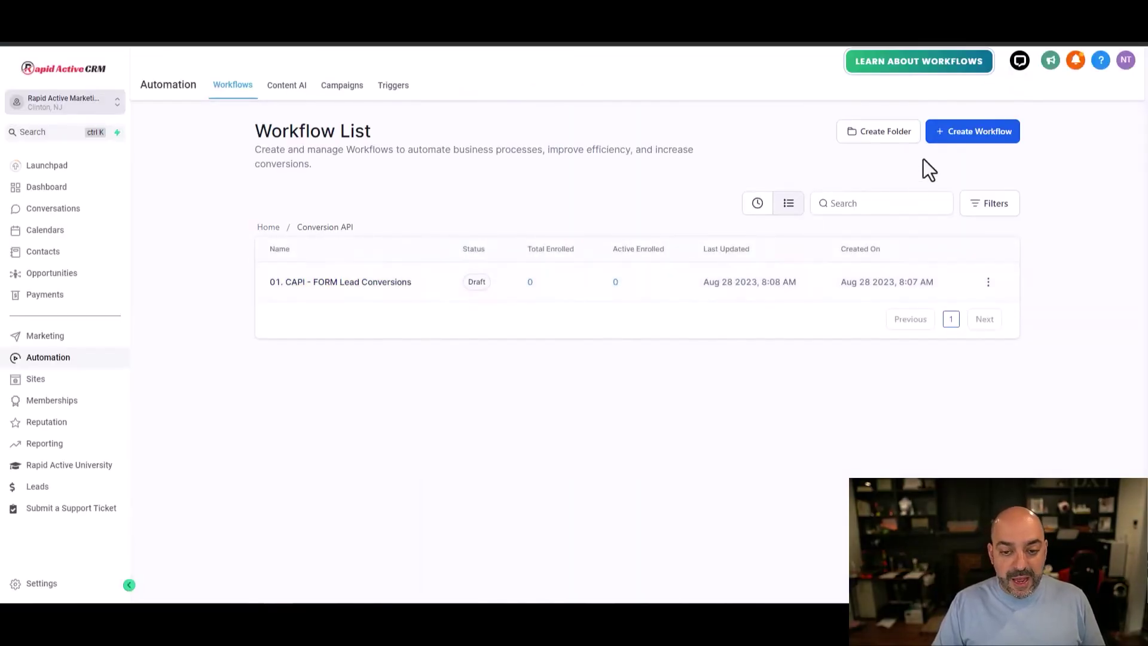
click(971, 133)
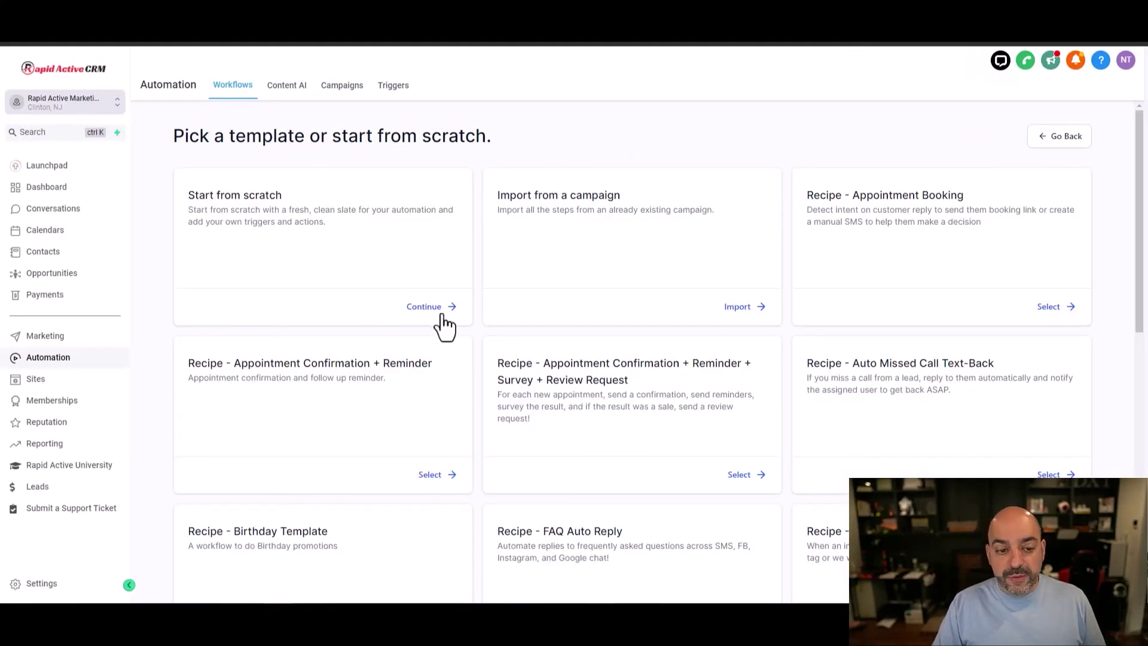
click(443, 315)
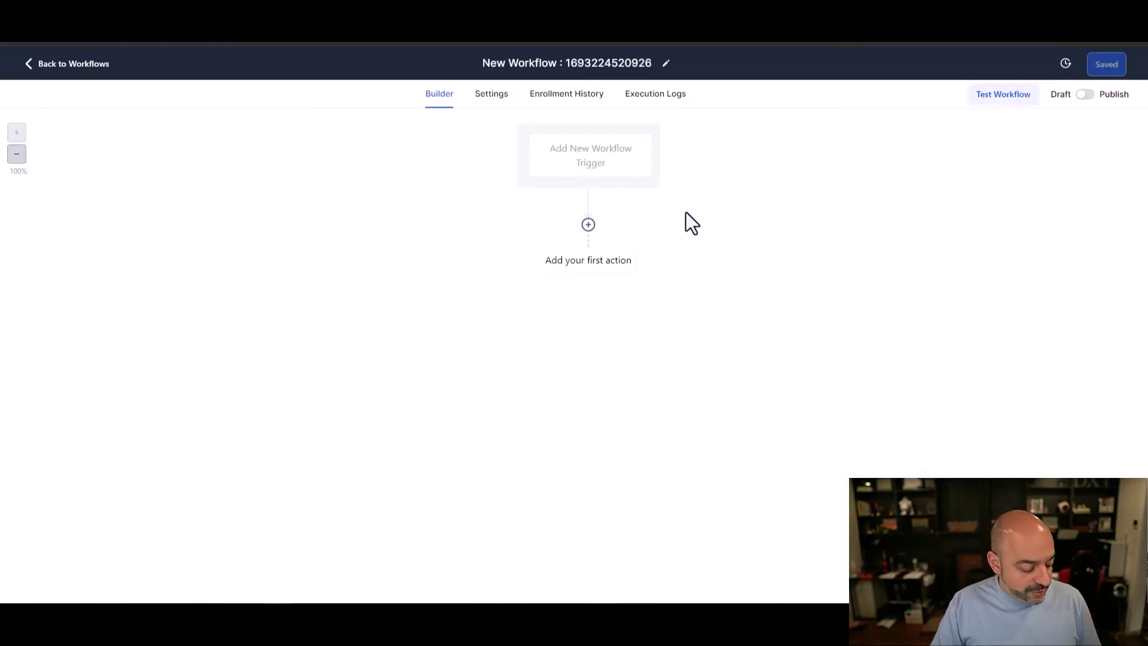
Step: Rename the new workflow as "02. CAPI Purchase Conversions"
click(652, 63)
drag(652, 63, 461, 52)
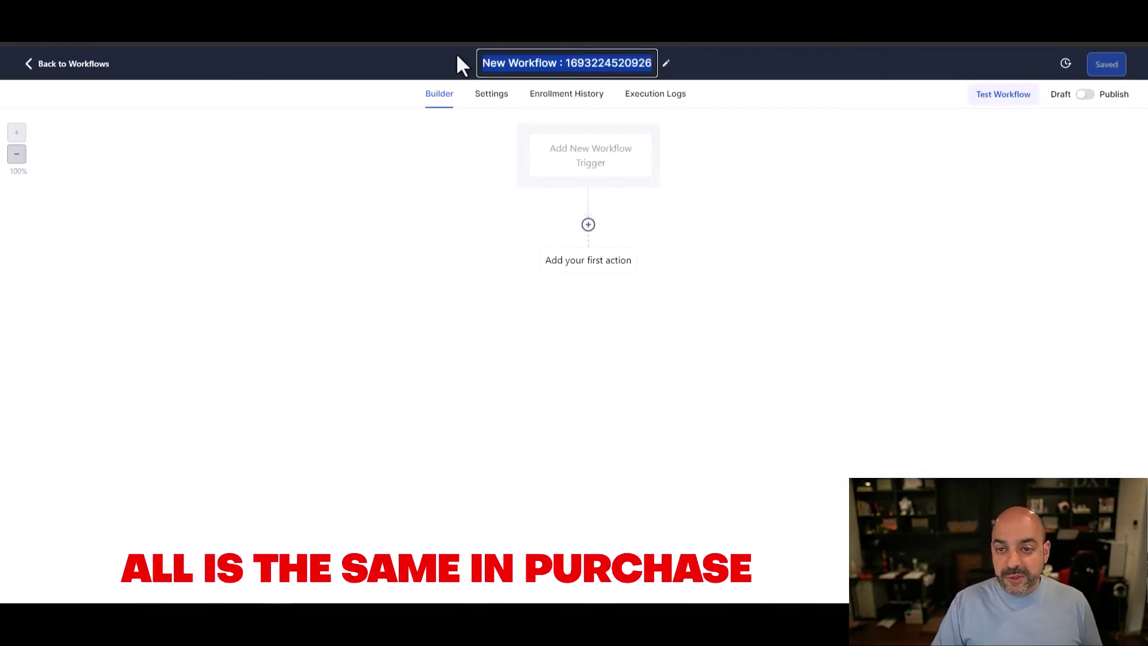
text(02. CA)
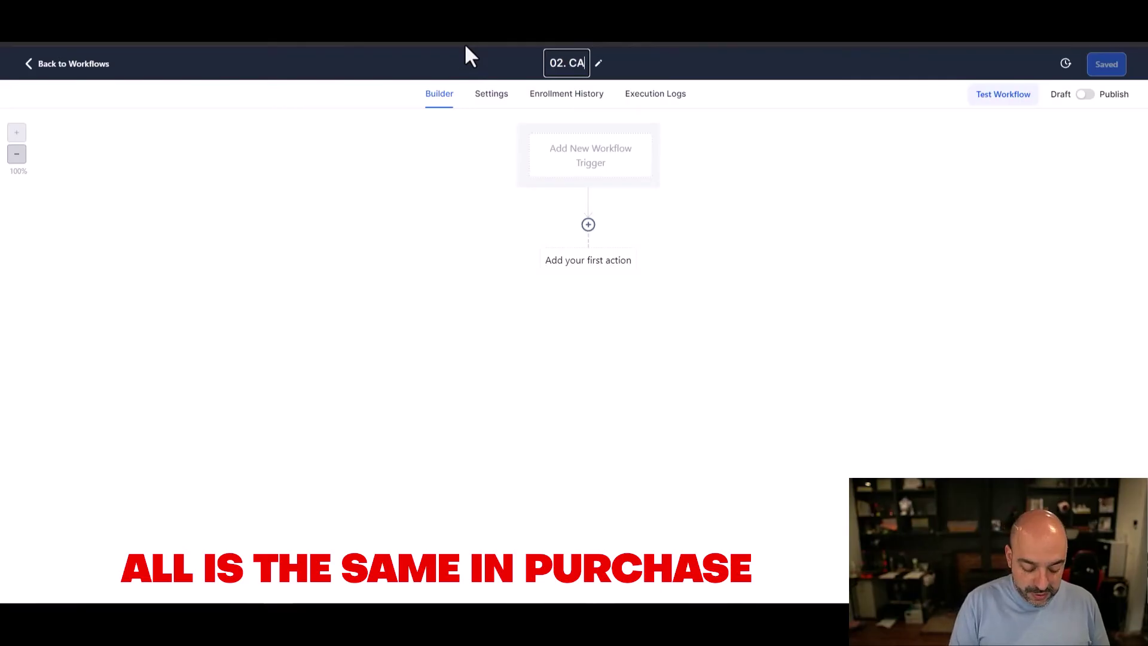
text(PI P)
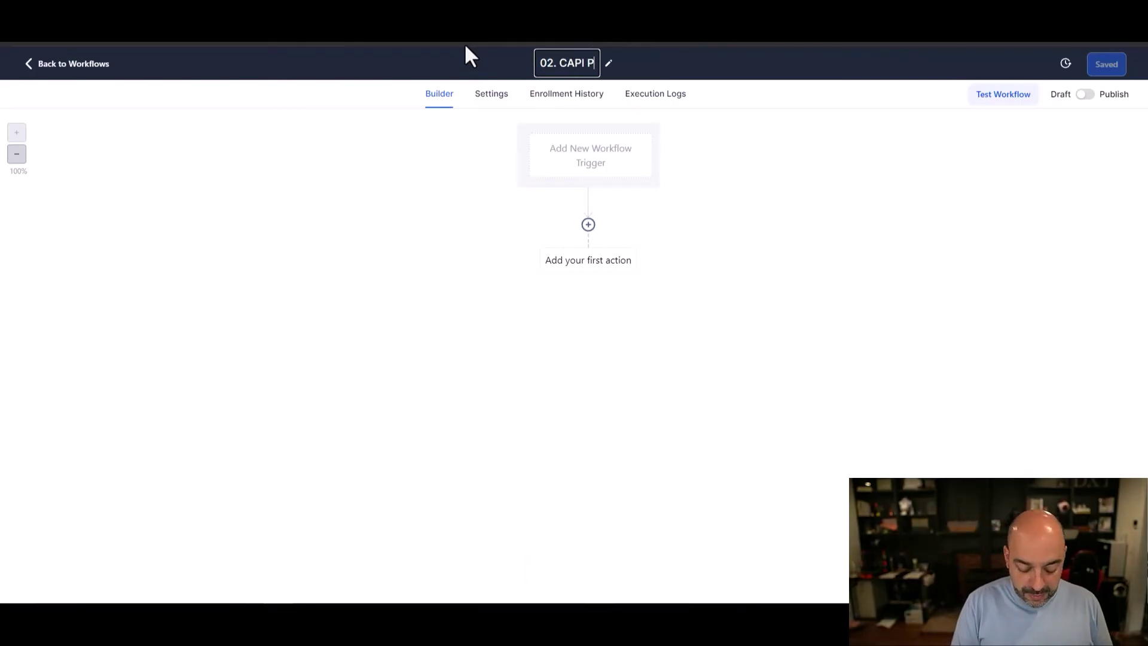
text(urchase Co)
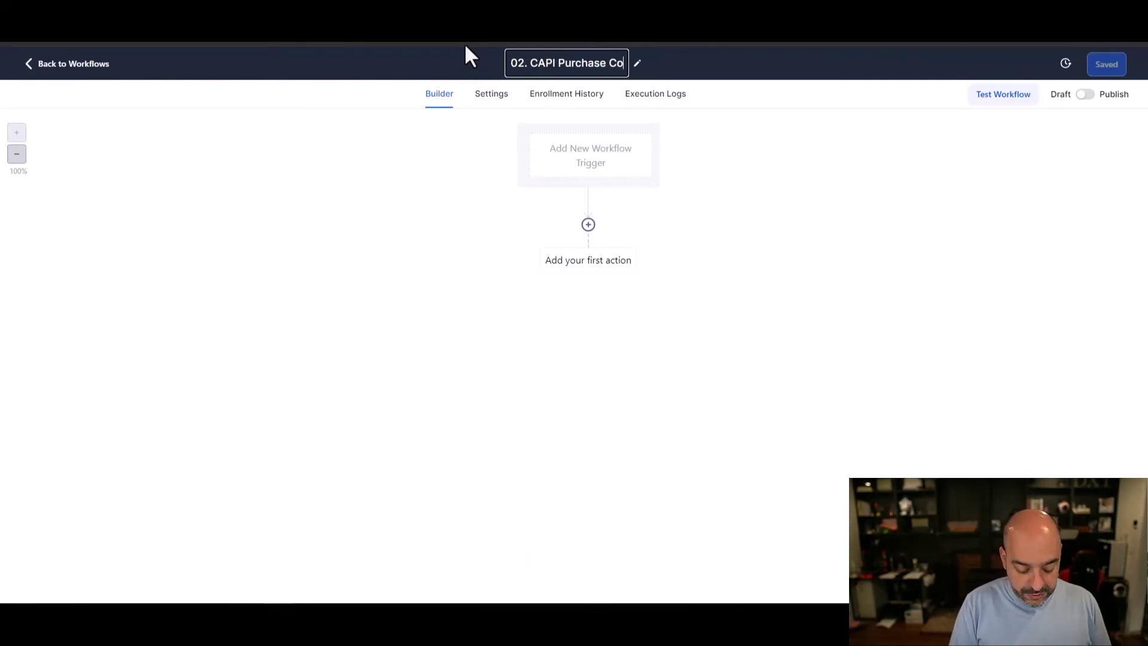
text(nversions)
Step: Add an Order Submitted trigger filtered to Global Product is Development Hours and save it
click(586, 155)
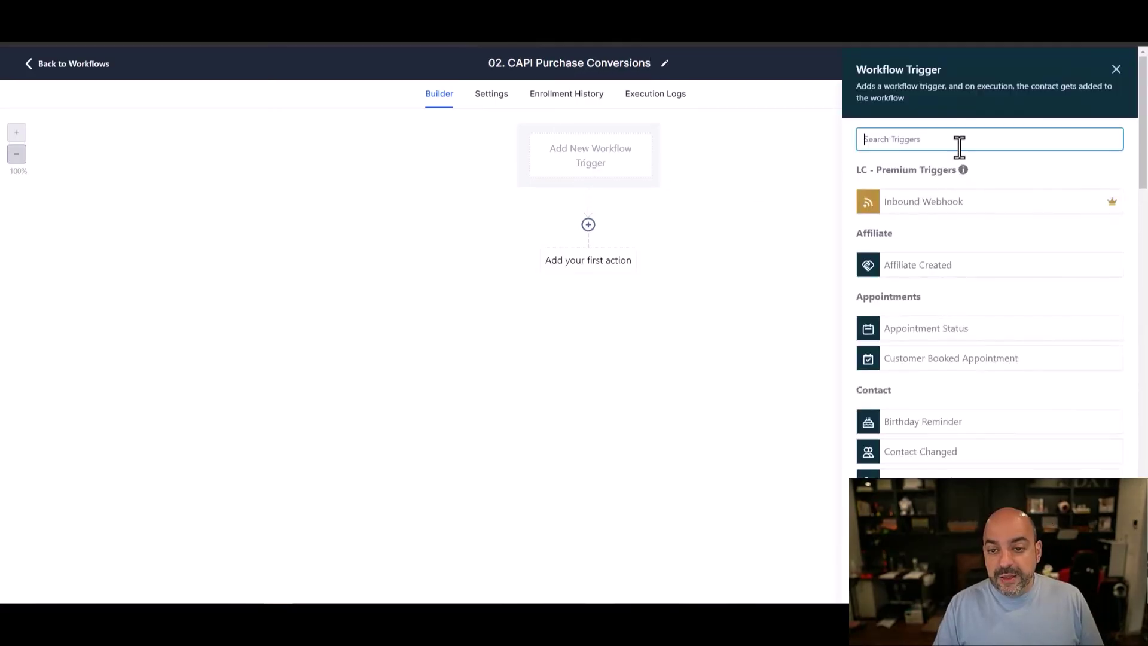
text(order)
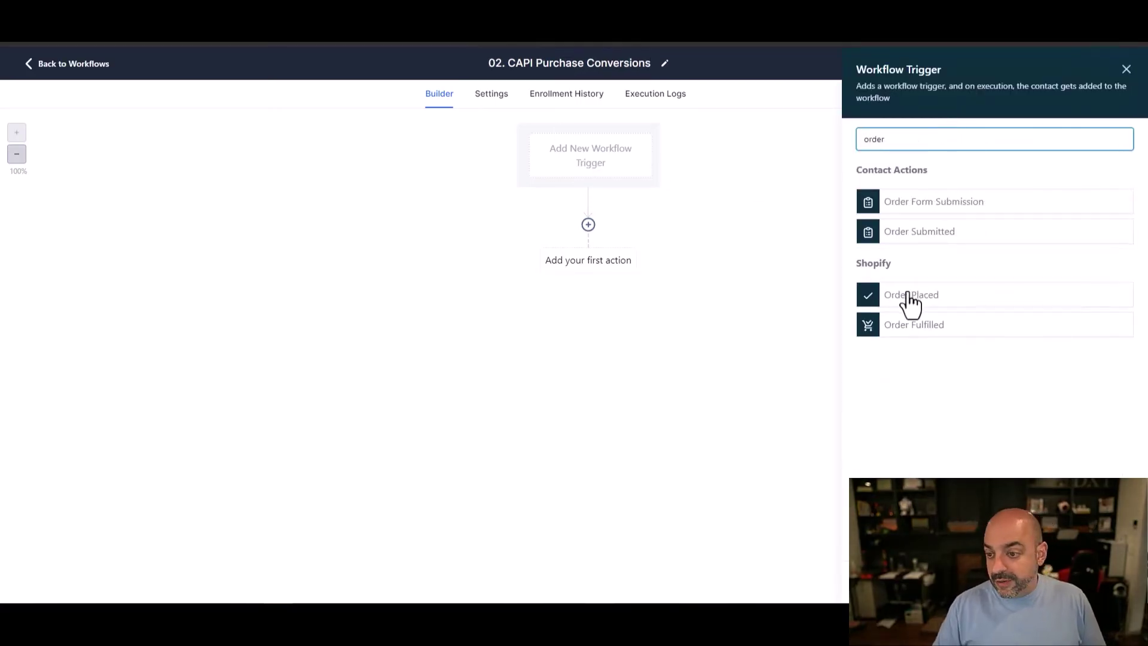
click(911, 233)
click(657, 254)
click(667, 269)
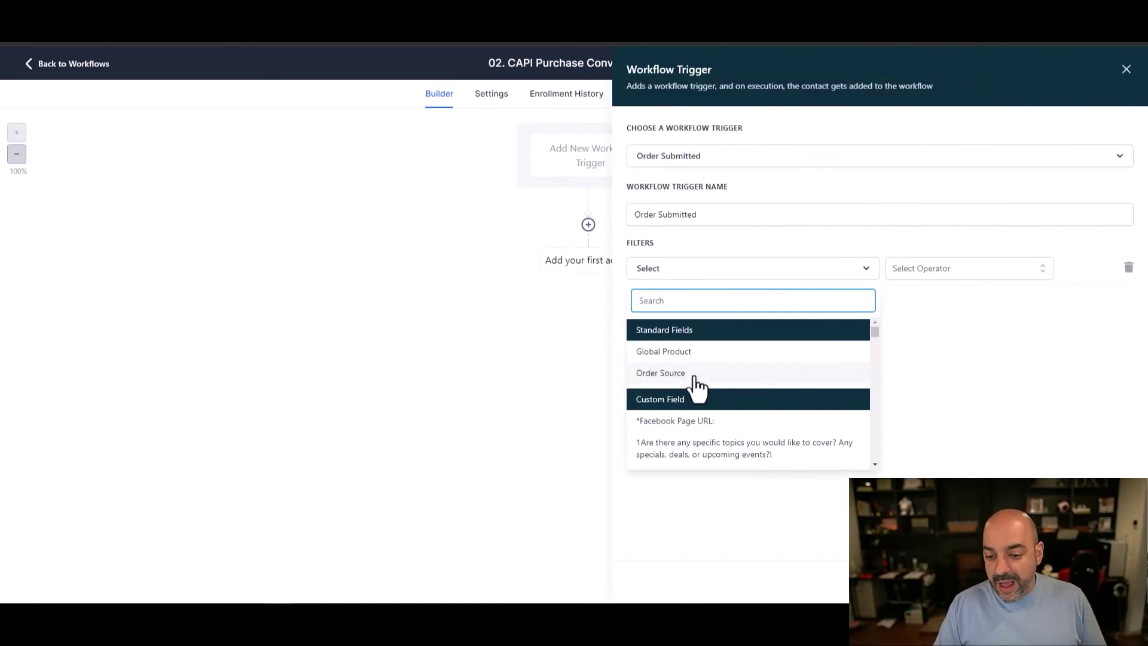
click(708, 351)
click(924, 266)
click(934, 299)
click(1016, 269)
click(977, 323)
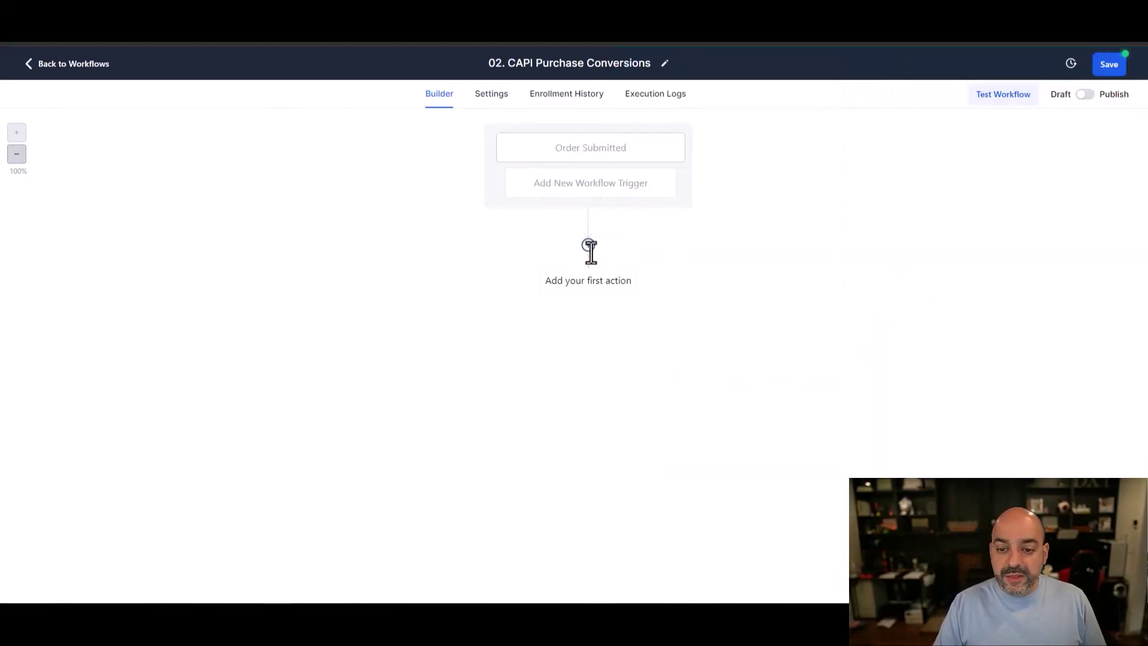
Step: Add a Facebook - Conversion API action to the purchase workflow and paste in the access token and pixel ID
click(588, 246)
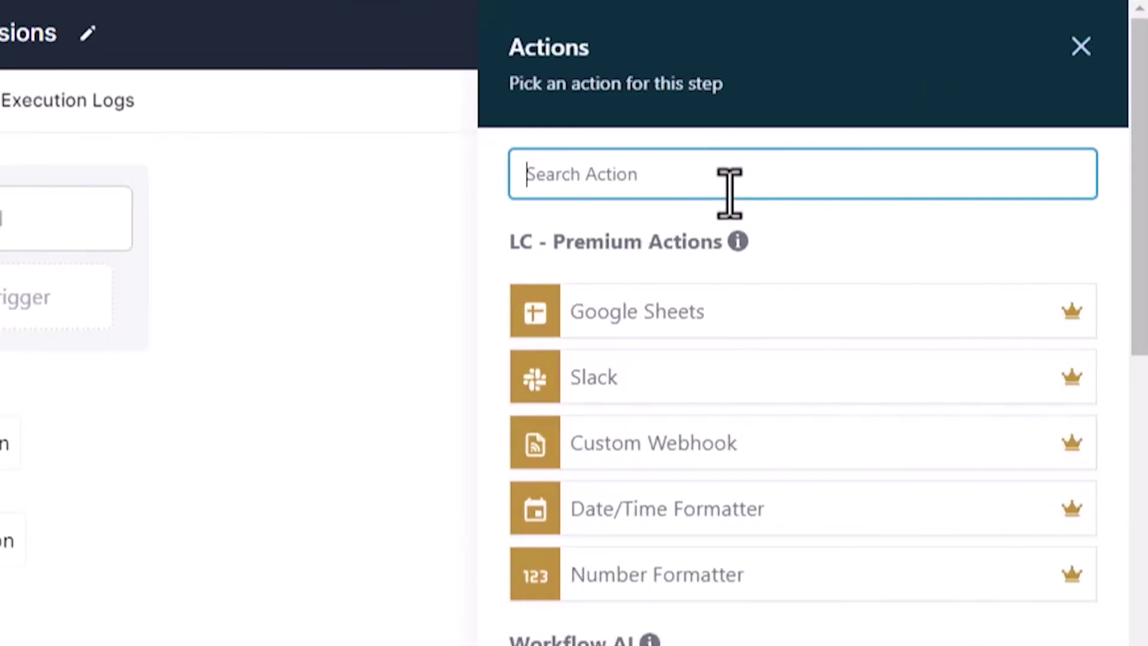
text(facebook)
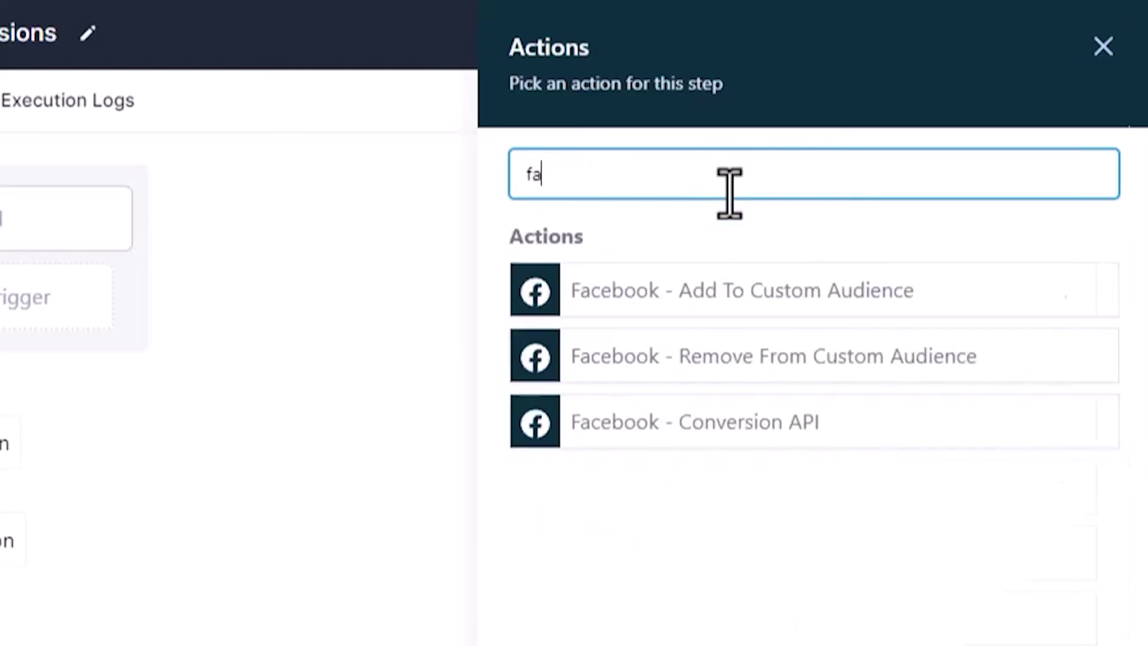
click(824, 454)
click(758, 486)
key(ctrl+v)
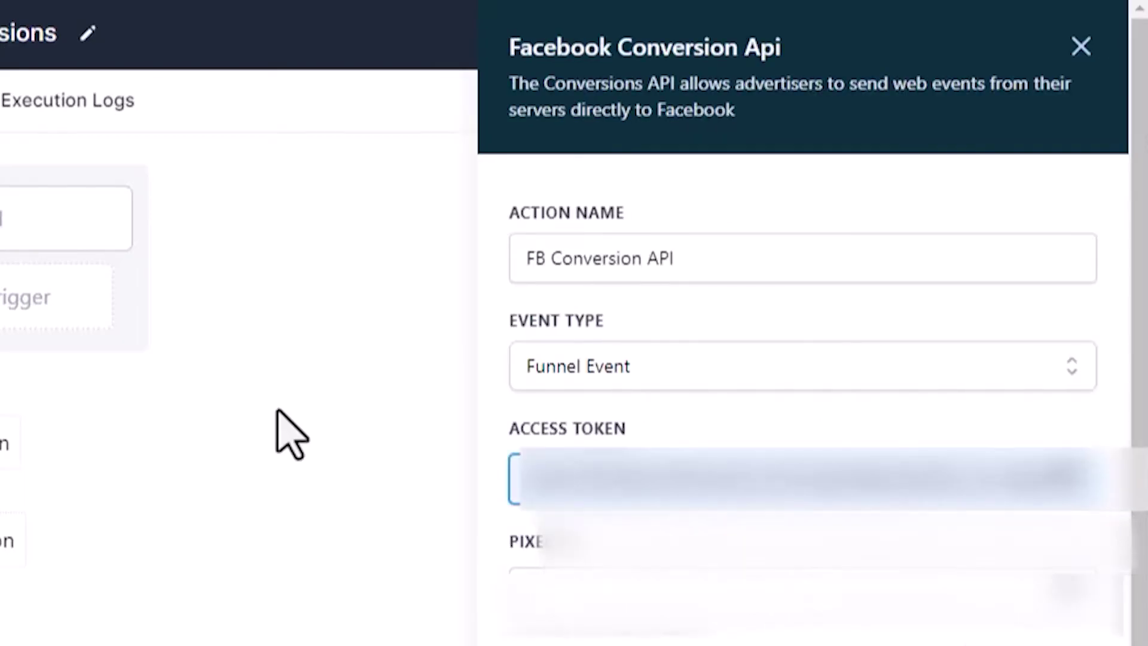
click(574, 590)
key(ctrl+v)
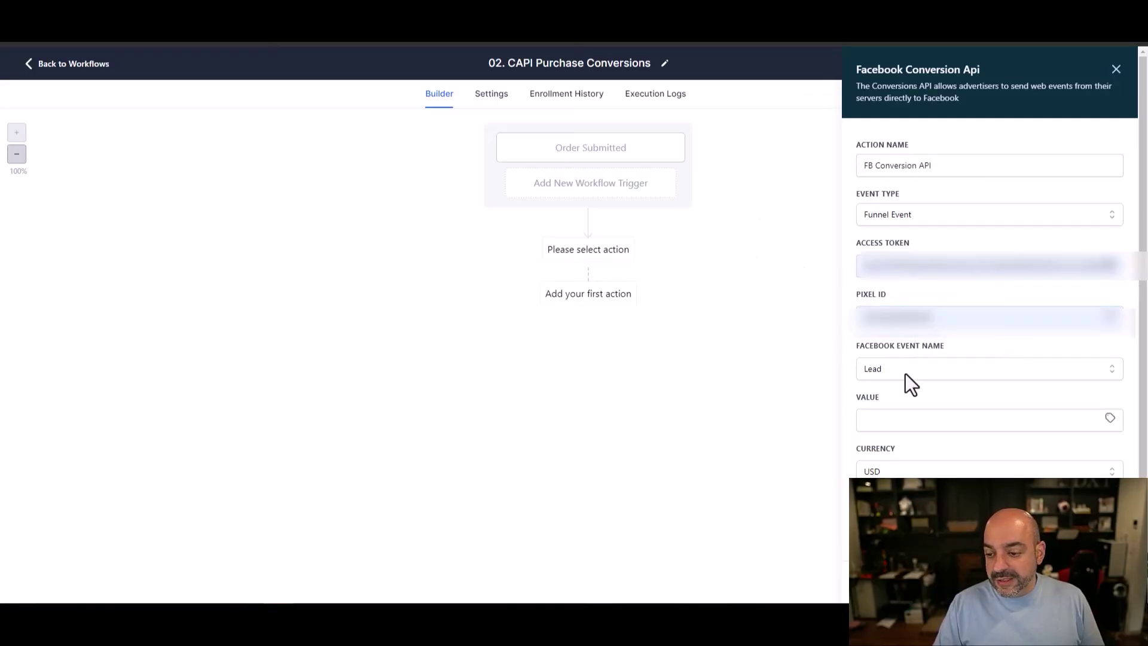
Step: Set the action's Facebook event name to Purchase with a value of 997.00, and save the action
click(902, 373)
scroll(913, 469, down, 5)
click(887, 420)
click(892, 420)
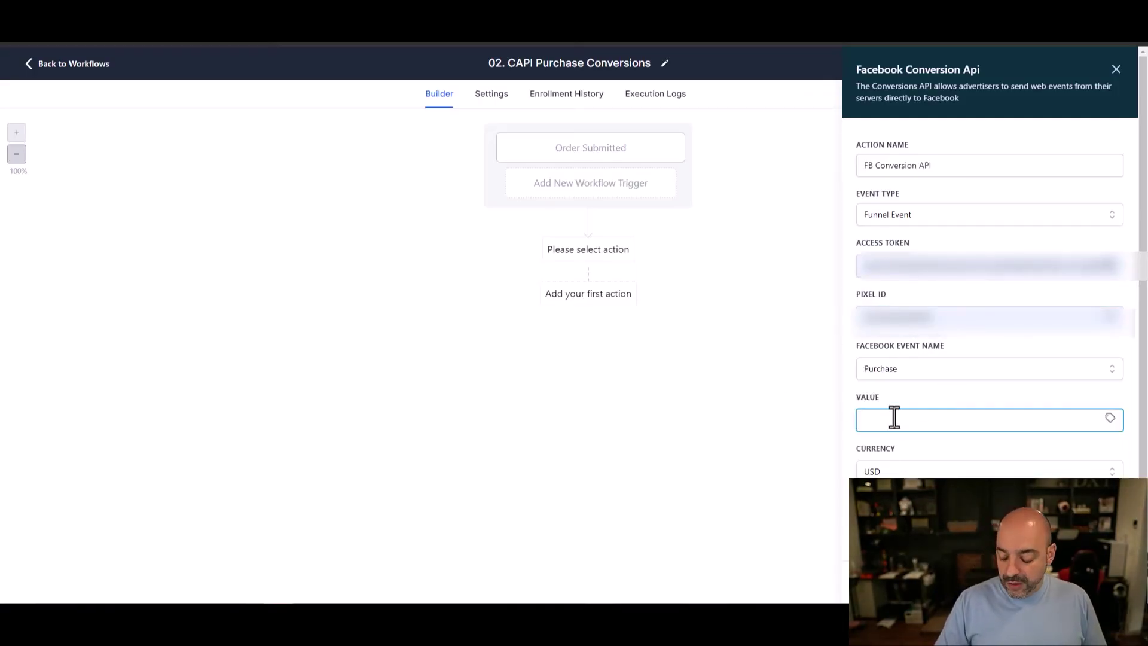
text(997.00)
scroll(894, 418, down, 1)
key(Return)
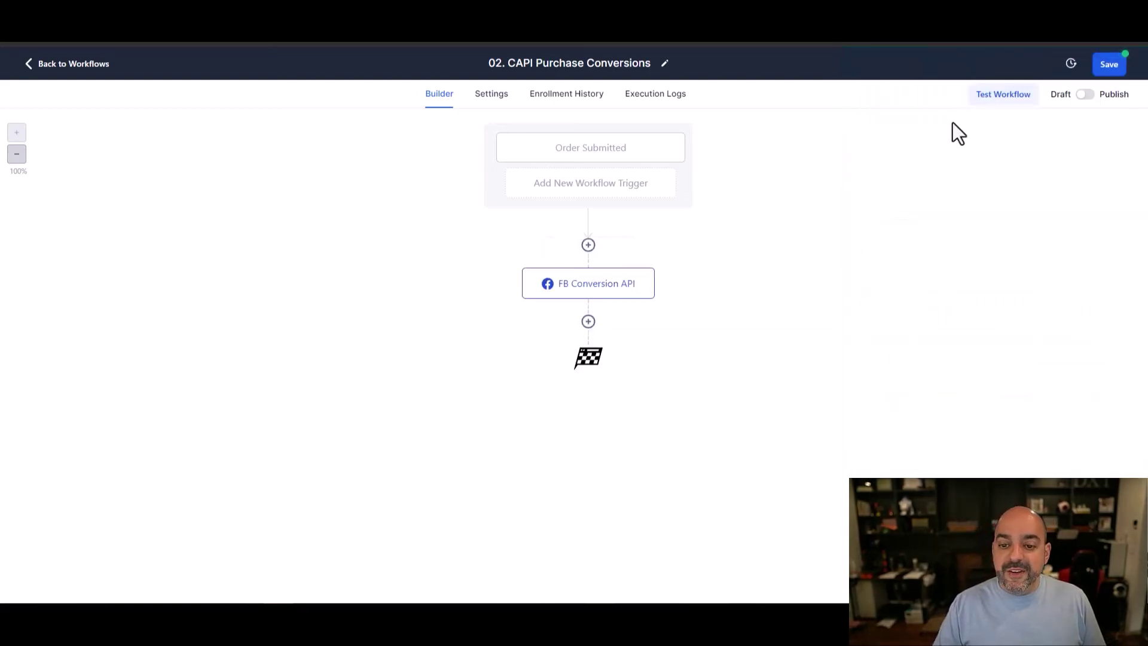
Step: Publish and save the purchase workflow, and return to the workflow list
click(1085, 94)
click(1107, 64)
click(89, 66)
click(645, 359)
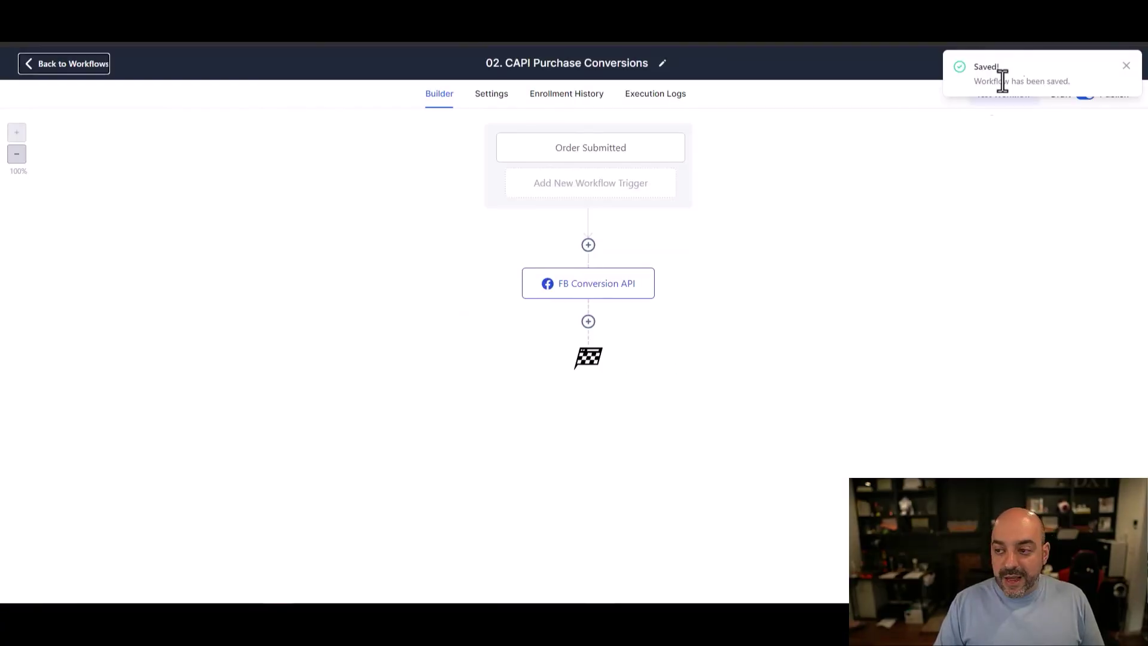
click(89, 64)
Step: Duplicate the 02. CAPI Purchase Conversions workflow under the name "03. CAPI Appointment Conversions"
click(988, 323)
click(1003, 423)
click(506, 366)
key(BackSpace)
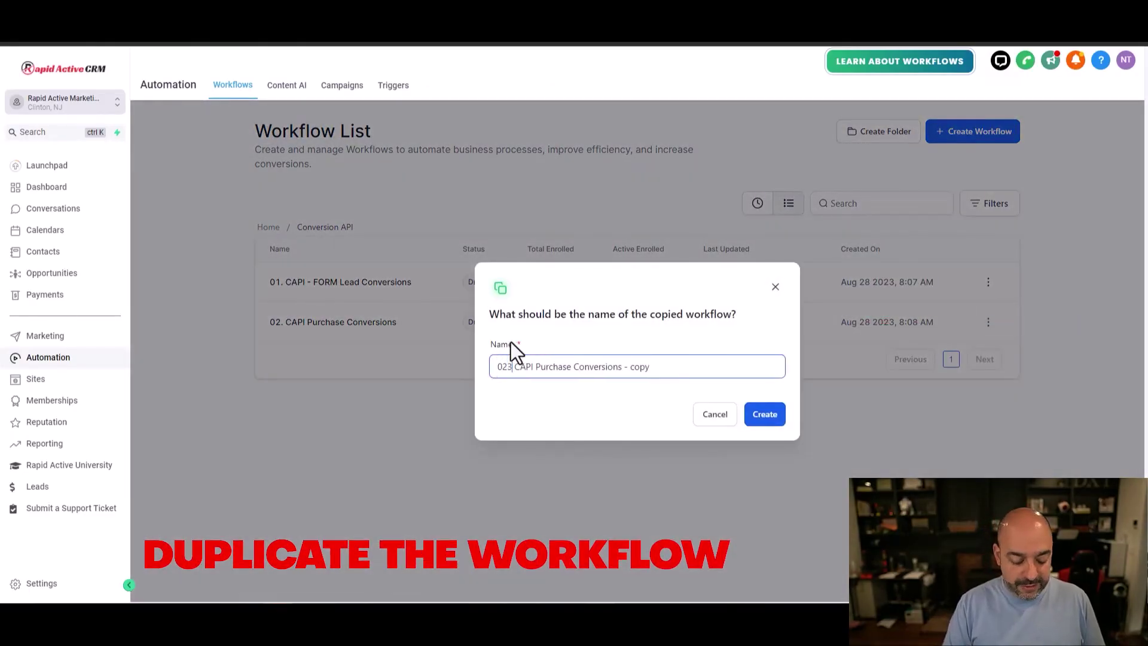
key(BackSpace)
text(3.)
drag(619, 367, 649, 367)
key(BackSpace)
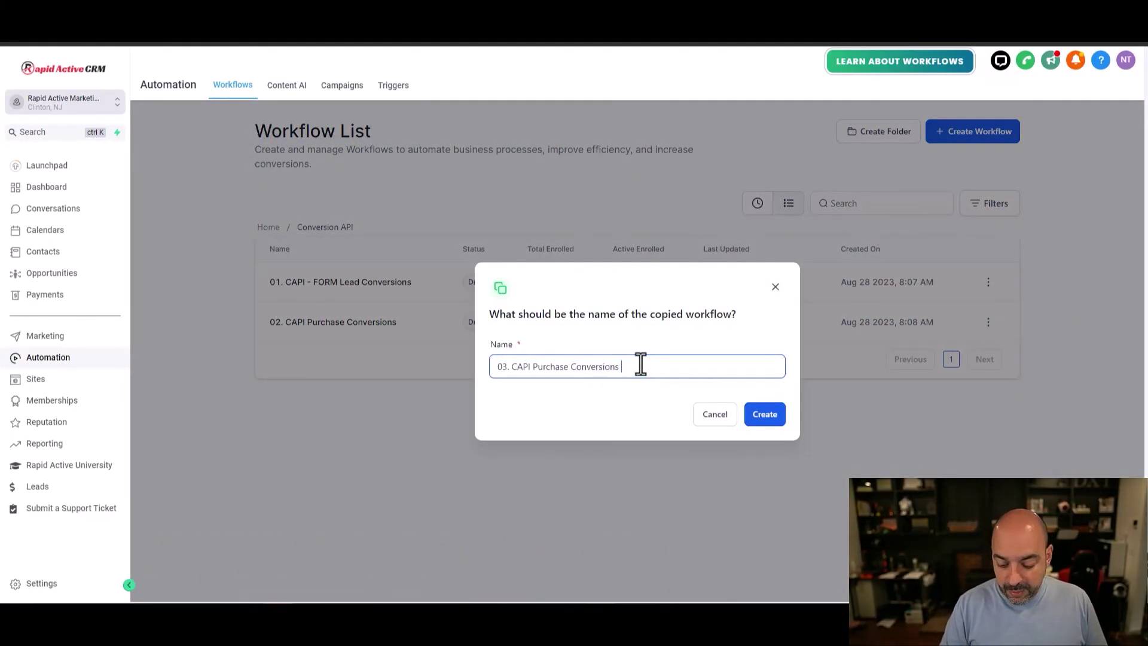
double_click(548, 367)
text(A)
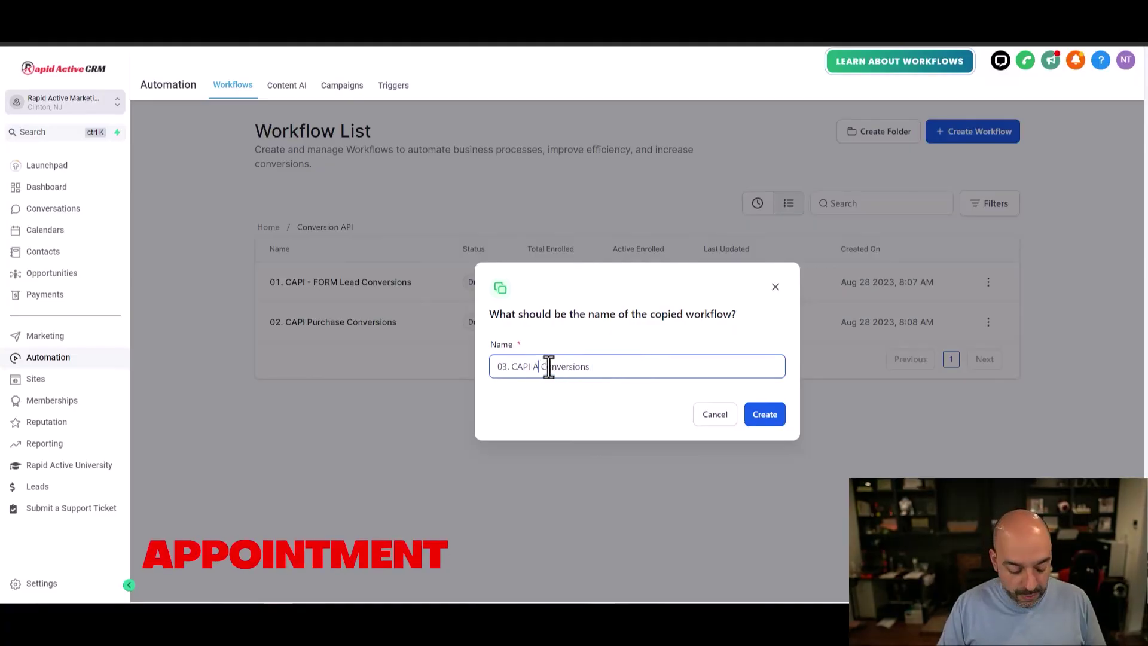
text(ppointment)
click(755, 411)
Step: Open the 03. CAPI Appointment Conversions workflow and delete its Order Submitted trigger
click(373, 367)
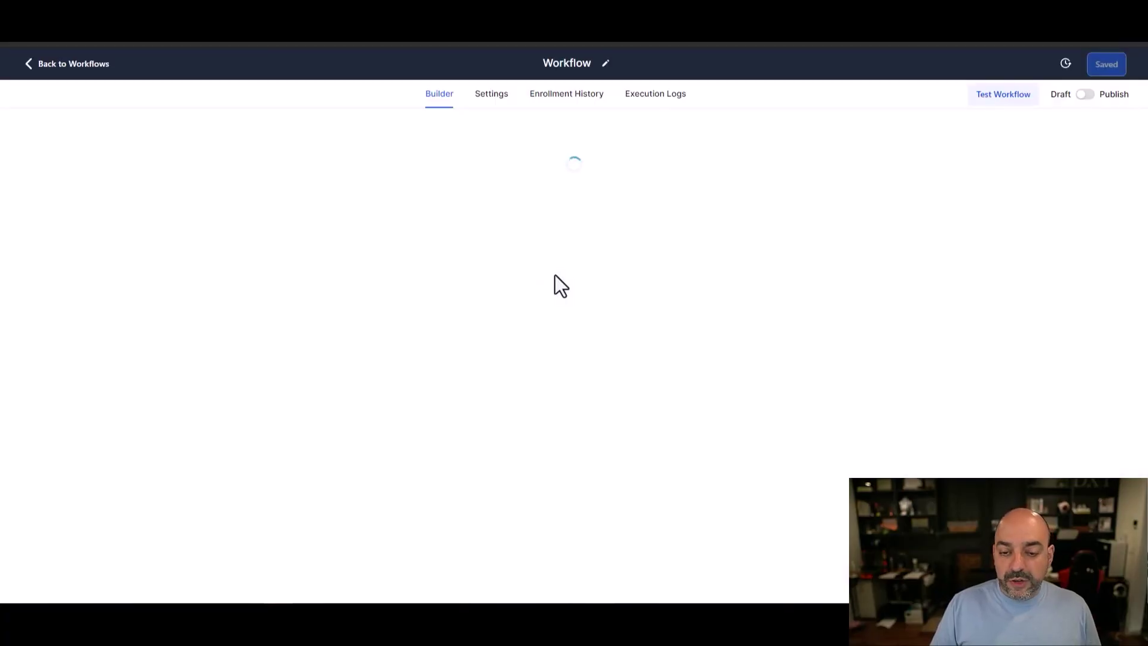
click(586, 149)
click(643, 581)
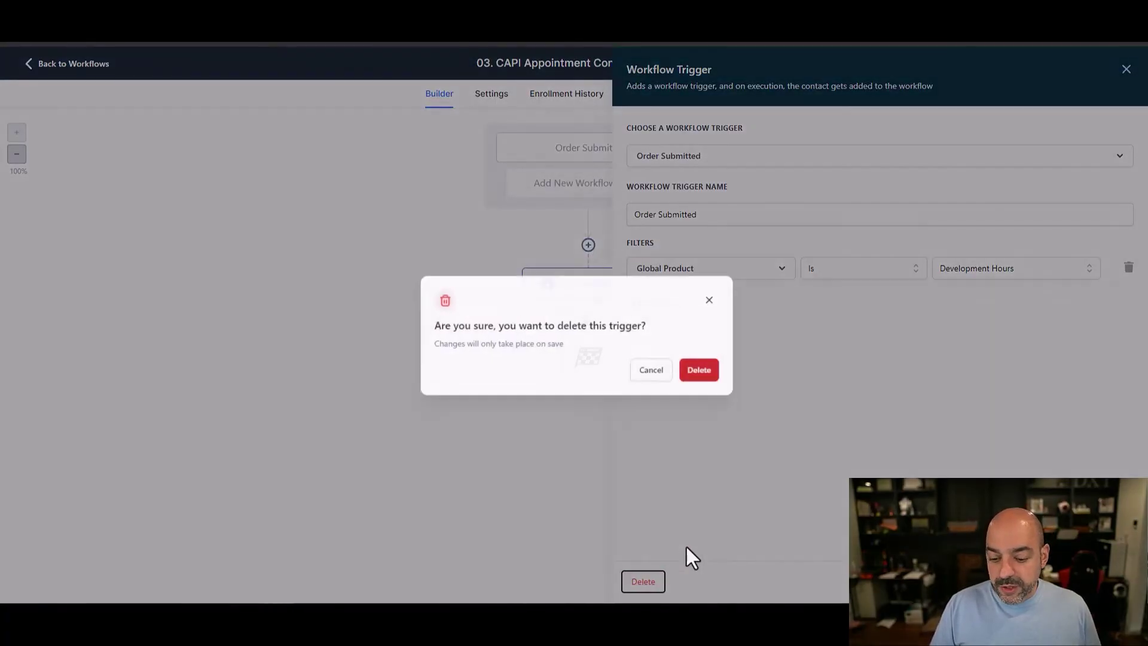
click(697, 362)
Step: Add an Appointment Status trigger to the workflow and filter it so that the appointment status is confirmed
click(588, 156)
text(appoi)
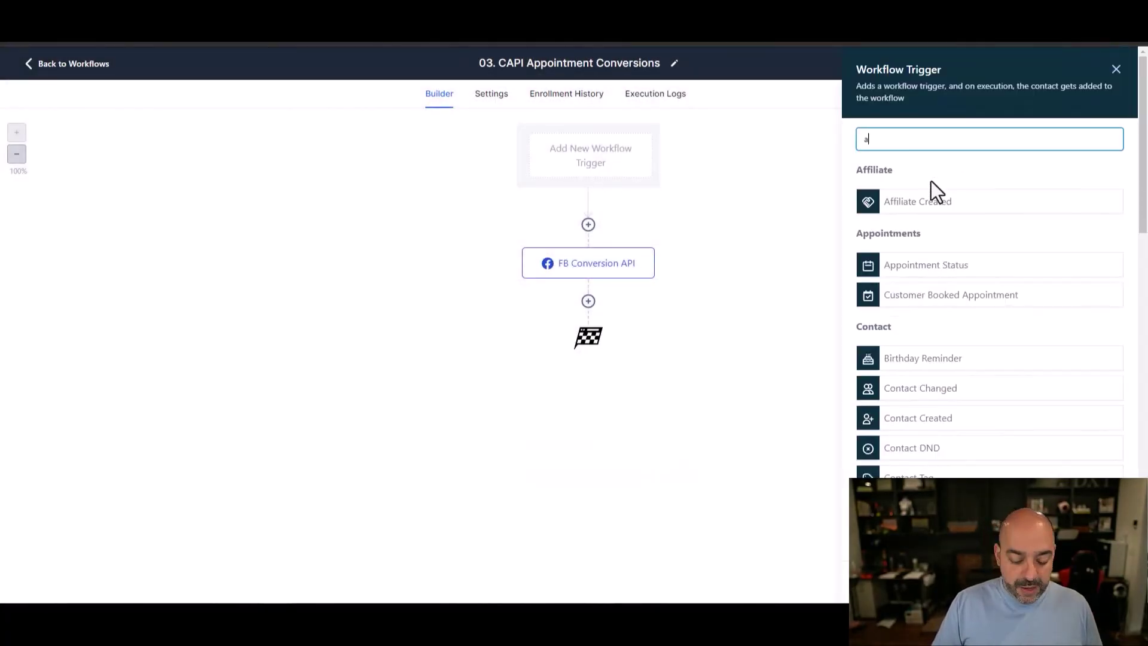
click(930, 200)
click(658, 304)
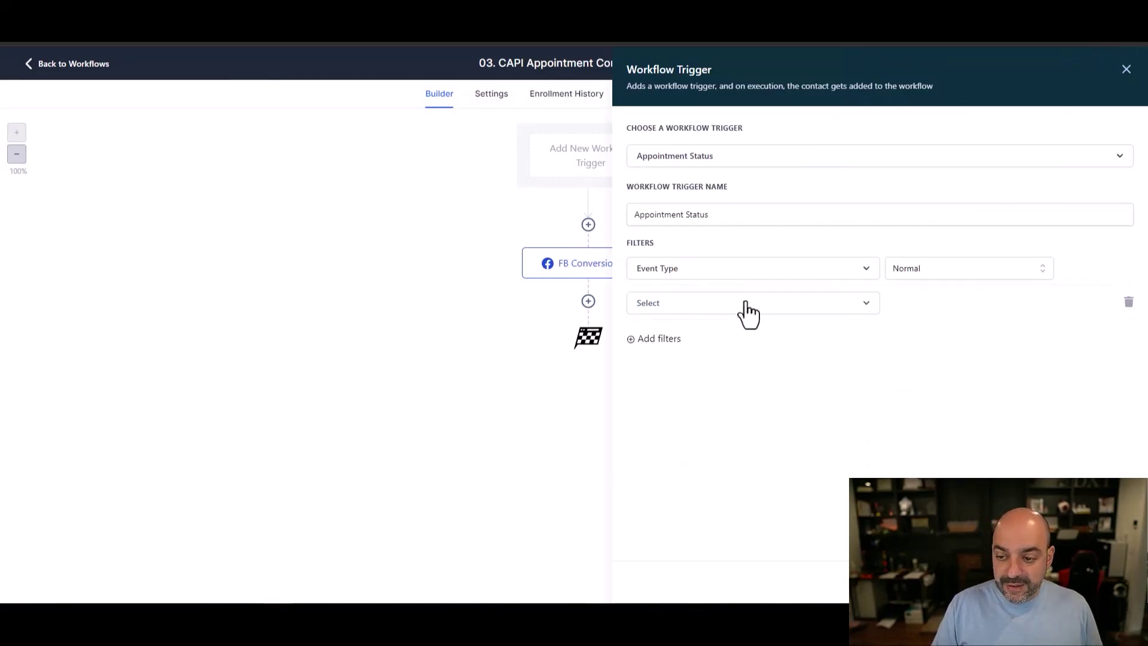
click(704, 311)
click(975, 305)
click(962, 377)
Step: Add an In calendar filter to the Appointment Status trigger, set to Discovery Call Calendar (RAM Team Calendar)
click(657, 338)
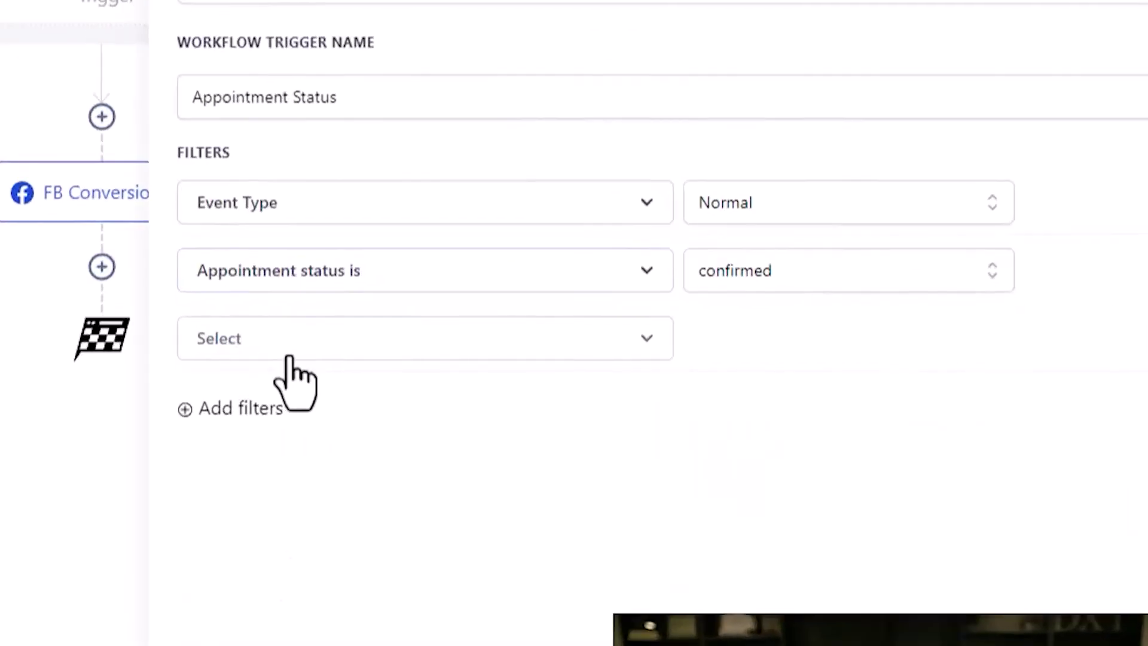
click(289, 356)
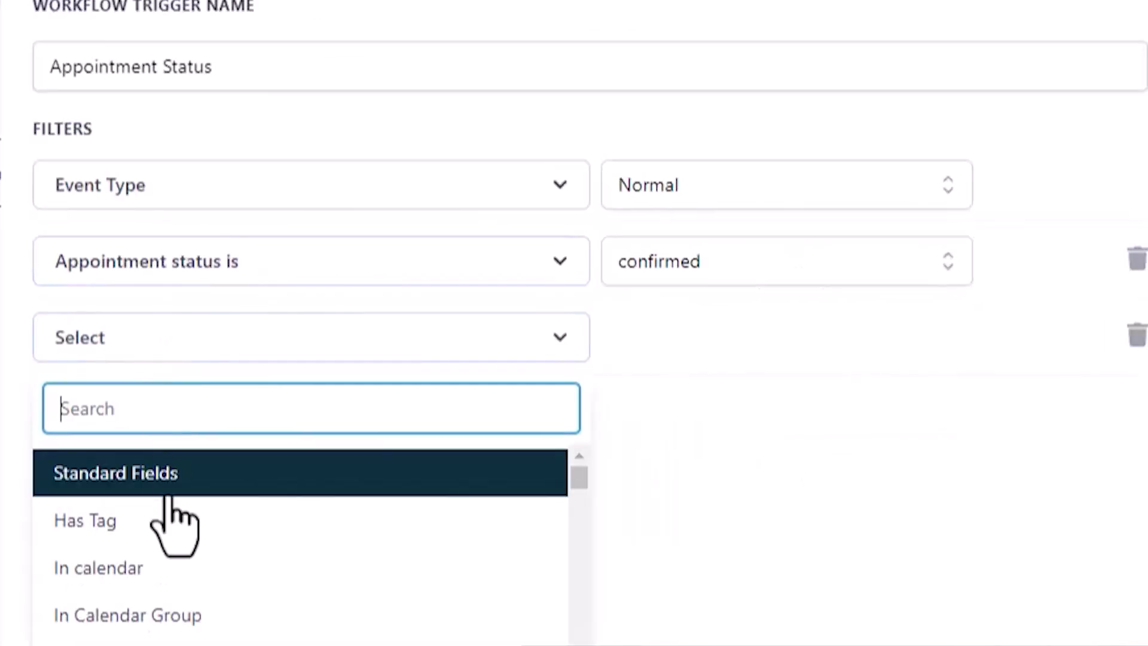
click(311, 532)
click(770, 353)
scroll(743, 482, down, 5)
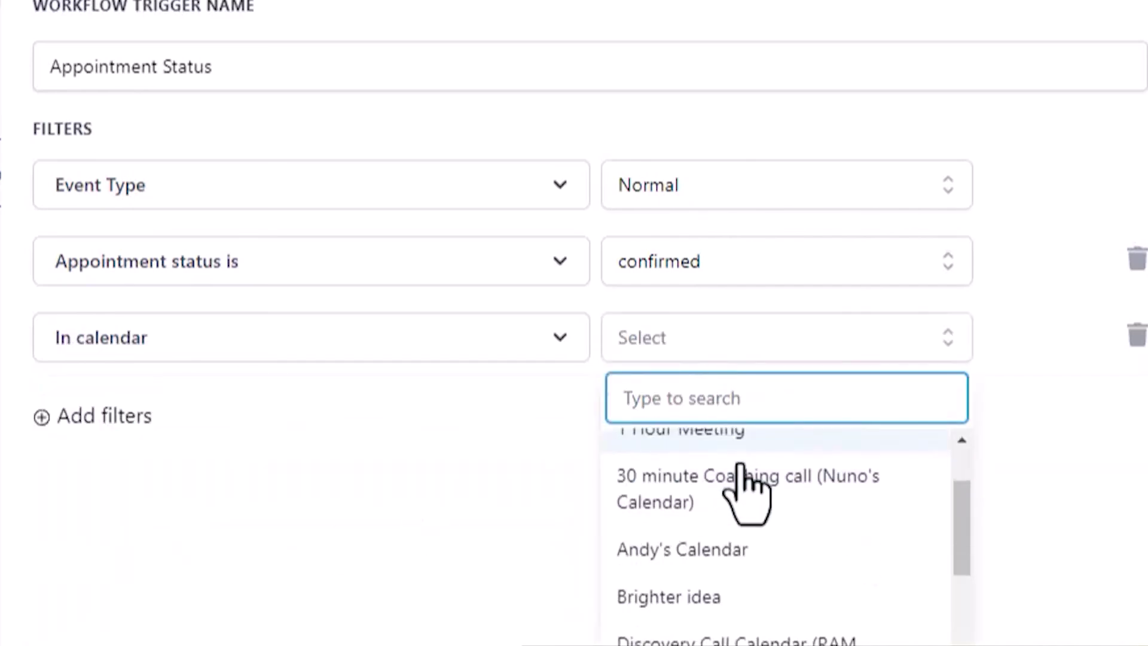
scroll(789, 615, up, 2)
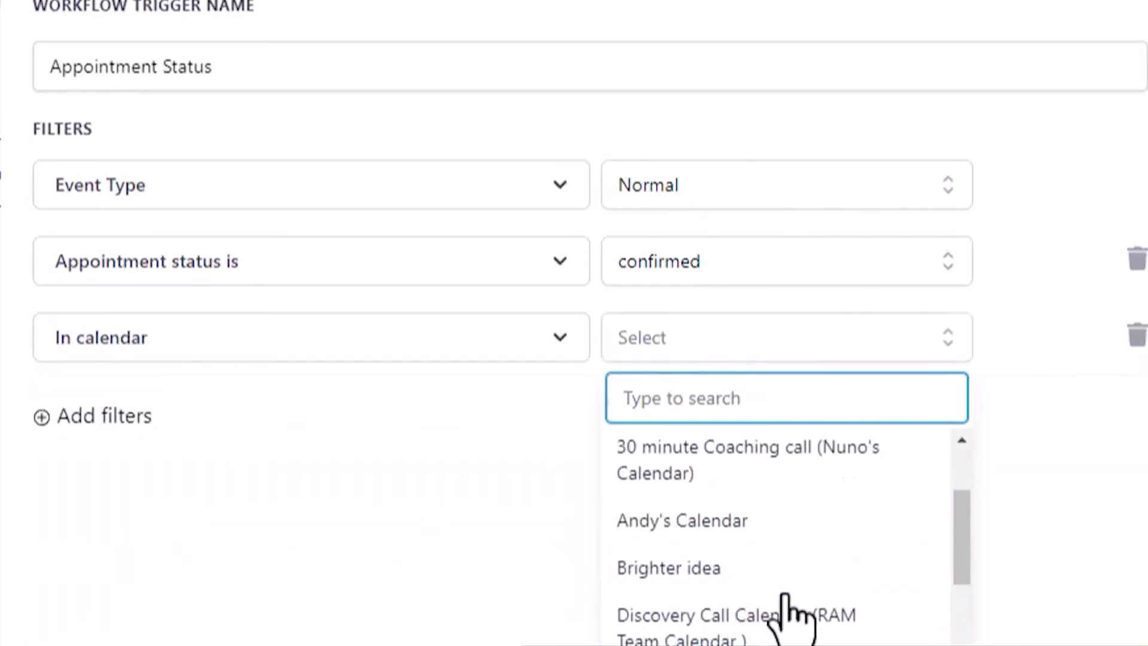
click(783, 595)
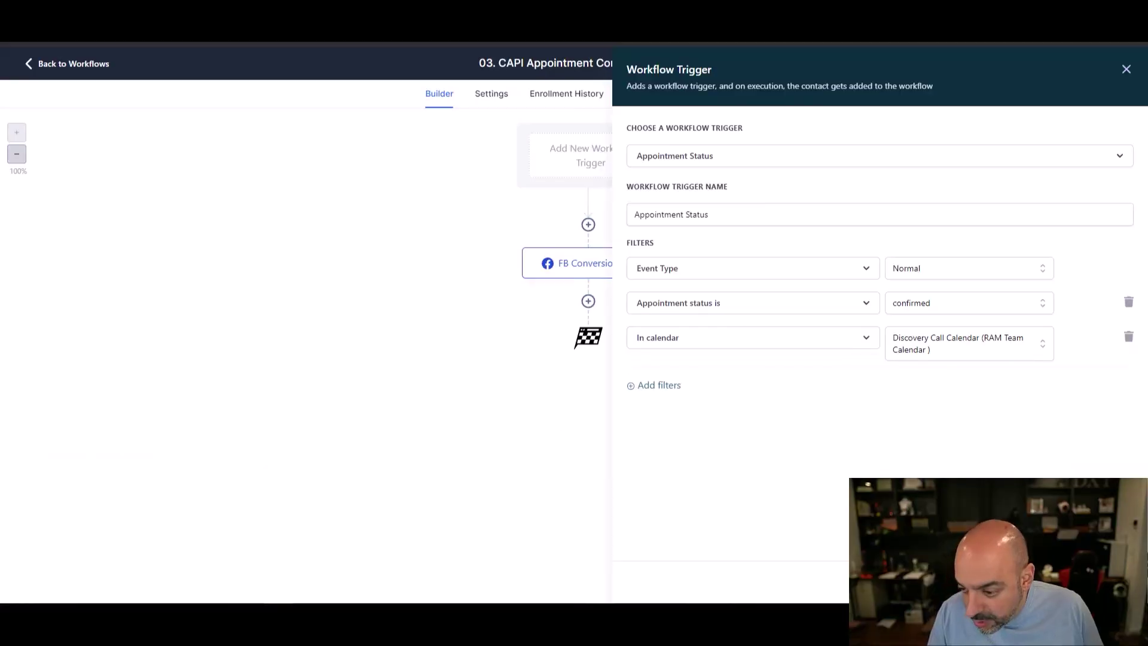
Step: Set the FB Conversion API action's Facebook event name to Schedule and its value to 0, and leave the action's settings
click(586, 290)
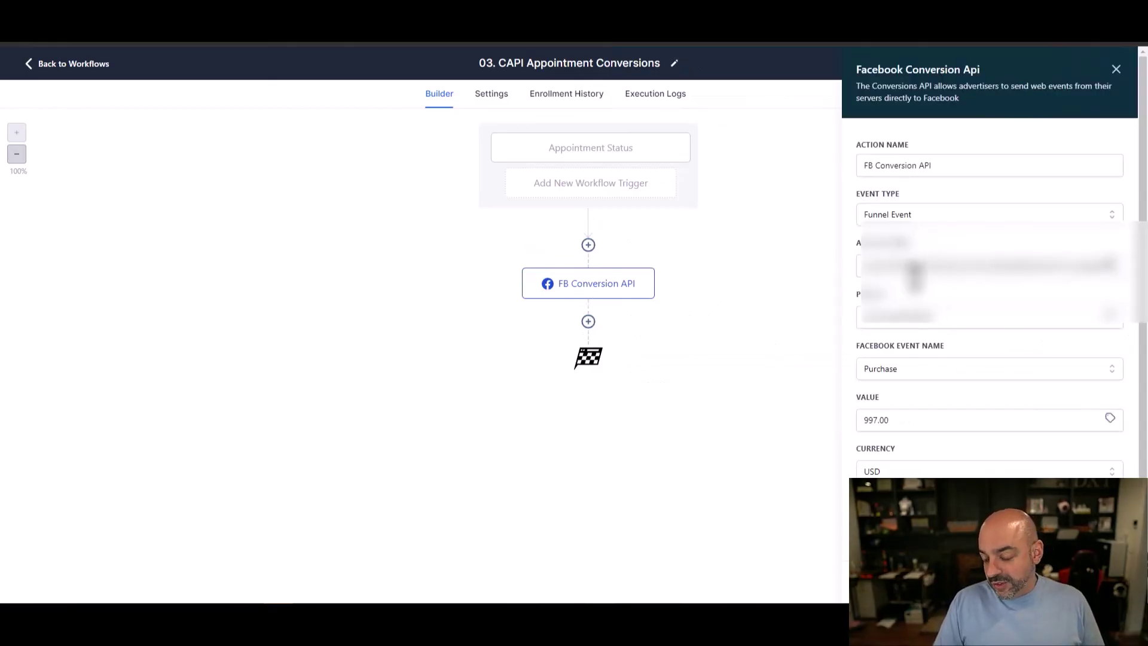
scroll(934, 328, down, 1)
click(942, 354)
scroll(966, 451, down, 4)
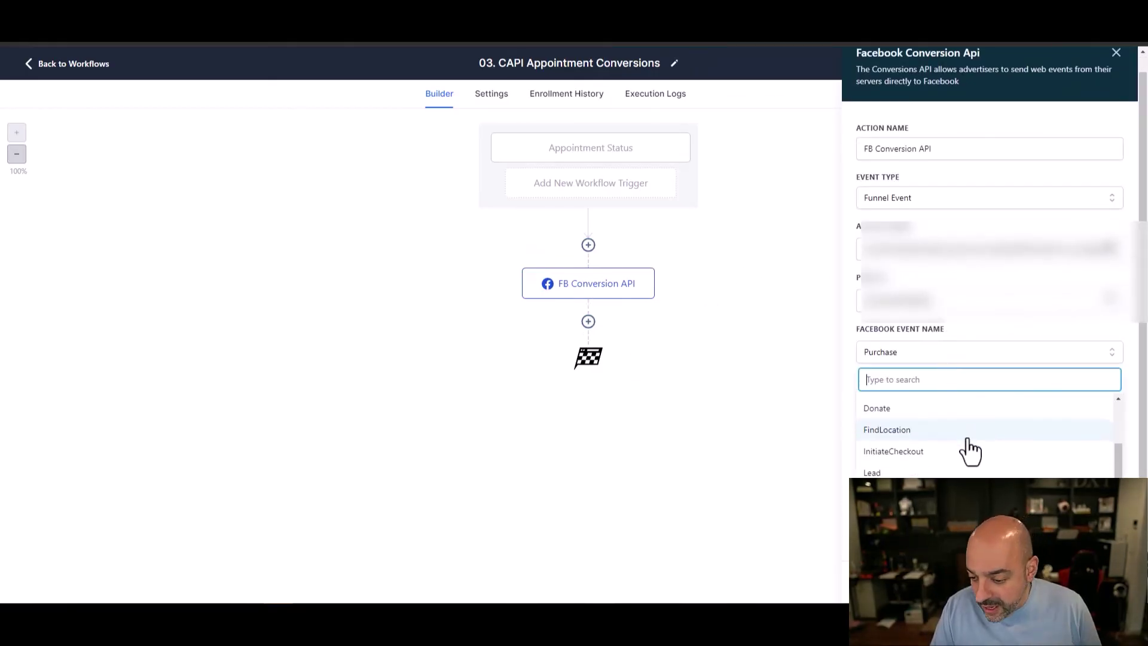
click(918, 424)
drag(917, 409, 784, 364)
key(BackSpace)
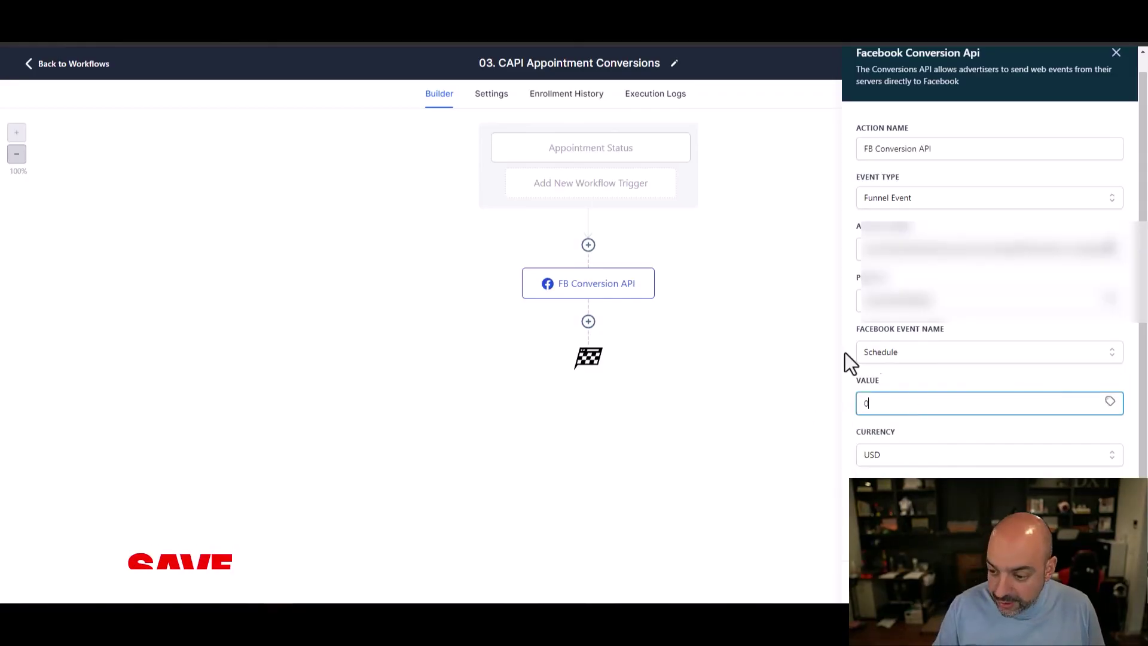
click(797, 359)
click(1111, 67)
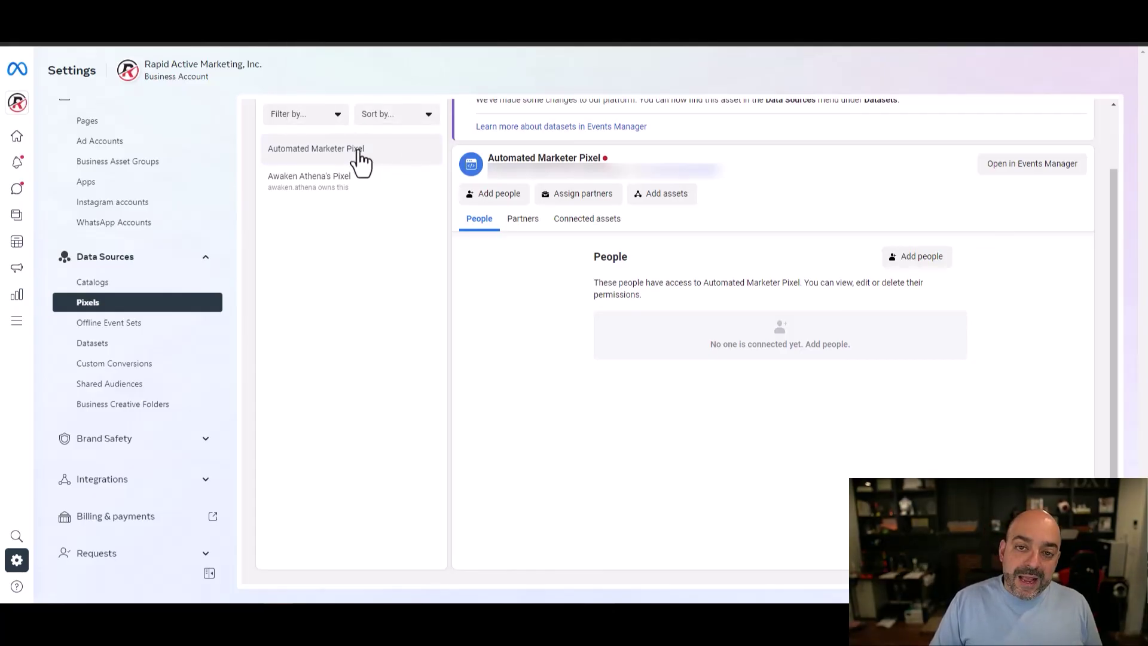
Step: Review the options for sharing the Automated Marketer Pixel with a partner business, leaving the partner unassigned
click(580, 200)
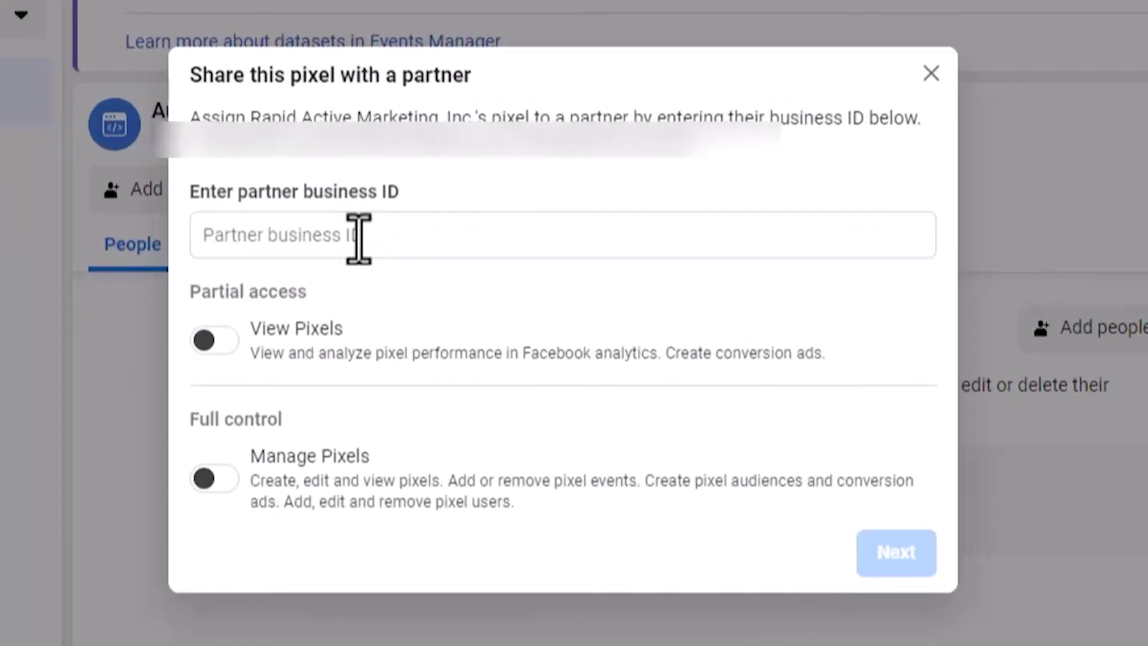
click(583, 217)
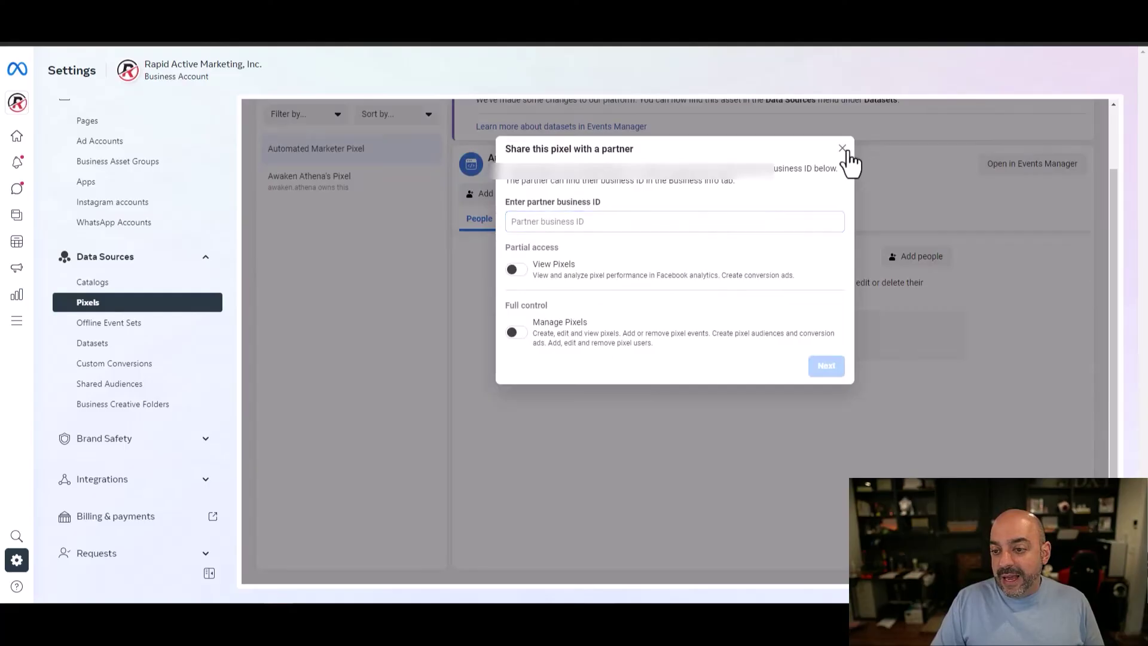
click(930, 89)
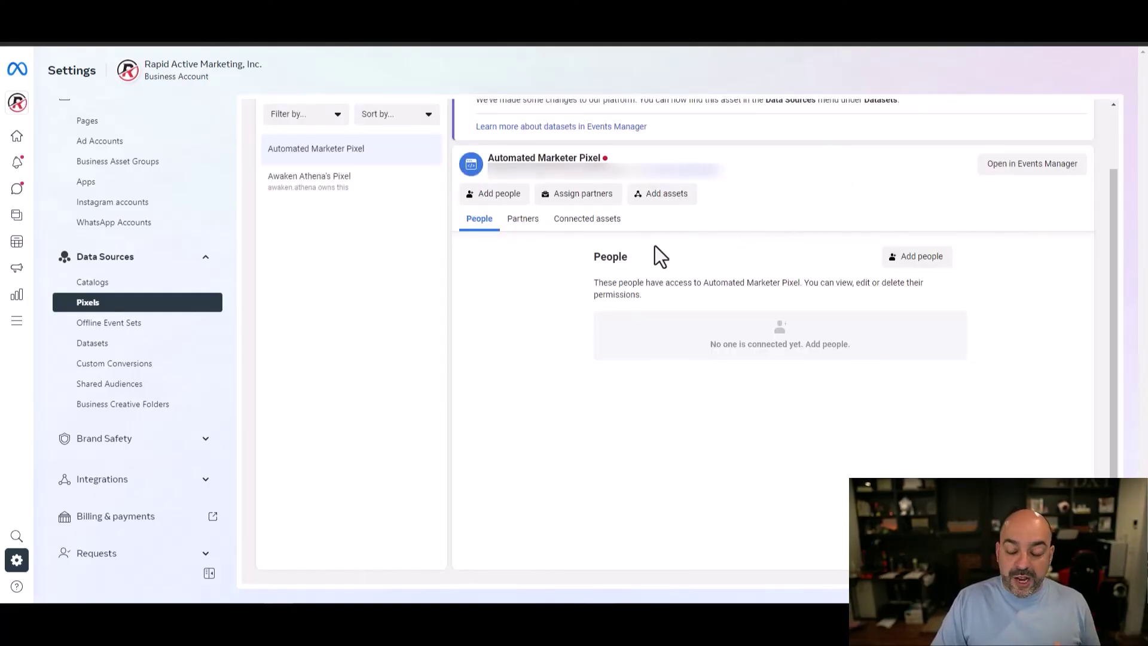
Step: Add the first listed person to the Automated Marketer Pixel with full-control Manage Pixels access
click(926, 258)
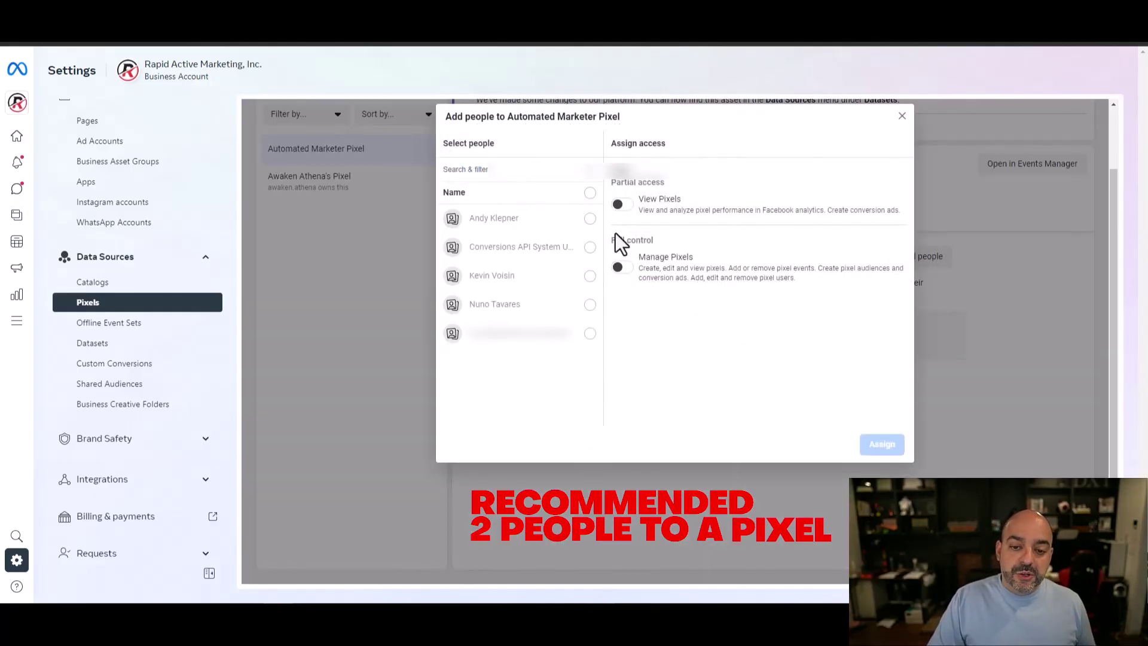
click(589, 218)
click(622, 267)
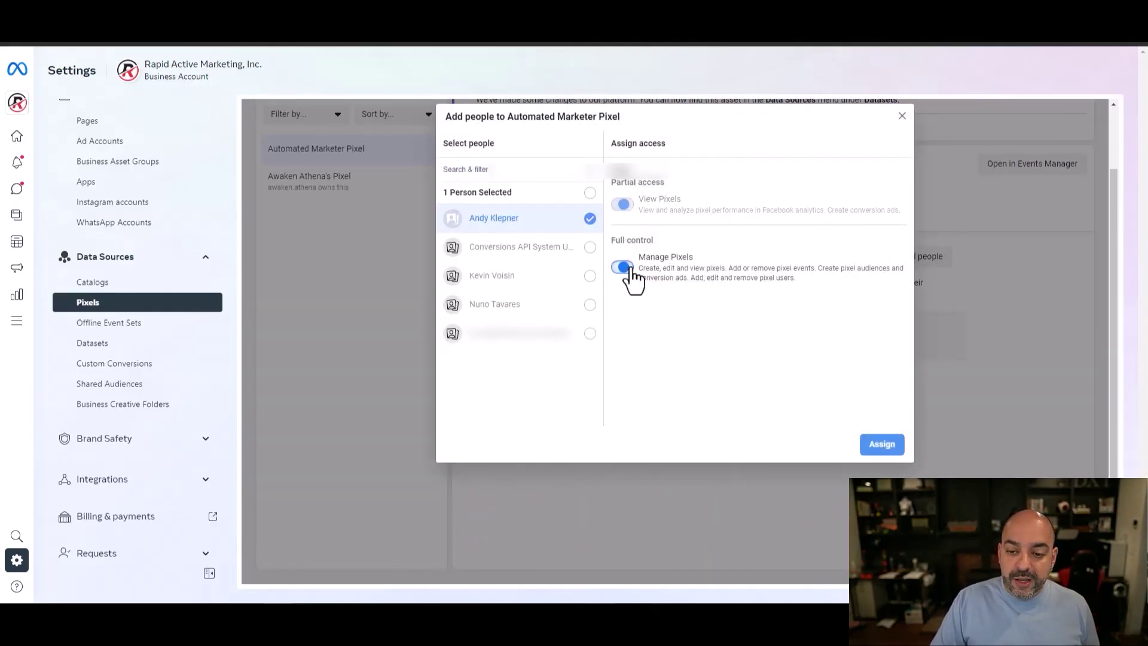
click(879, 444)
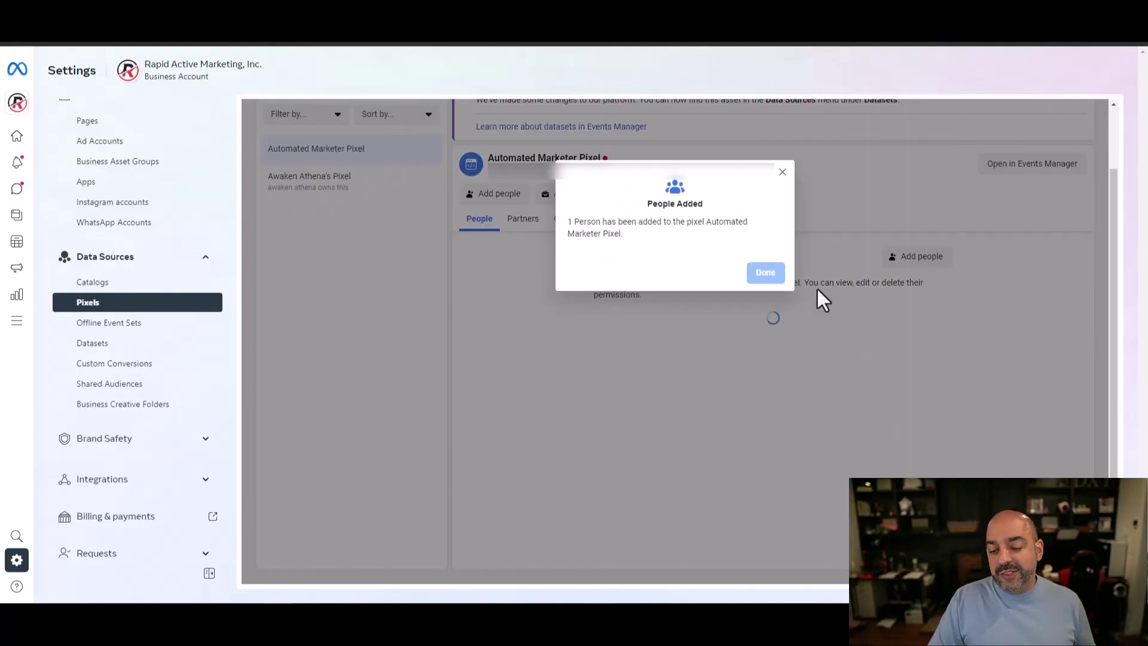
click(764, 280)
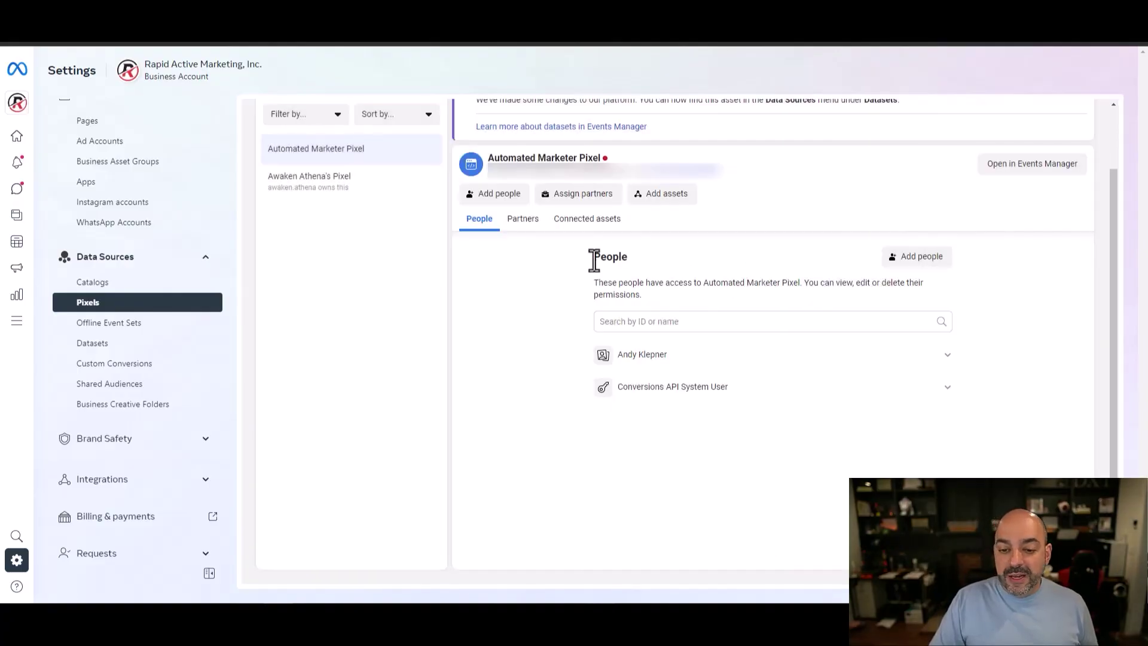
Step: Add a second person, the fourth one listed, to the Automated Marketer Pixel with Manage Pixels access
click(911, 257)
click(590, 305)
click(625, 267)
click(882, 444)
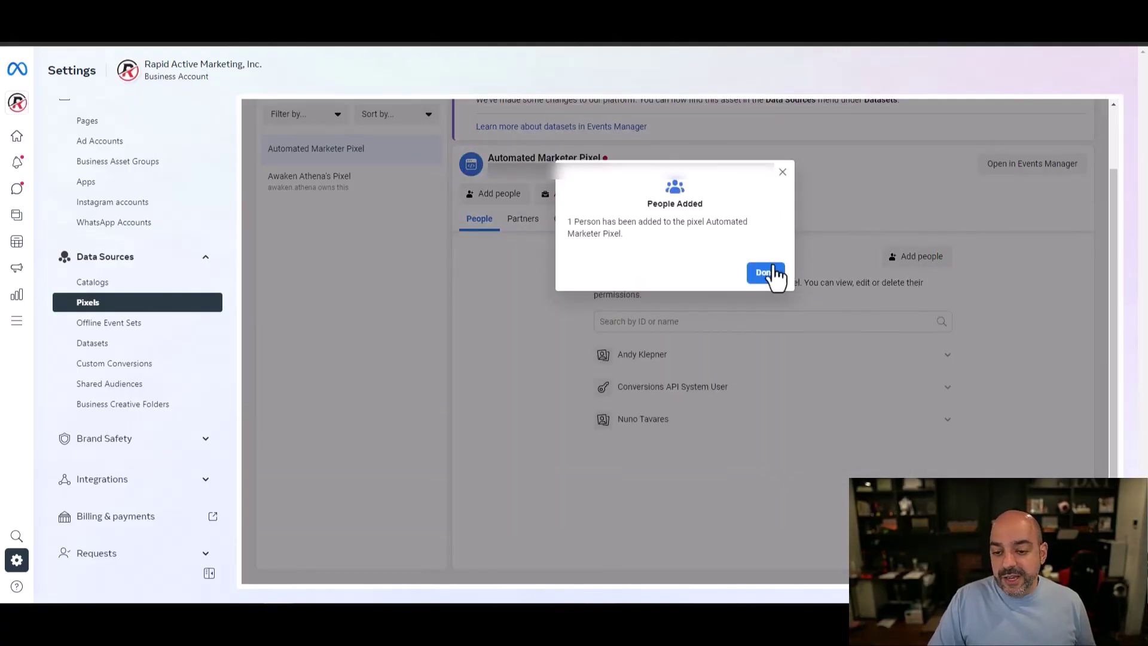
click(774, 273)
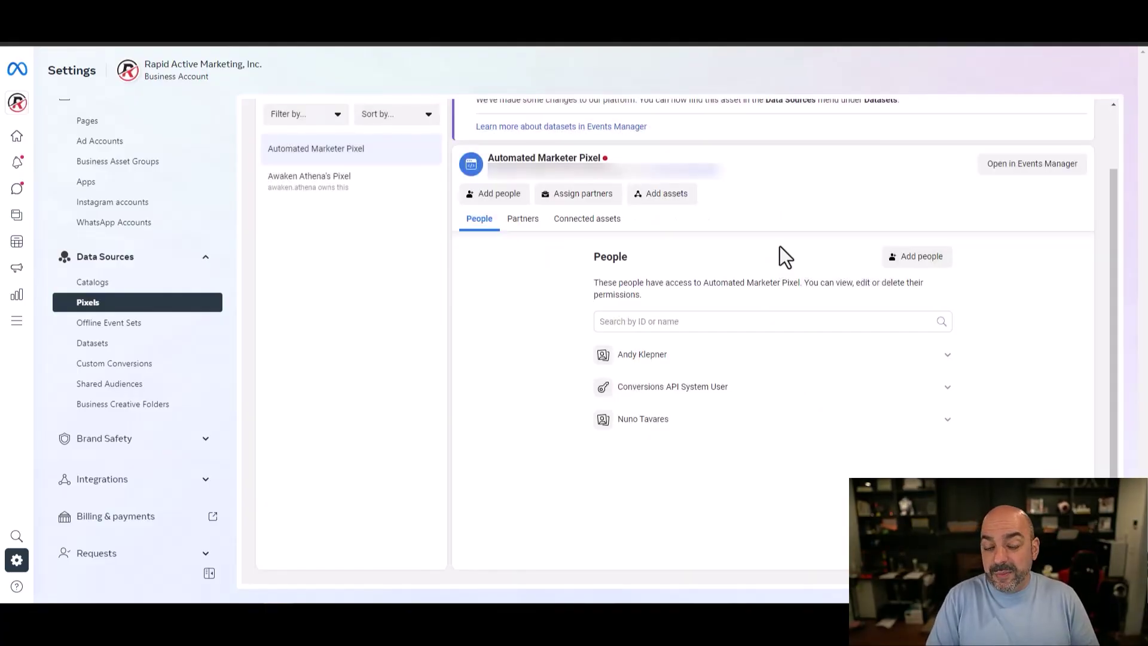